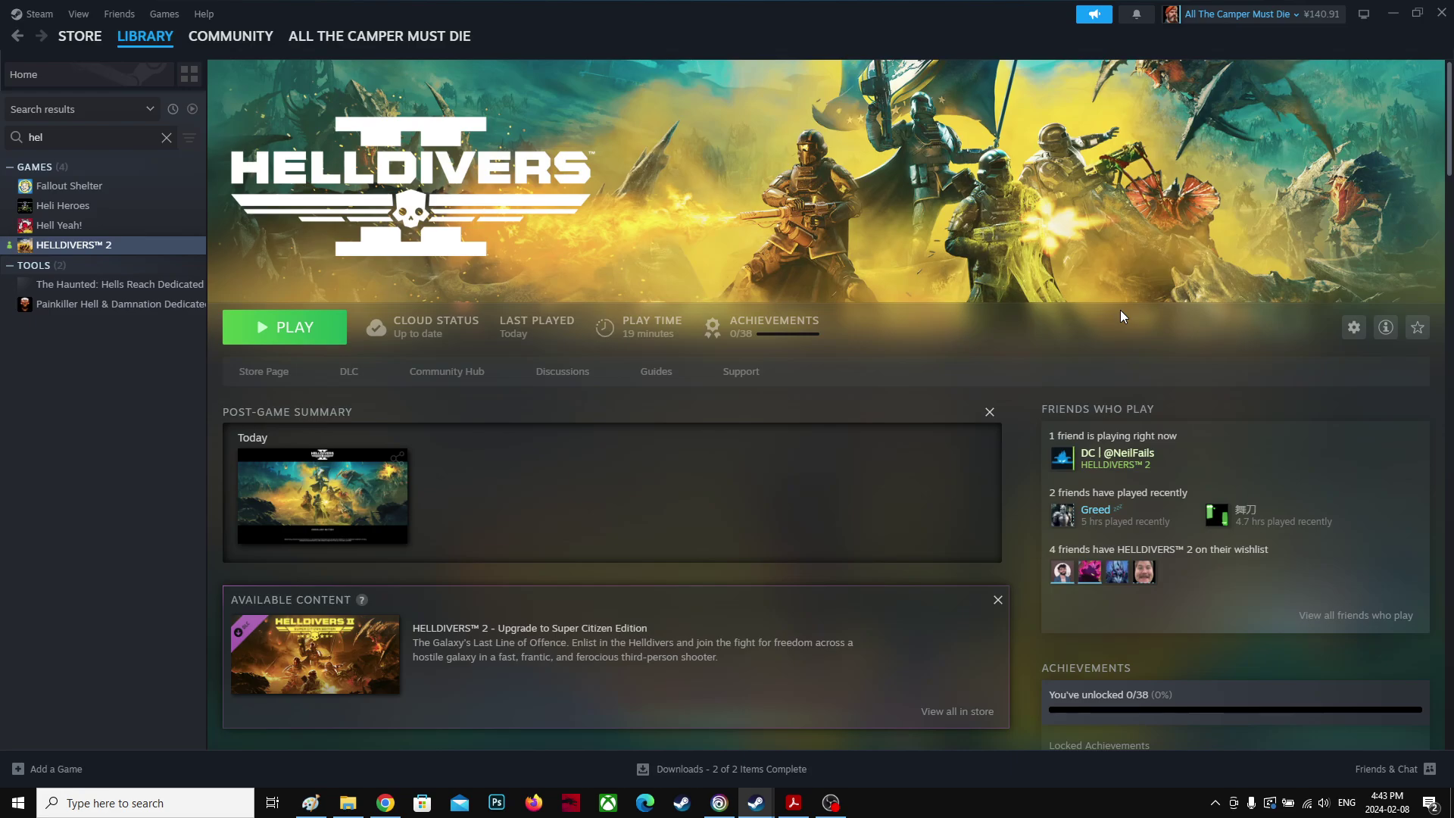
Open Task Manager's Performance tab and display the NVIDIA GeForce RTX 3060 Laptop GPU graphs.
right_click(981, 812)
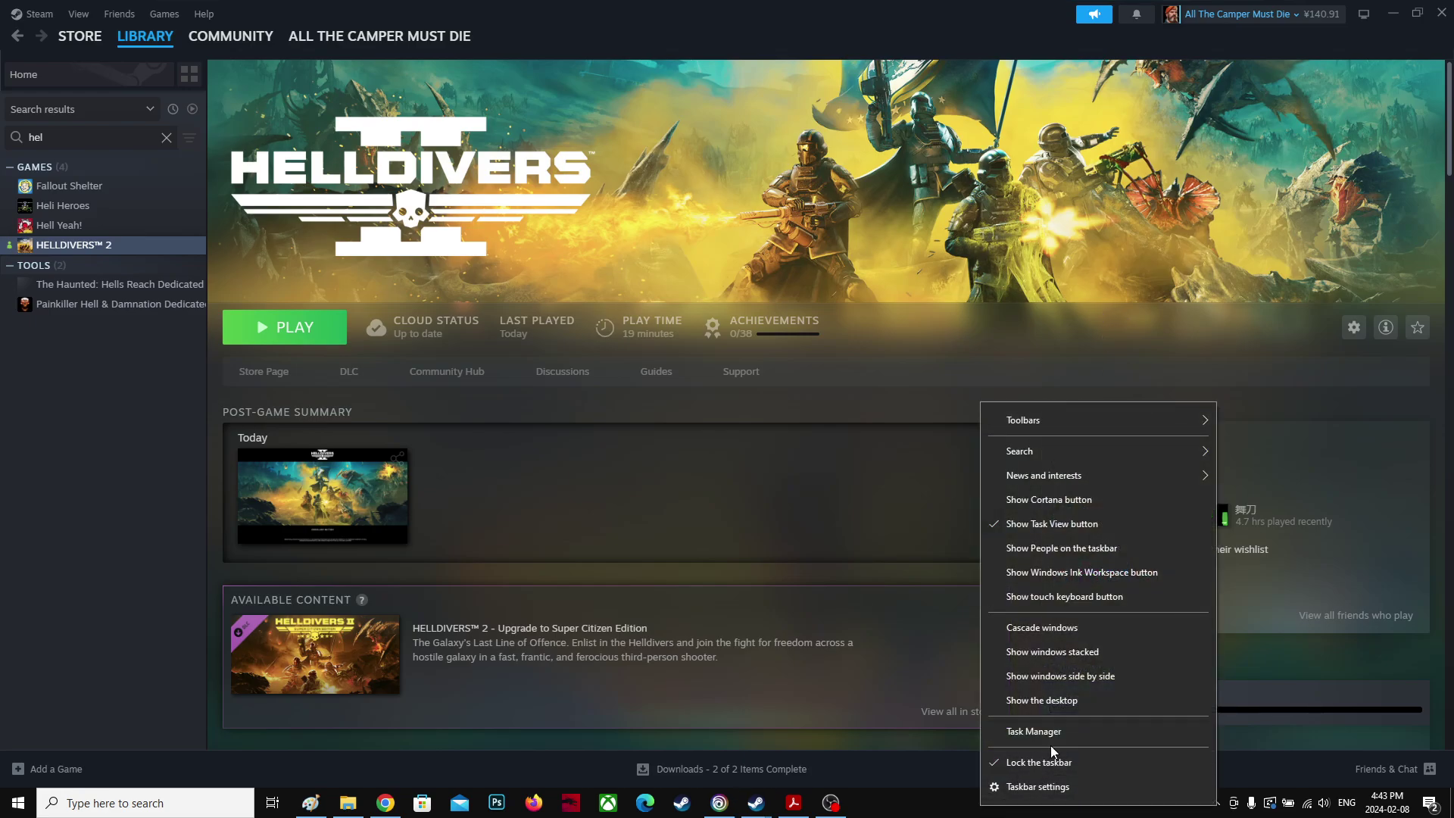
click(1051, 734)
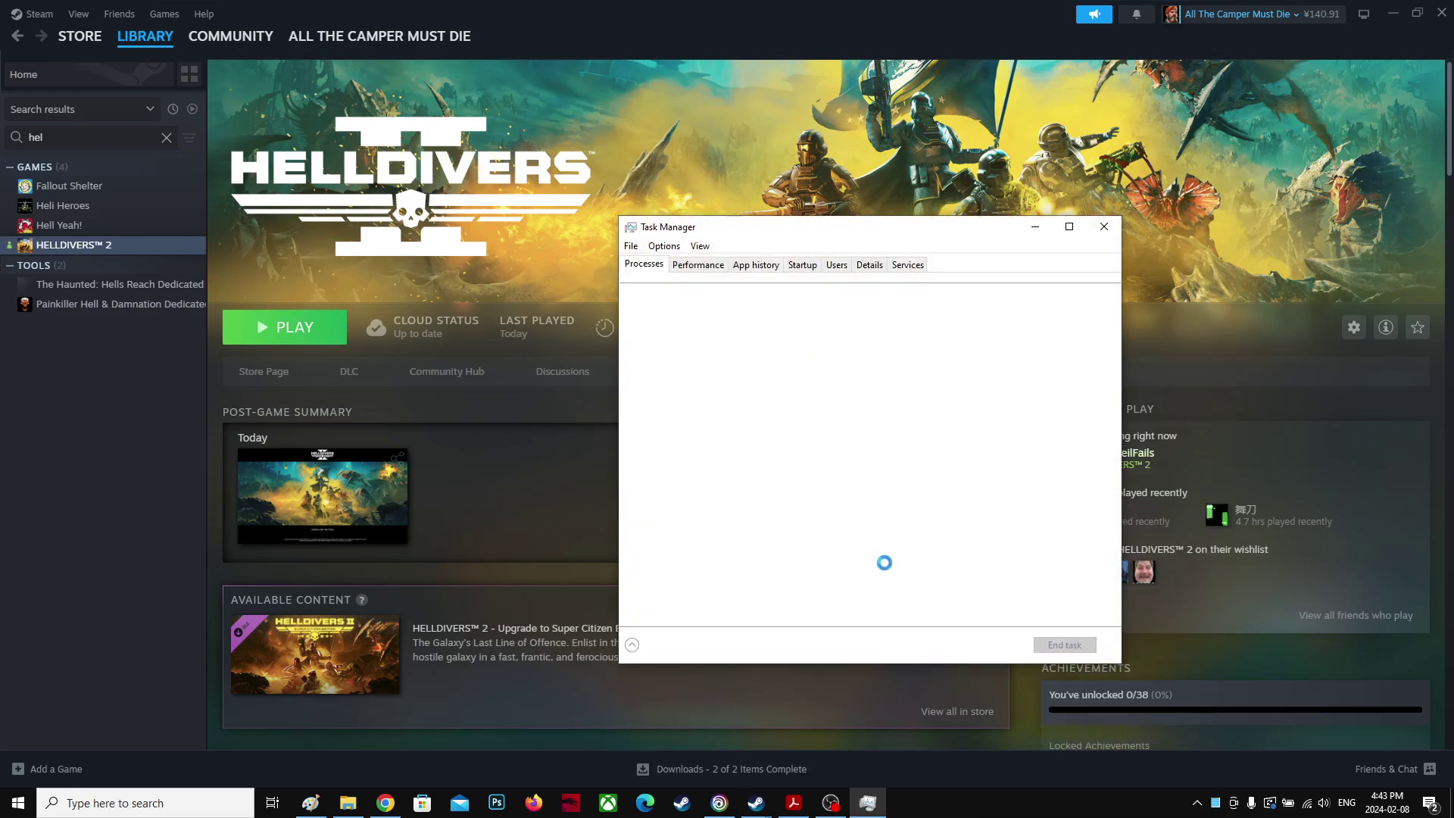
click(698, 264)
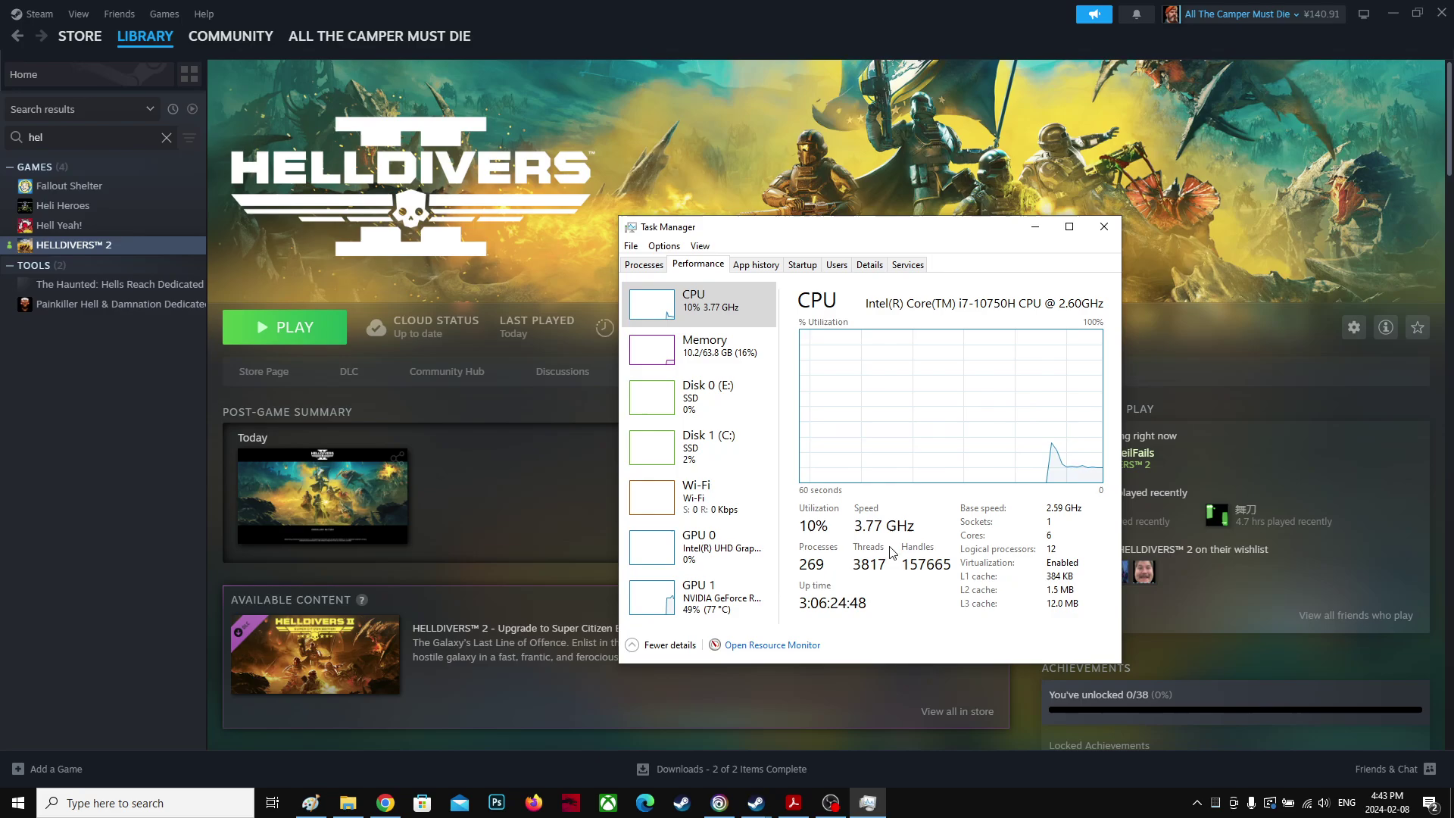
click(772, 610)
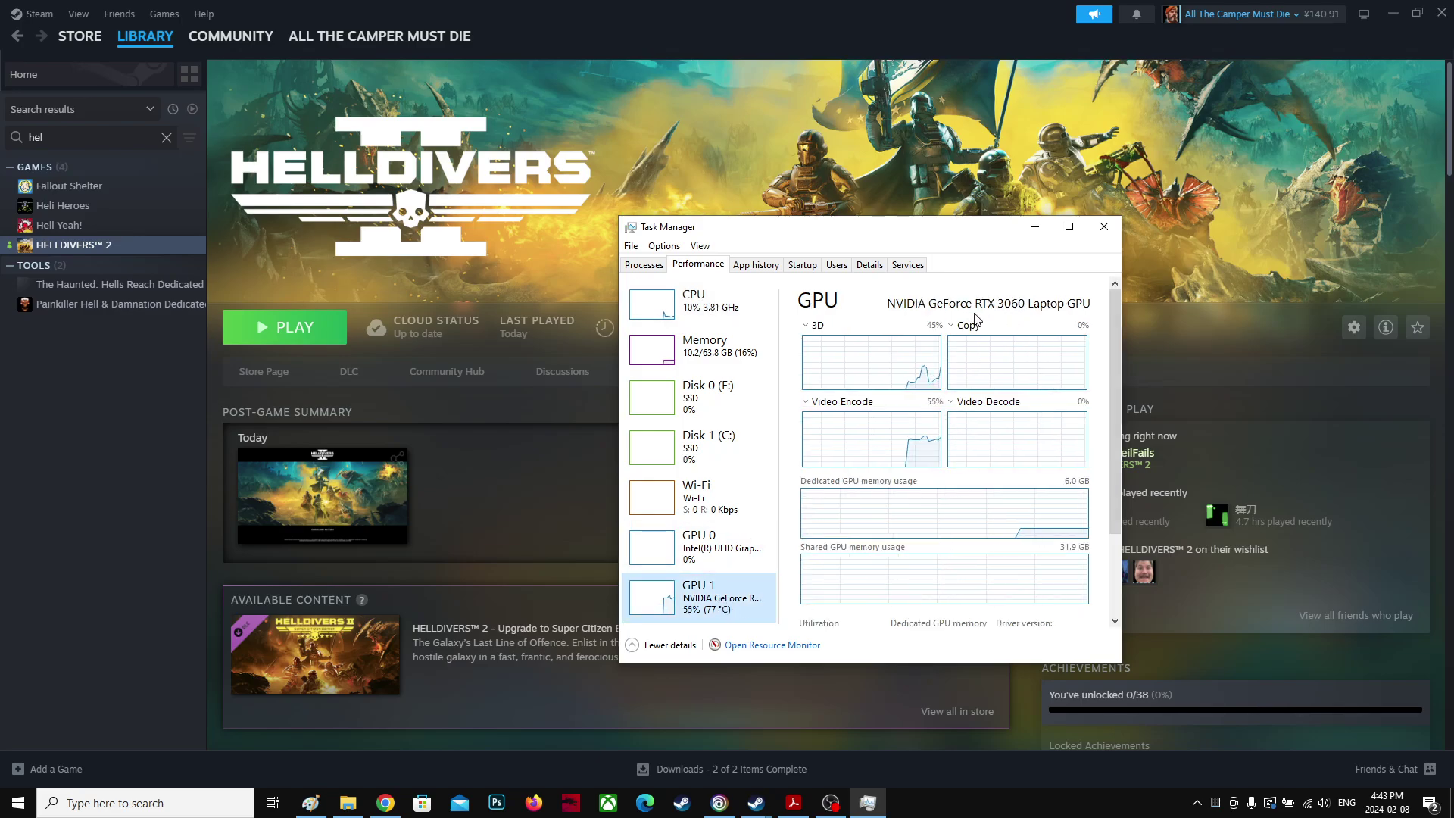
Minimize Task Manager and open the Helldivers 2 manage options in Steam.
click(1026, 230)
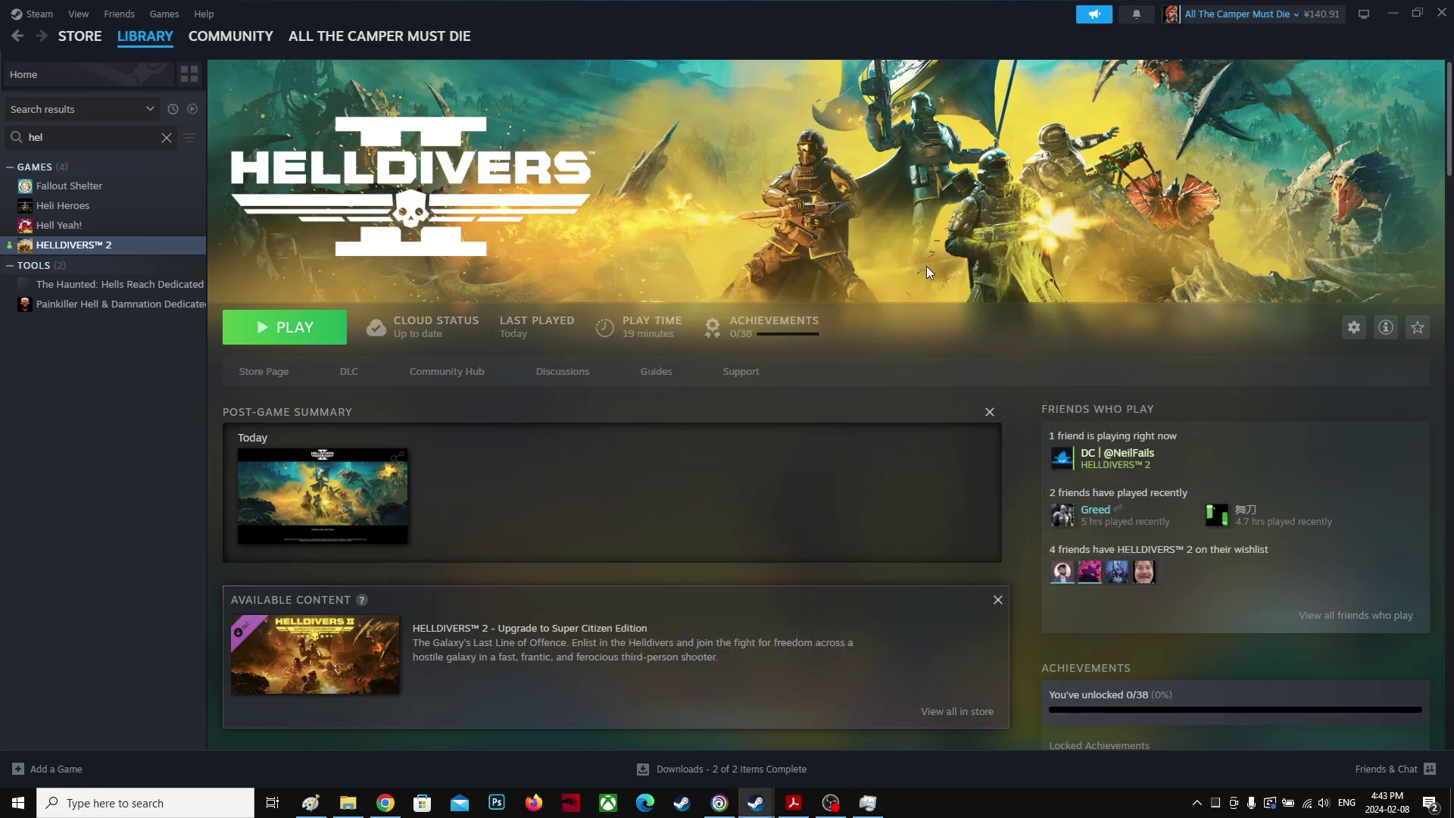
click(1352, 329)
mouse_move(1391, 405)
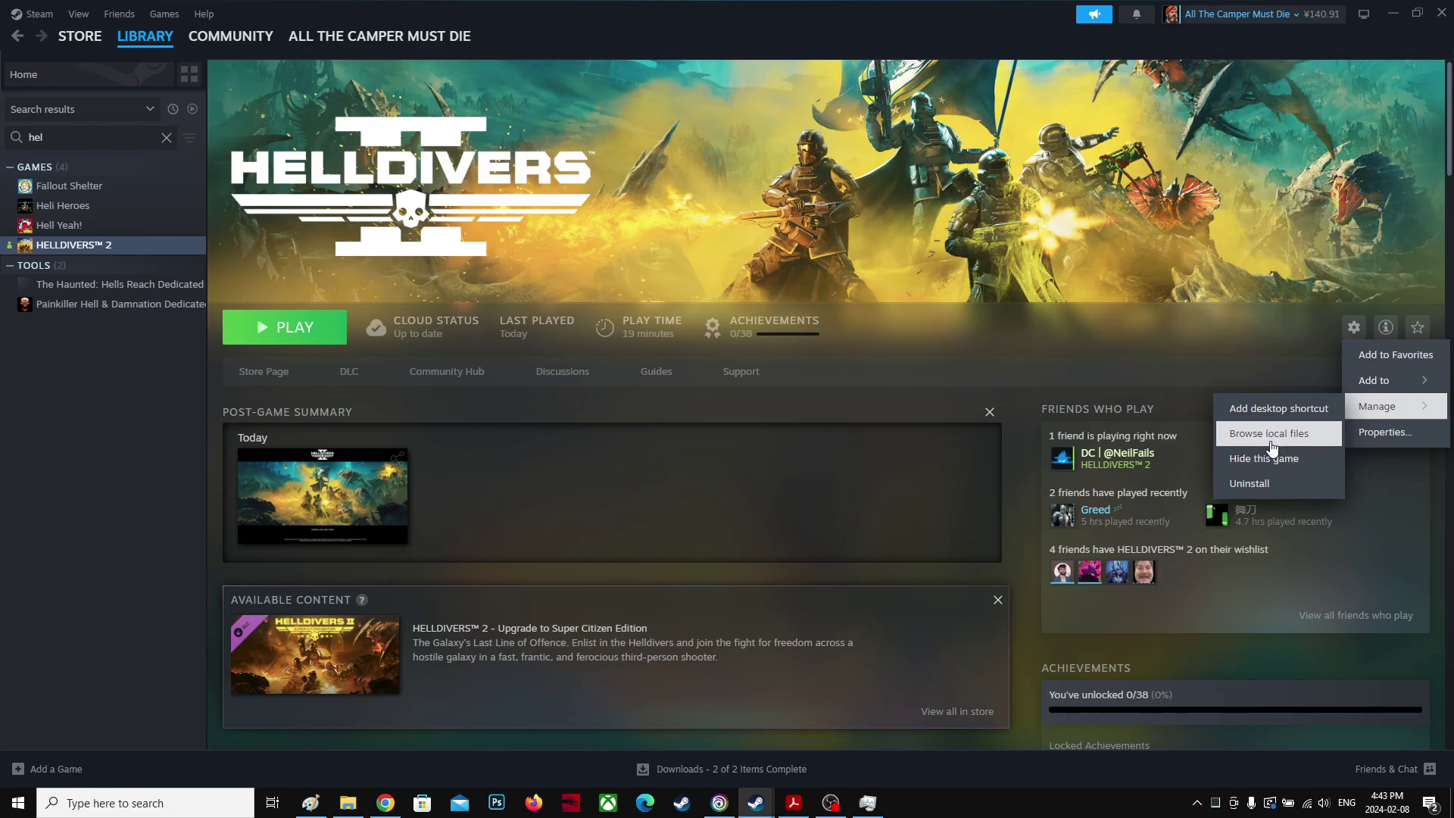
Give bin\helldivers2.exe Disable fullscreen optimizations and Run as administrator compatibility settings.
click(1270, 435)
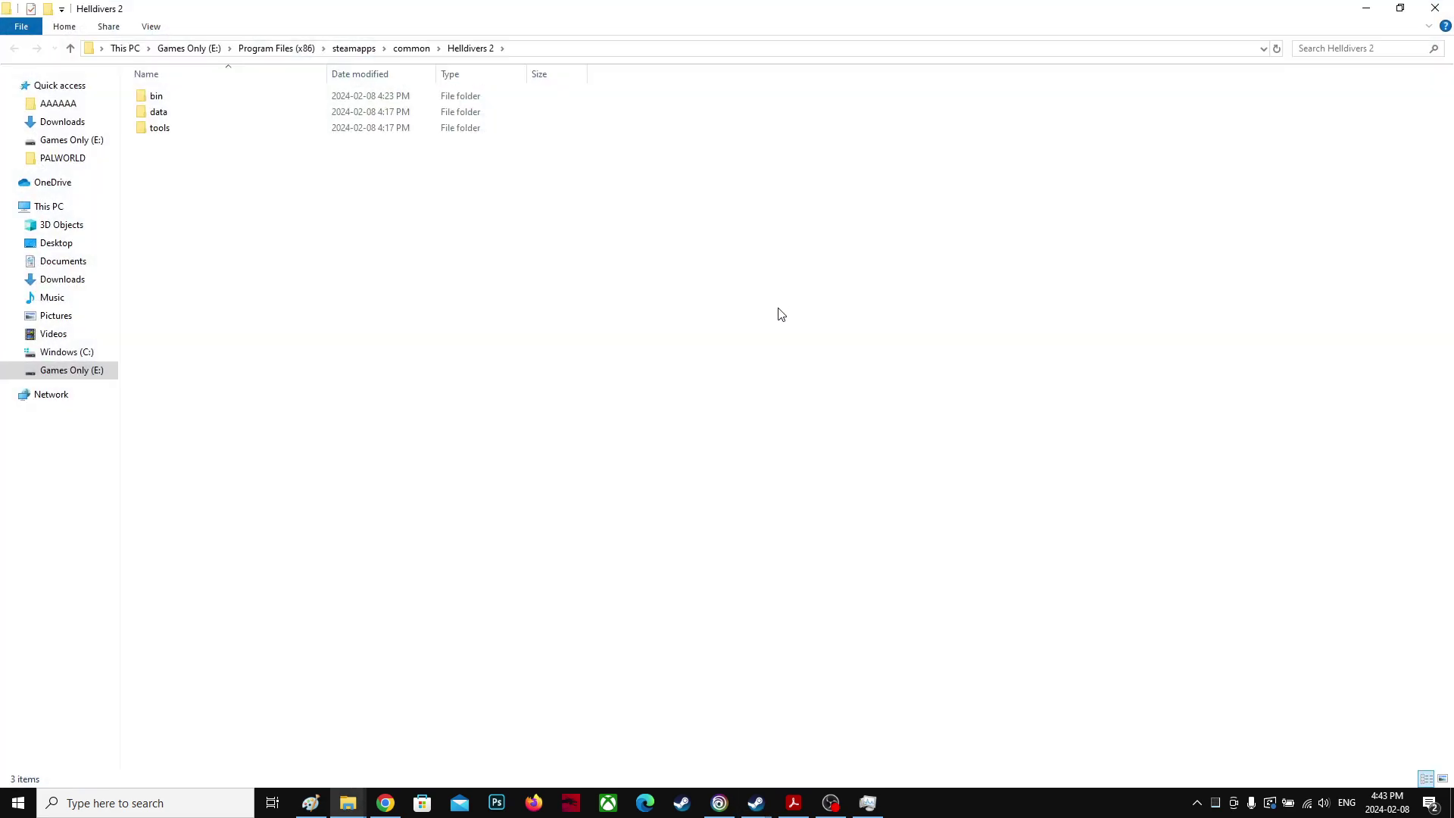
double_click(163, 98)
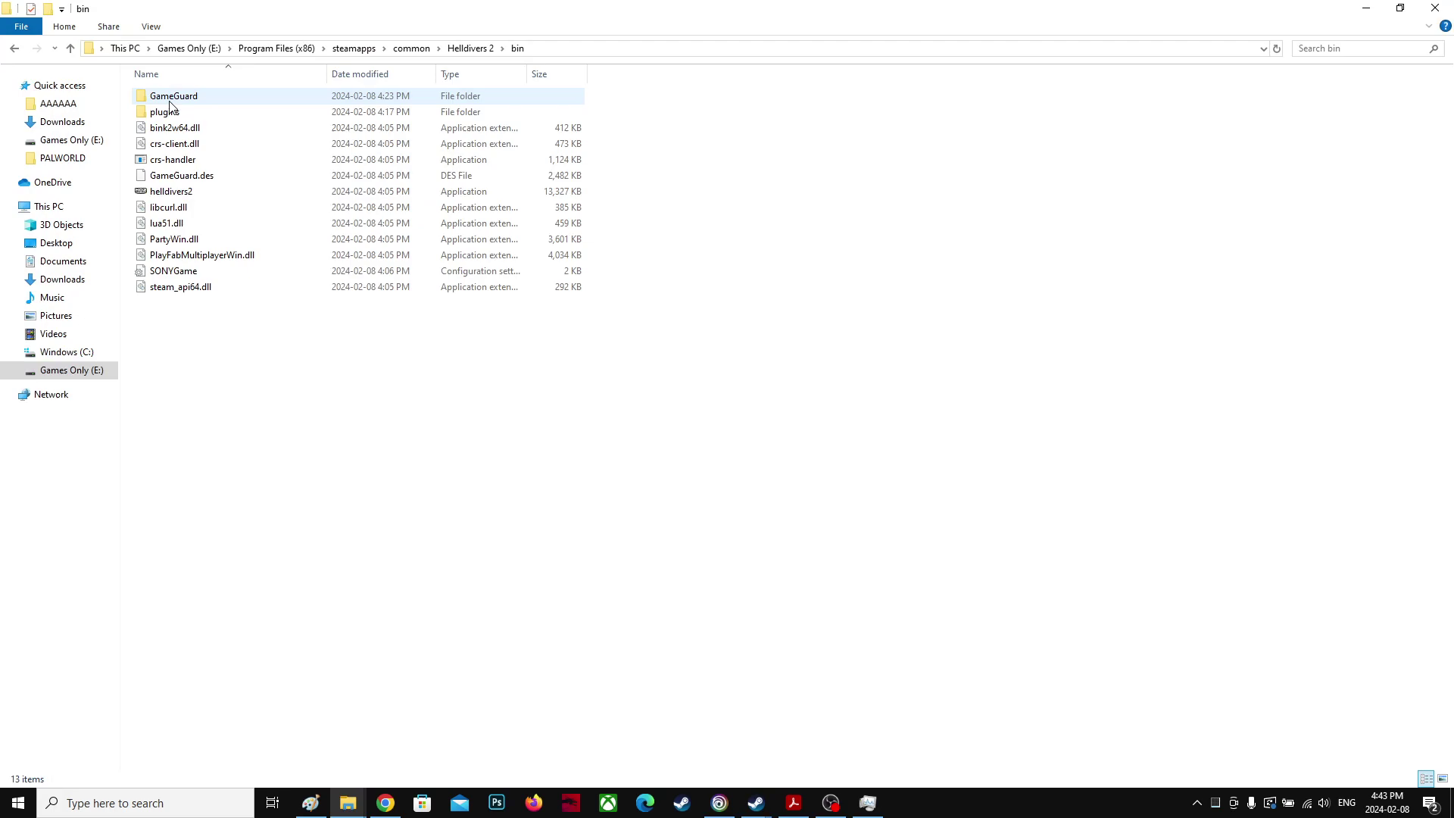
click(160, 194)
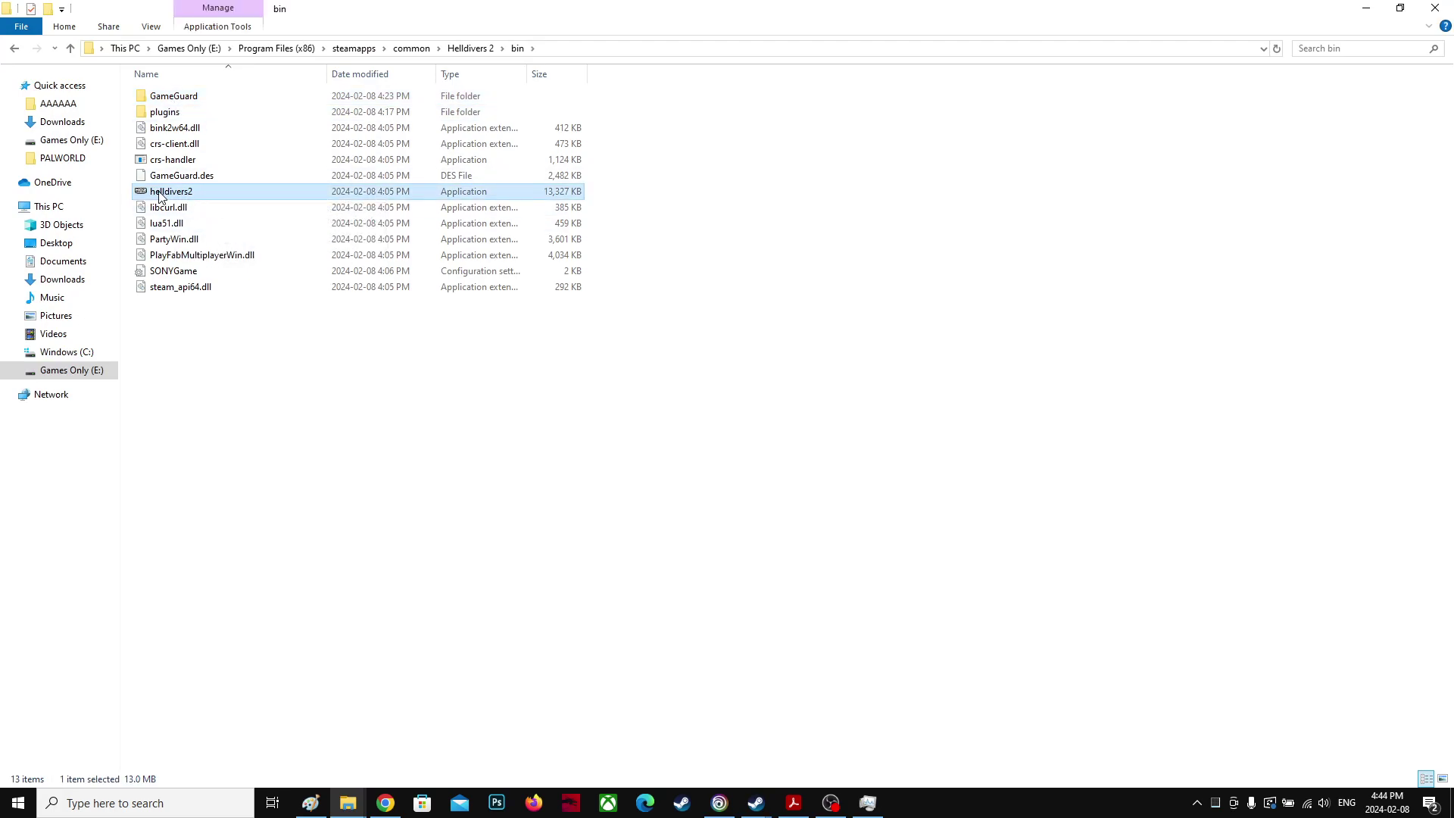
right_click(231, 191)
click(364, 474)
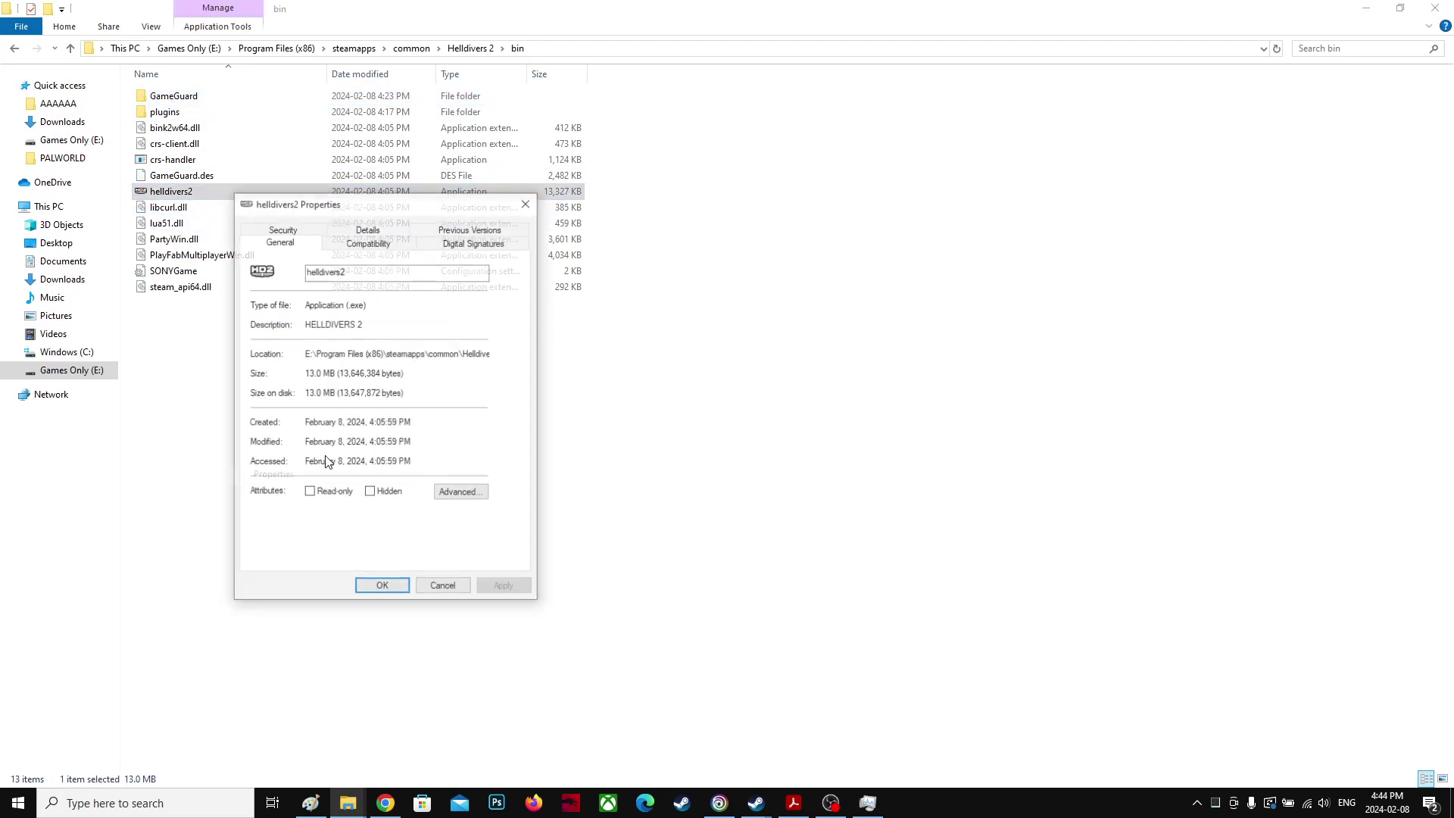
click(368, 240)
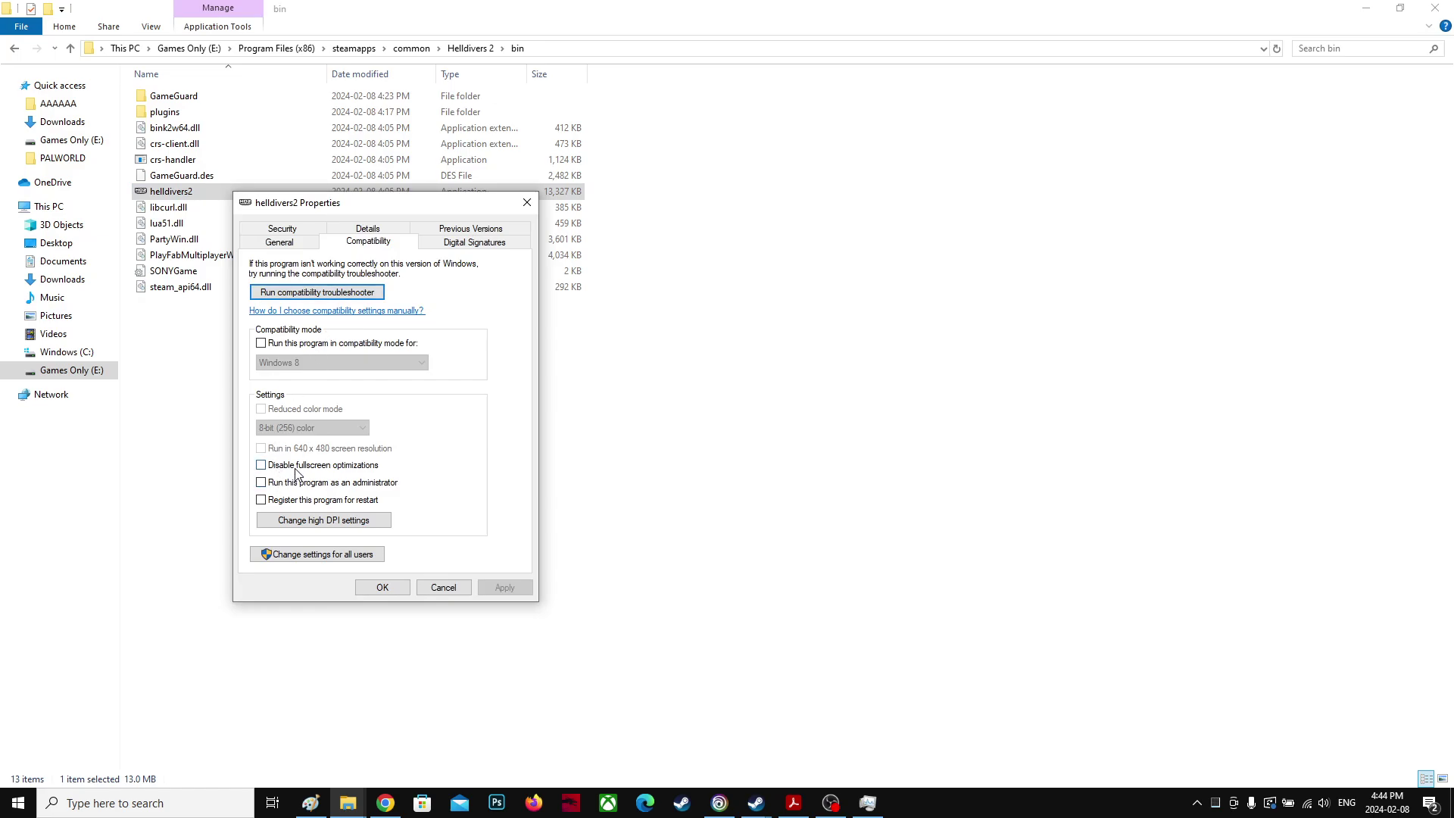
click(261, 465)
click(301, 483)
click(365, 588)
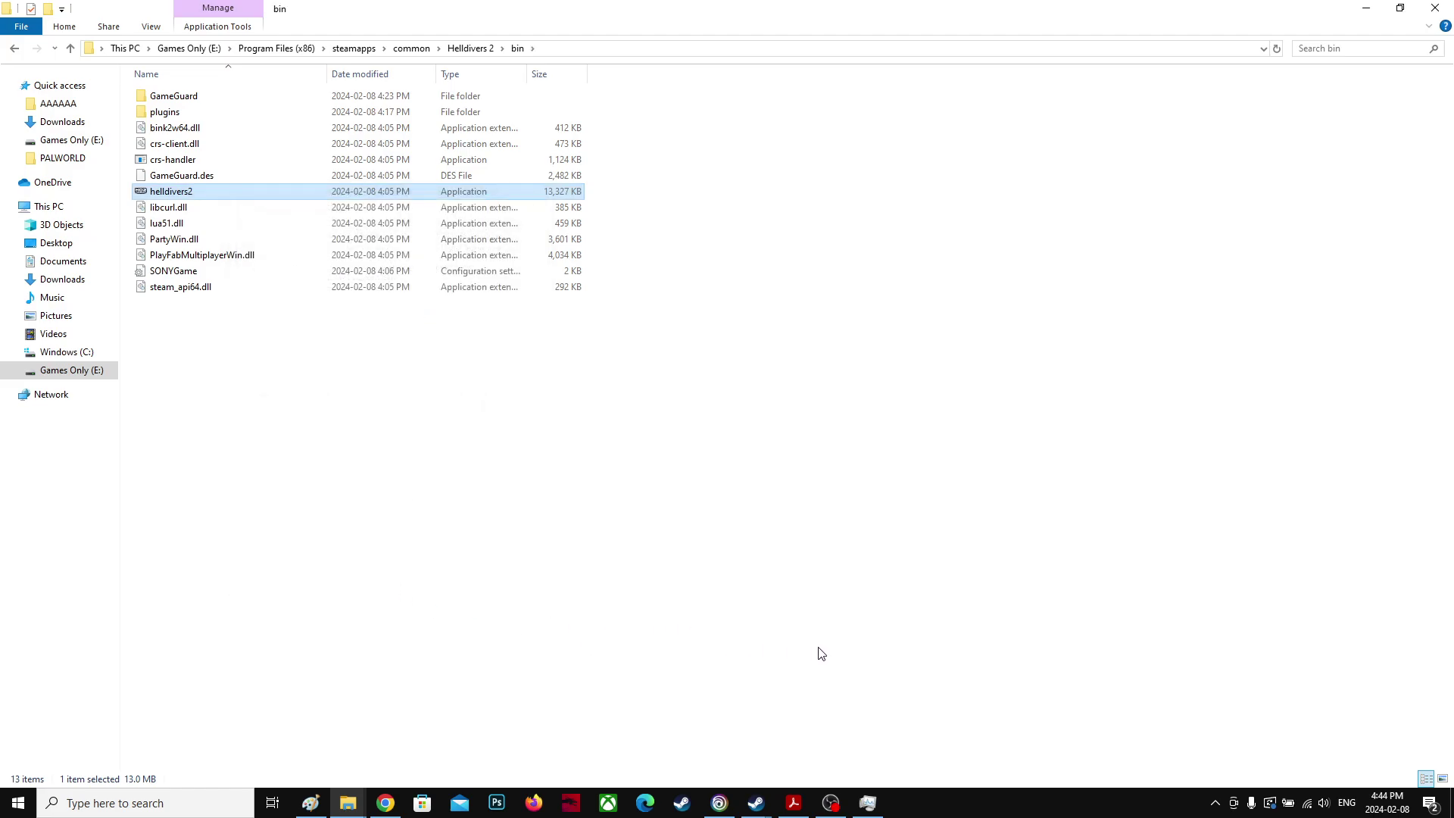
Launch helldivers2.exe from bin, confirm it's running in Steam, and shrink the Explorer window.
click(462, 498)
double_click(226, 195)
click(348, 387)
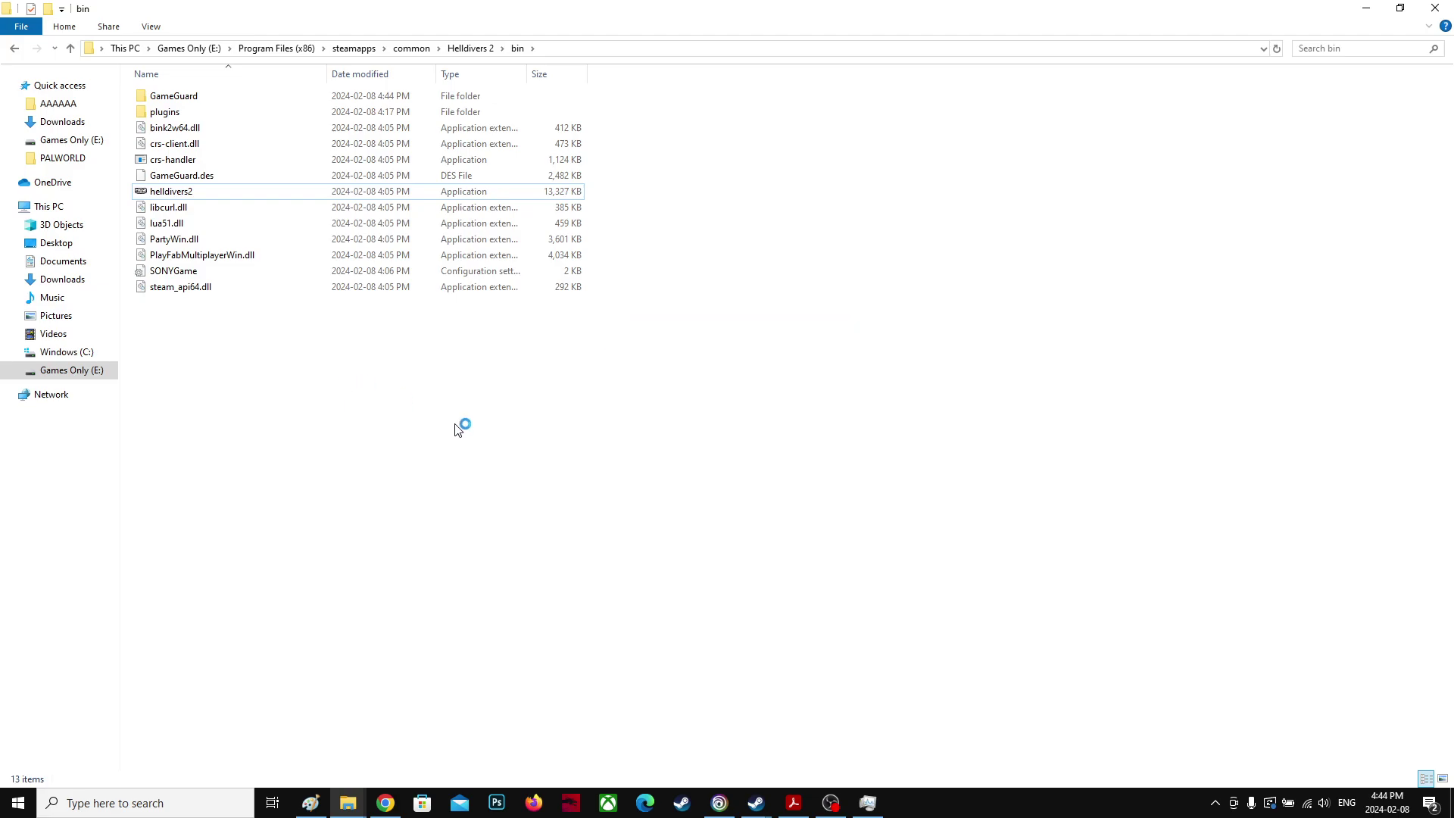
mouse_move(754, 802)
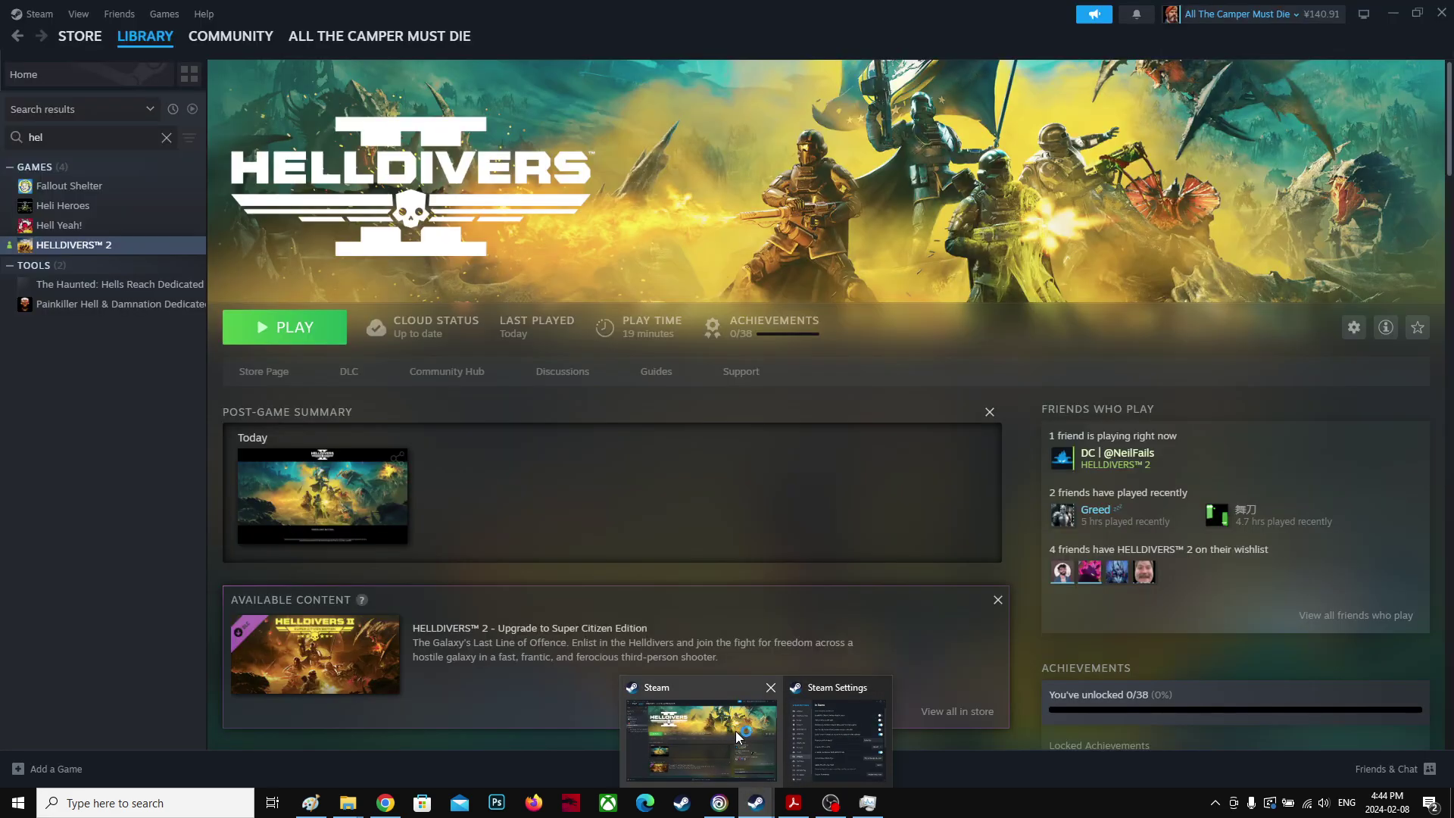
click(739, 736)
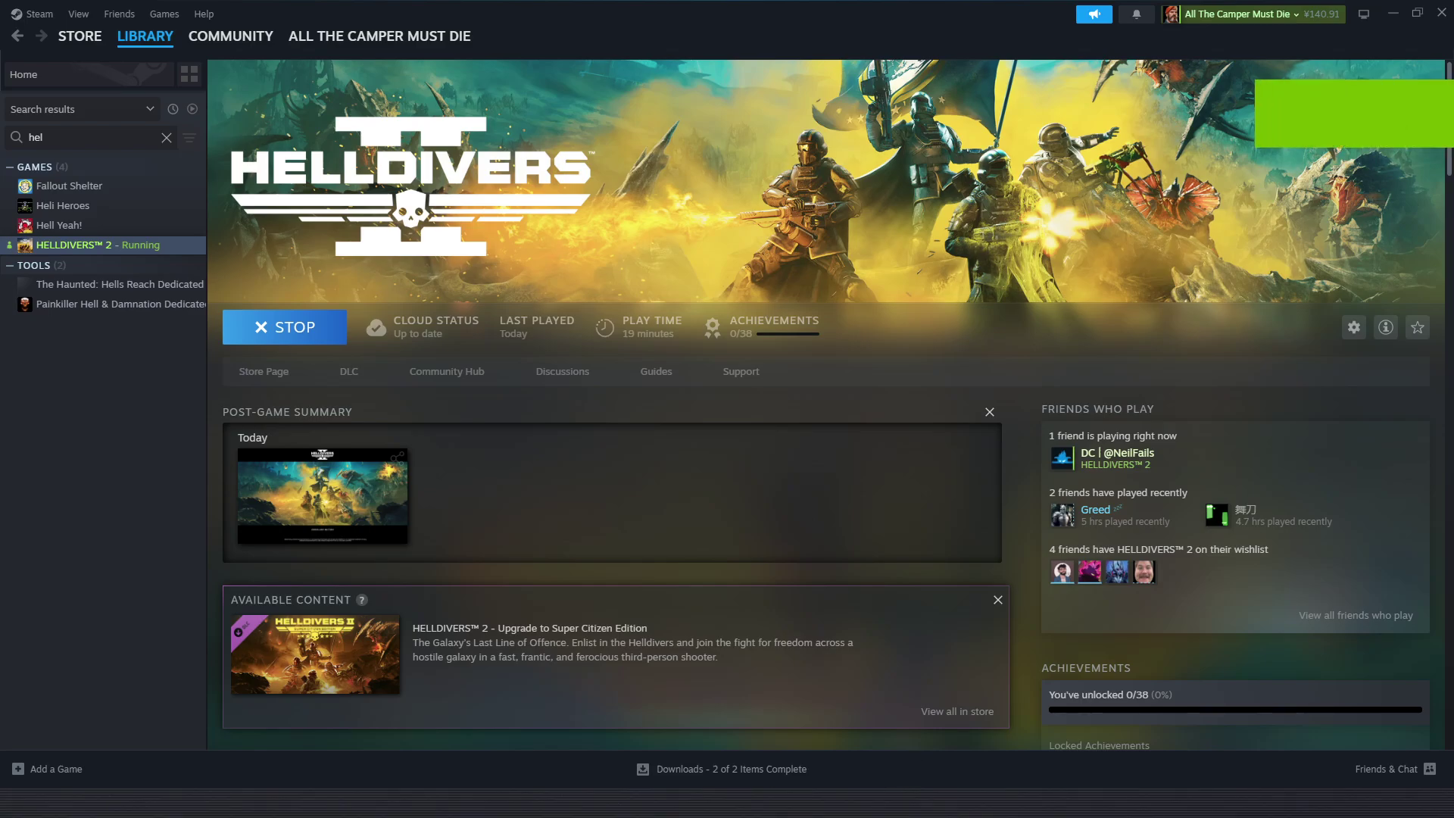
click(1418, 15)
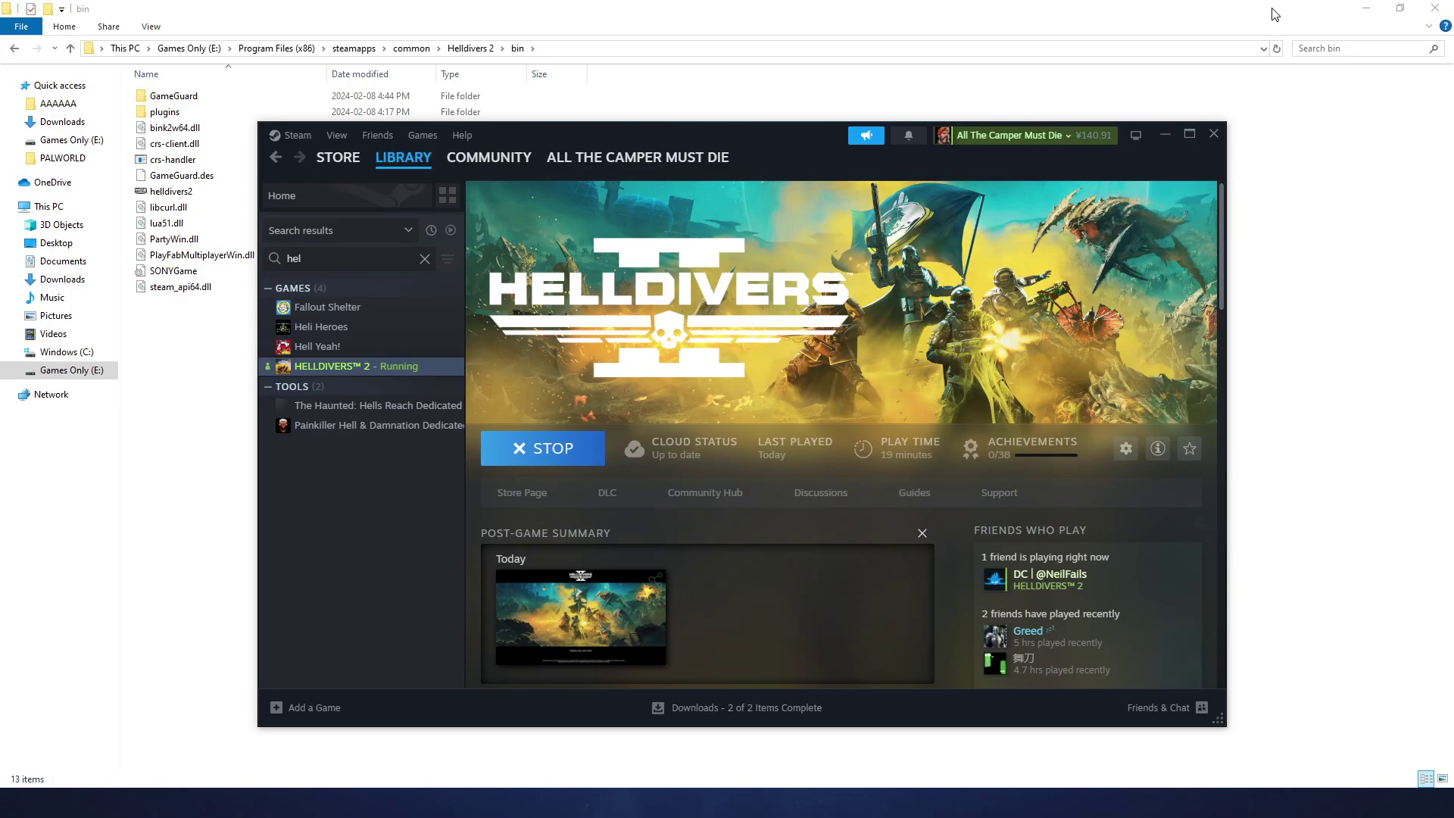
drag(1271, 9, 1238, 43)
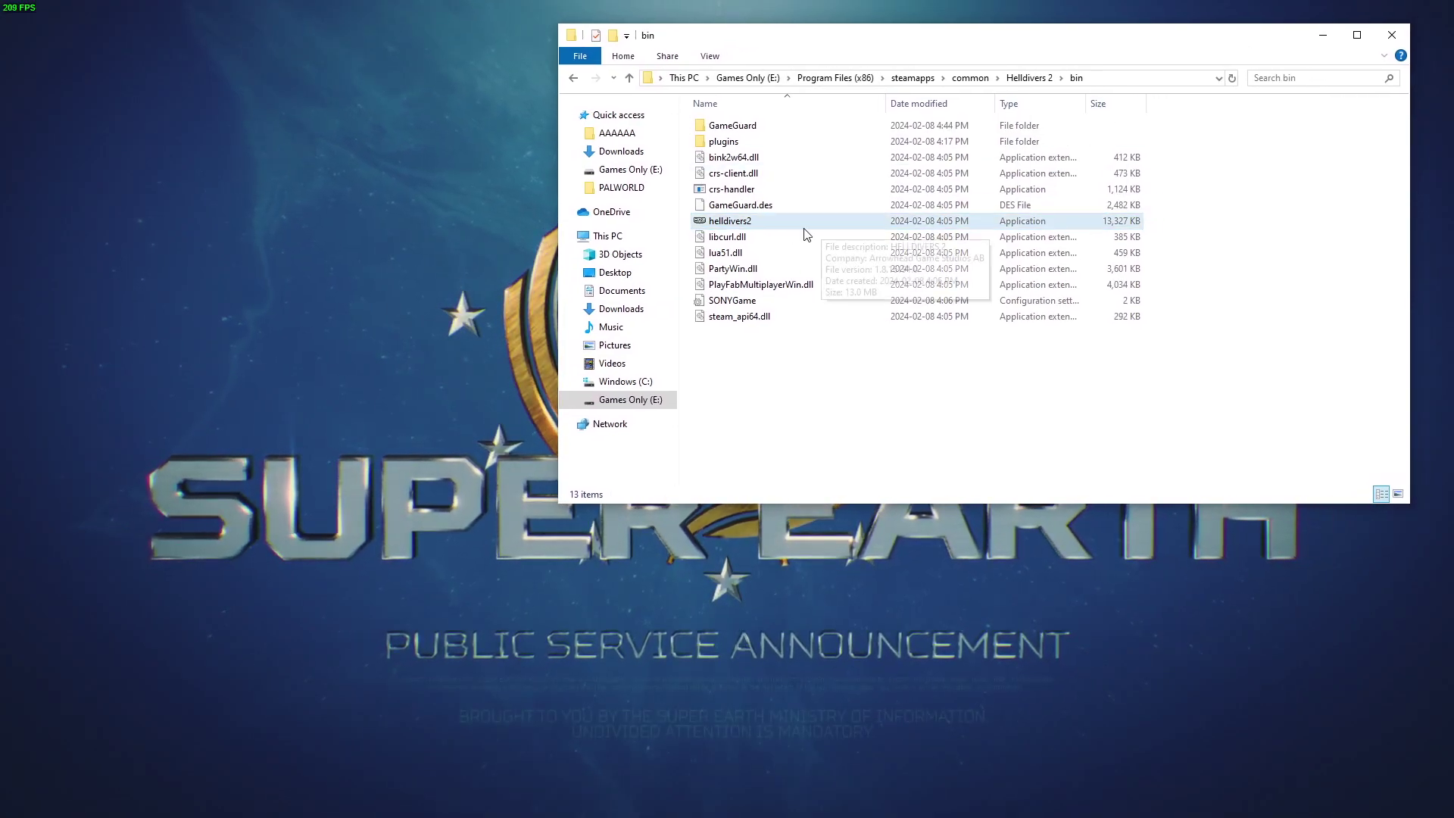
Maximize File Explorer while the Super Earth intro plays through to the training facility.
click(1356, 35)
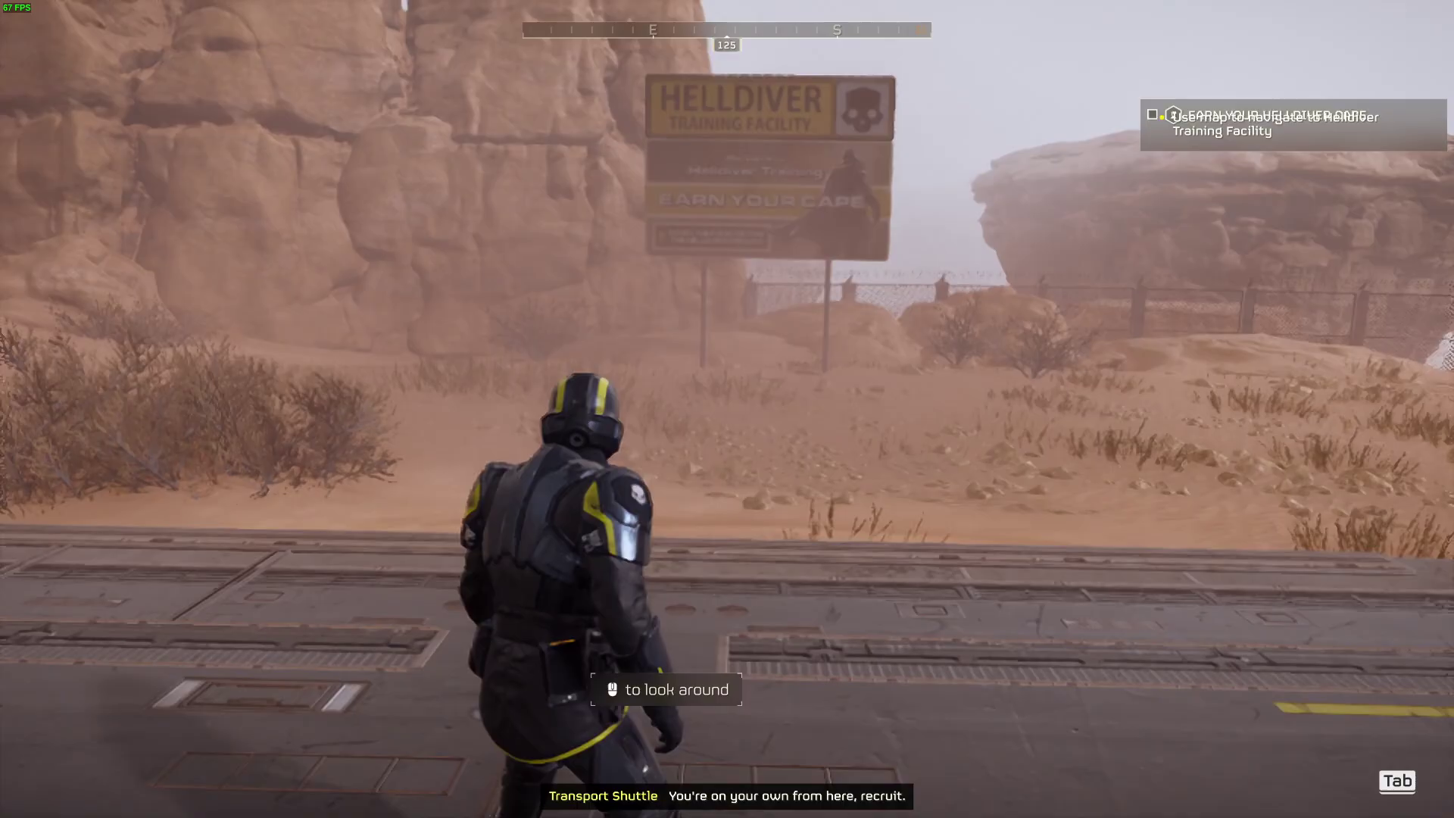
Turn the master volume down to zero in the game's audio options.
key(Escape)
click(494, 83)
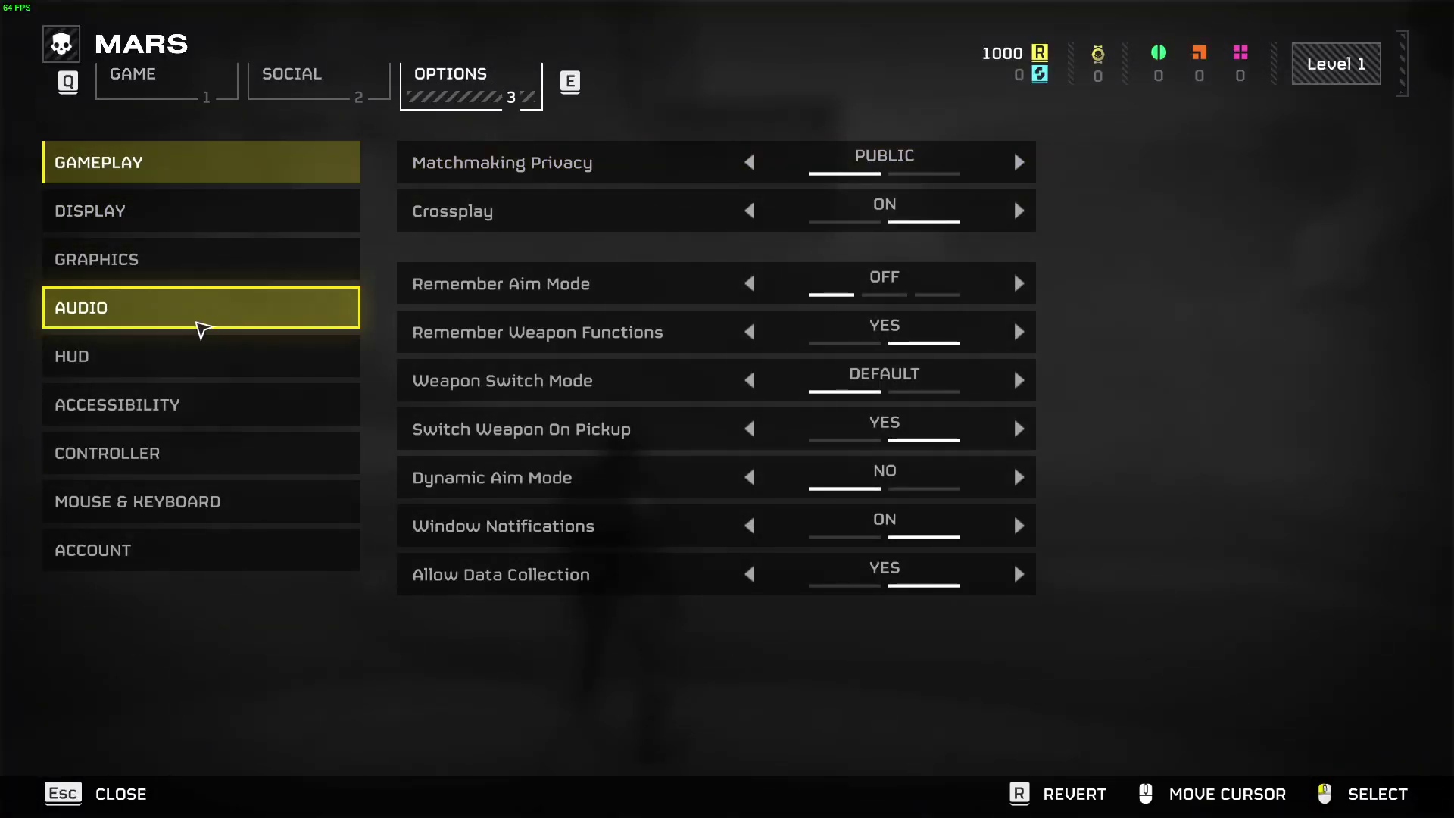
click(201, 318)
click(795, 236)
click(749, 244)
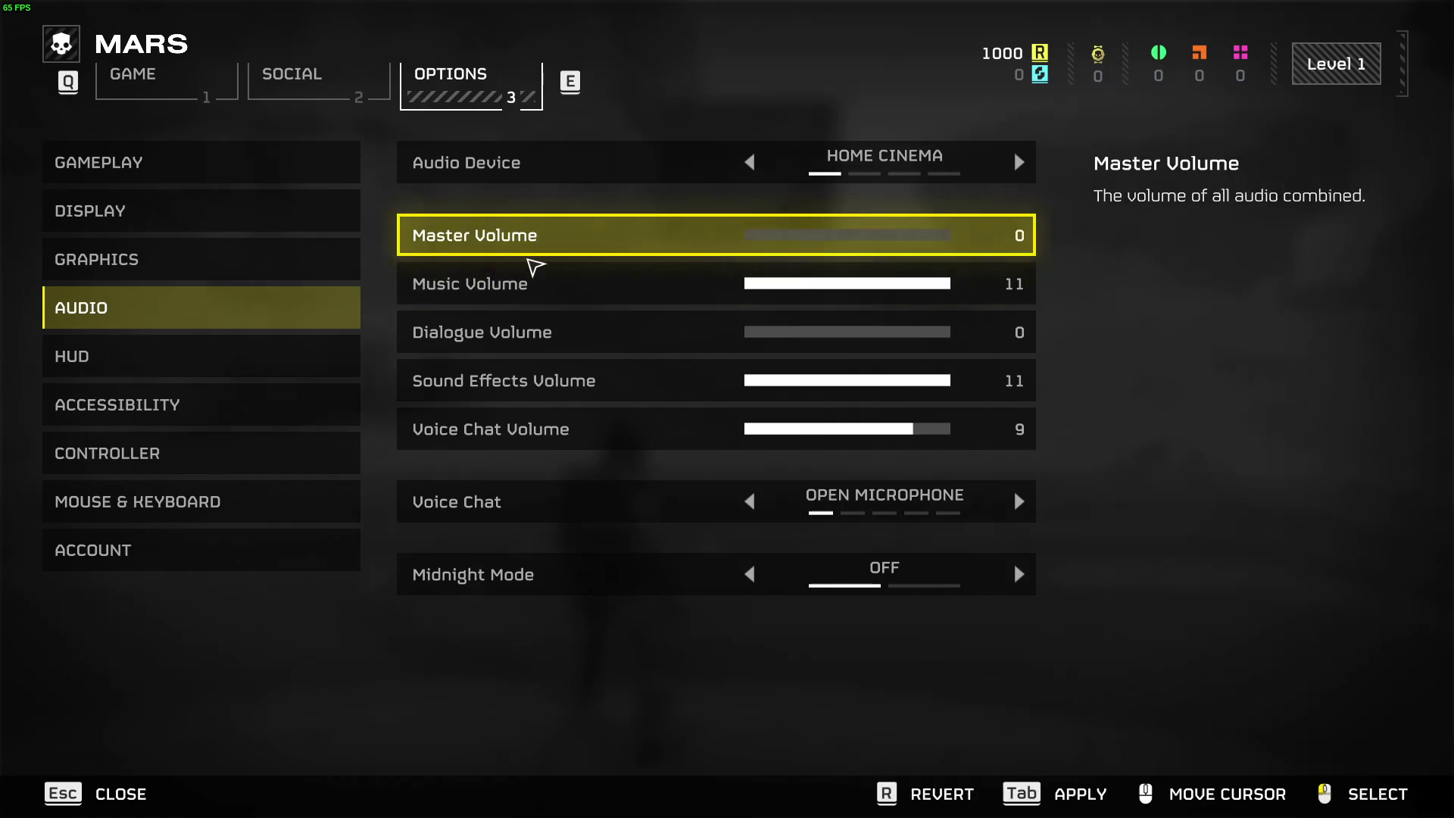
click(248, 265)
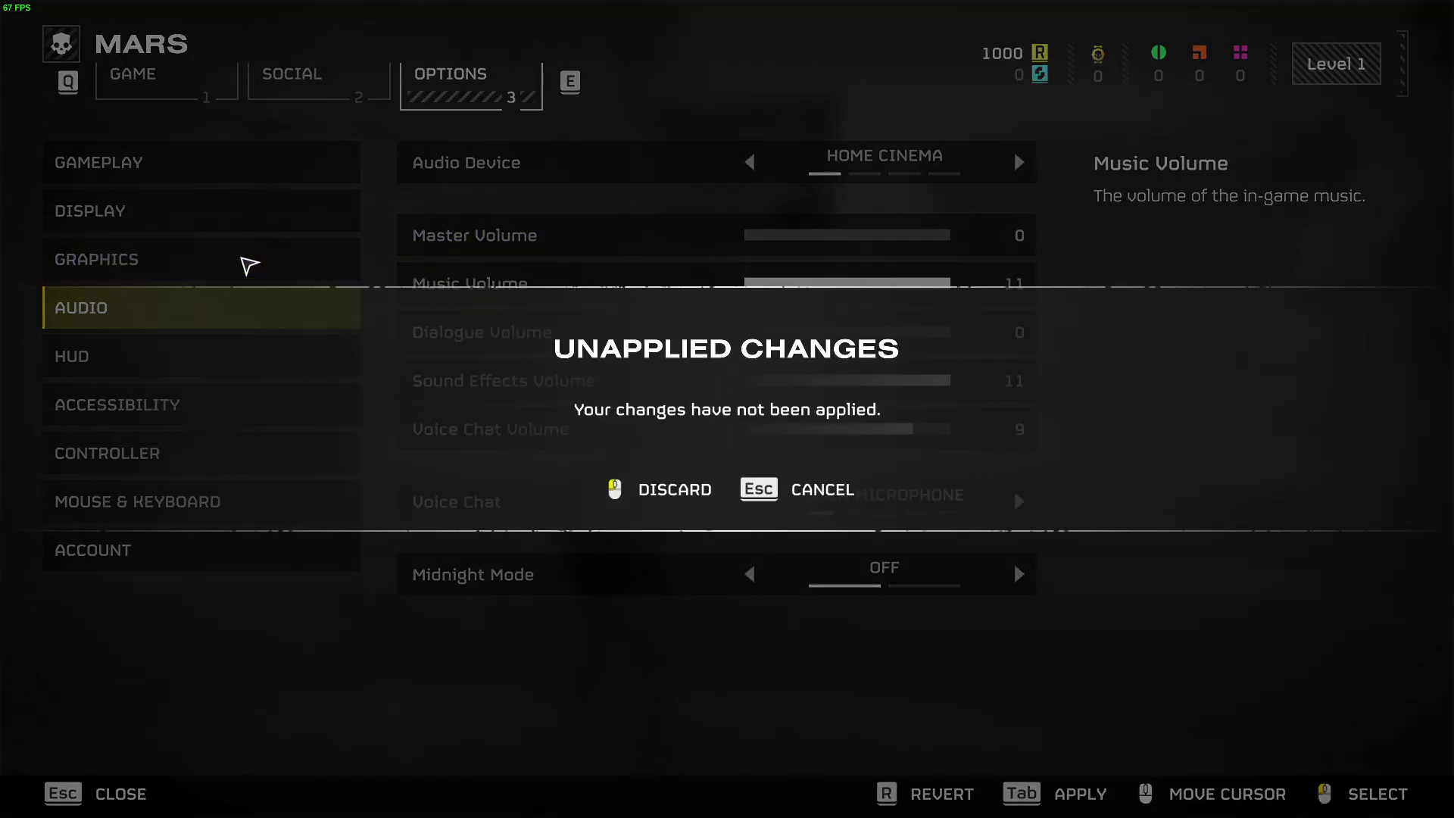
key(Escape)
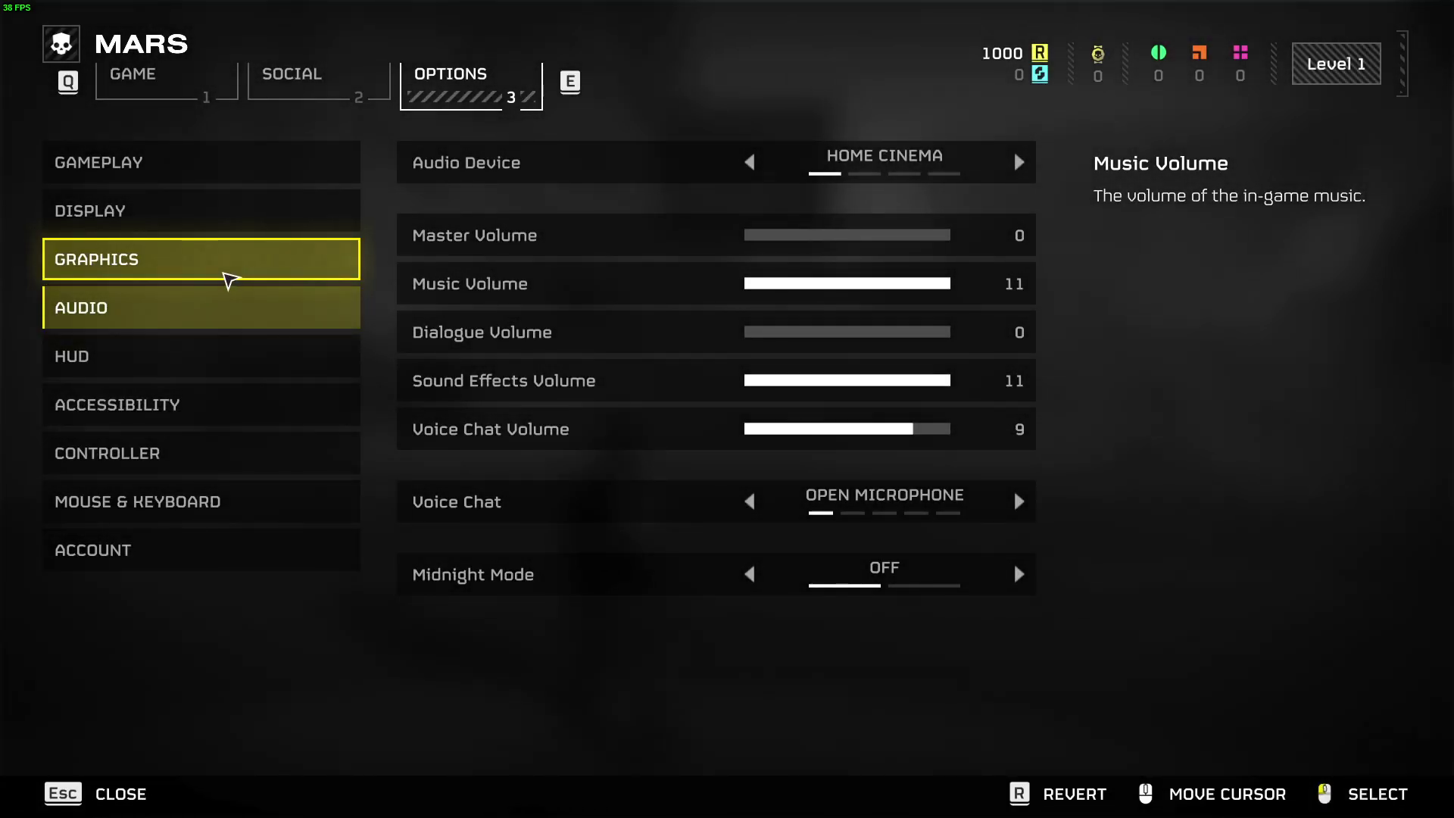
Set Reflection Low, Vegetation Medium, Volumetric Clouds Low and Anti-Aliasing off, then apply.
click(229, 278)
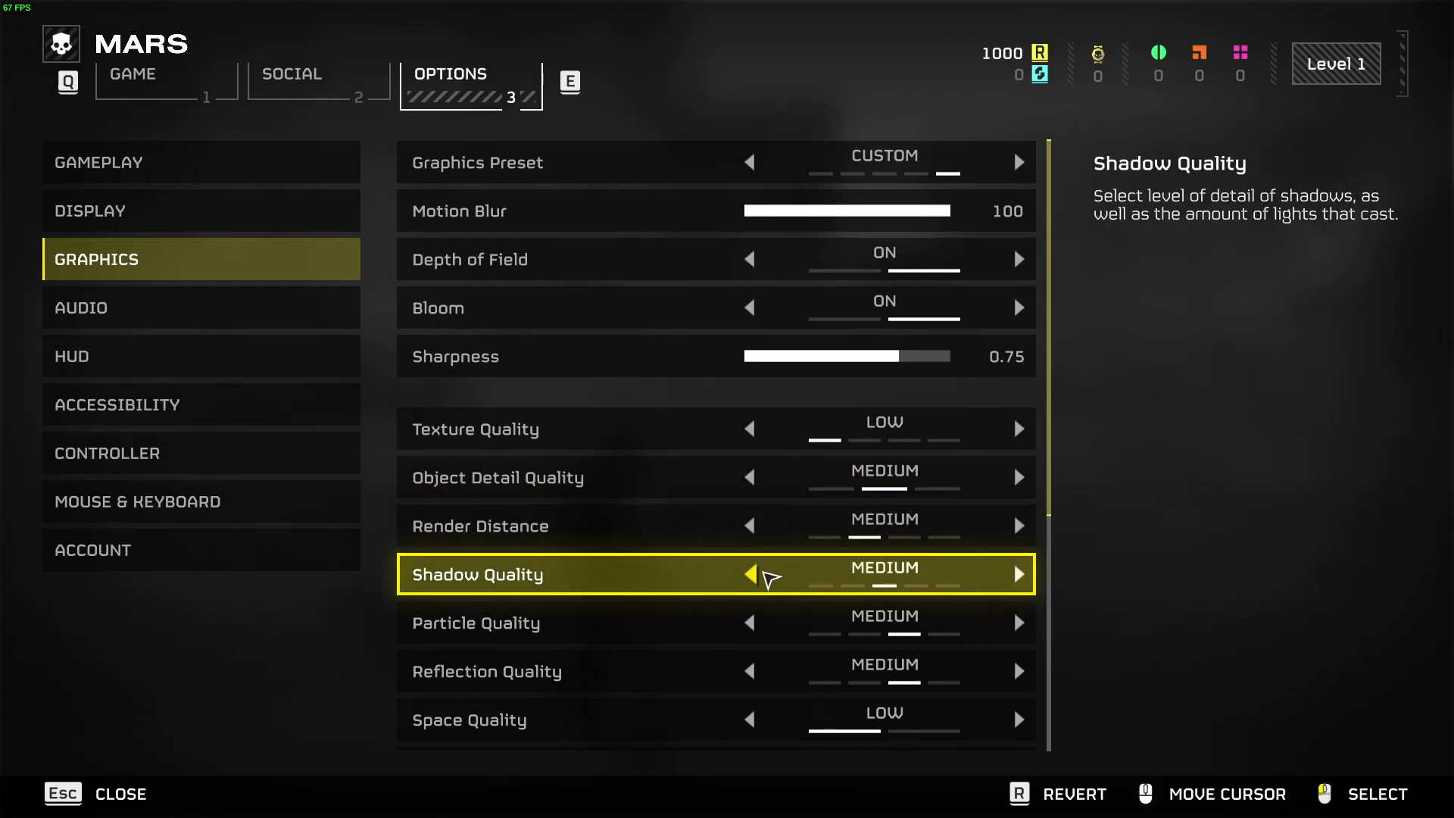
click(752, 671)
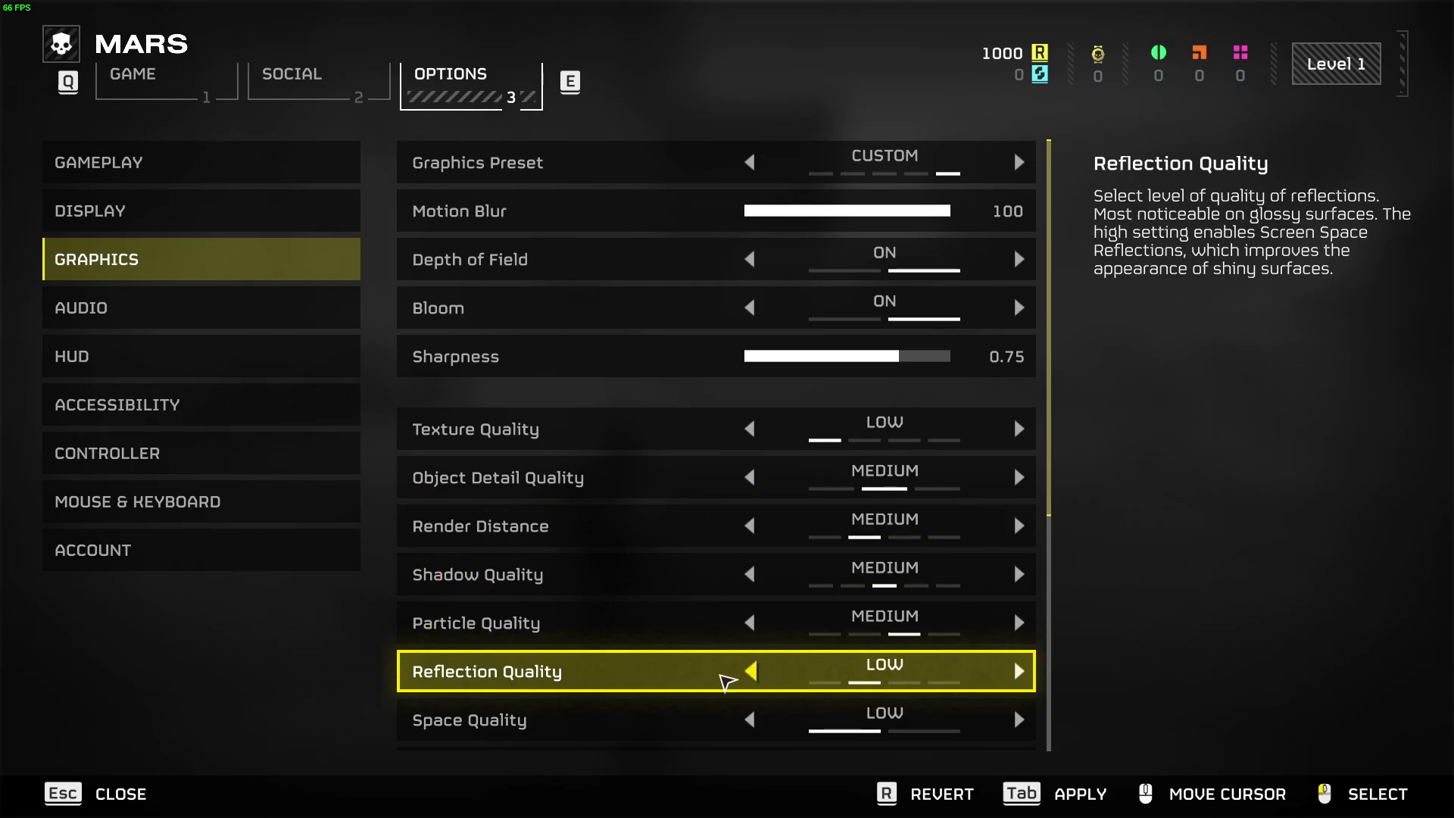
scroll(689, 610, down, 3)
scroll(691, 625, down, 5)
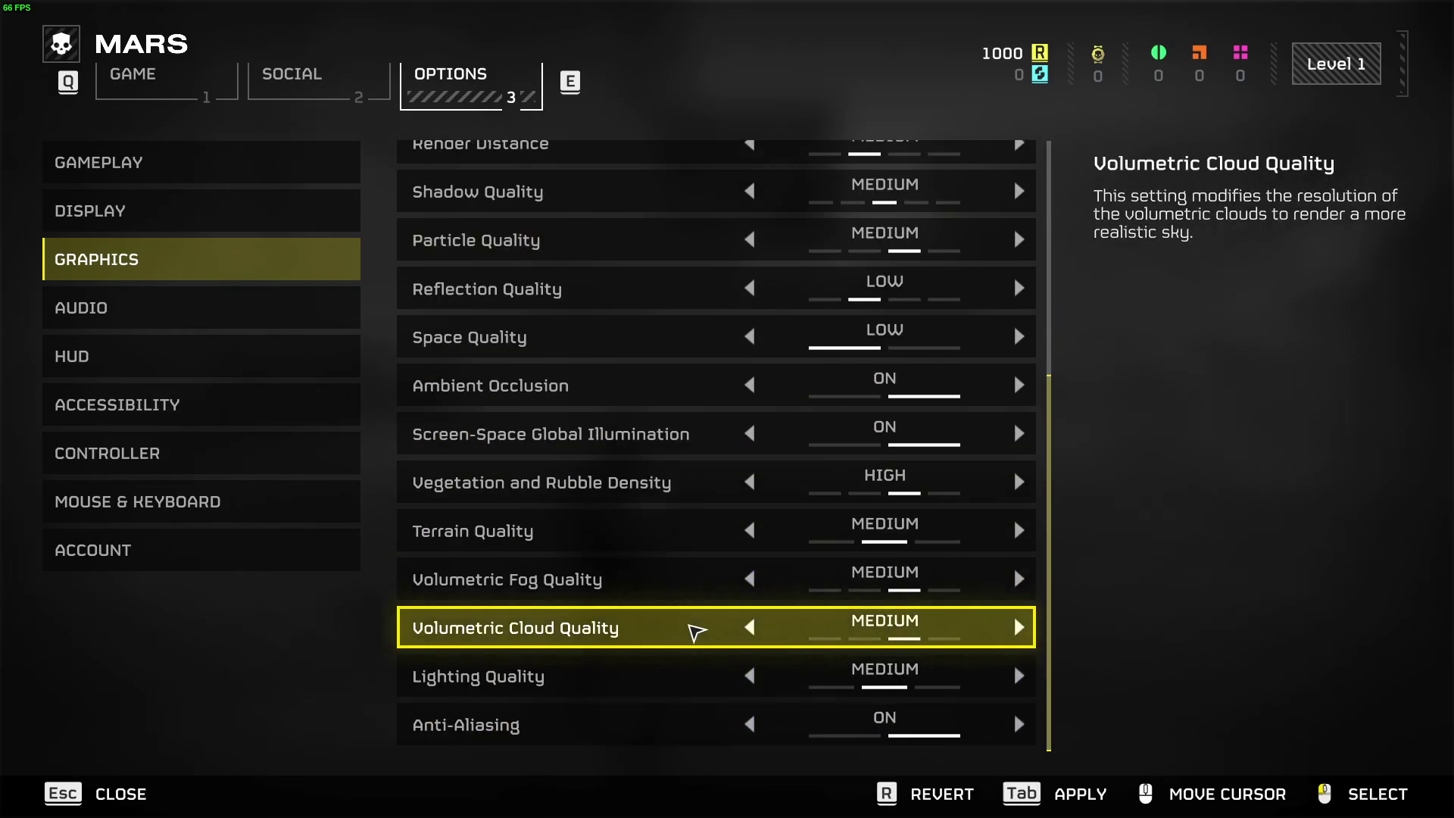
click(757, 491)
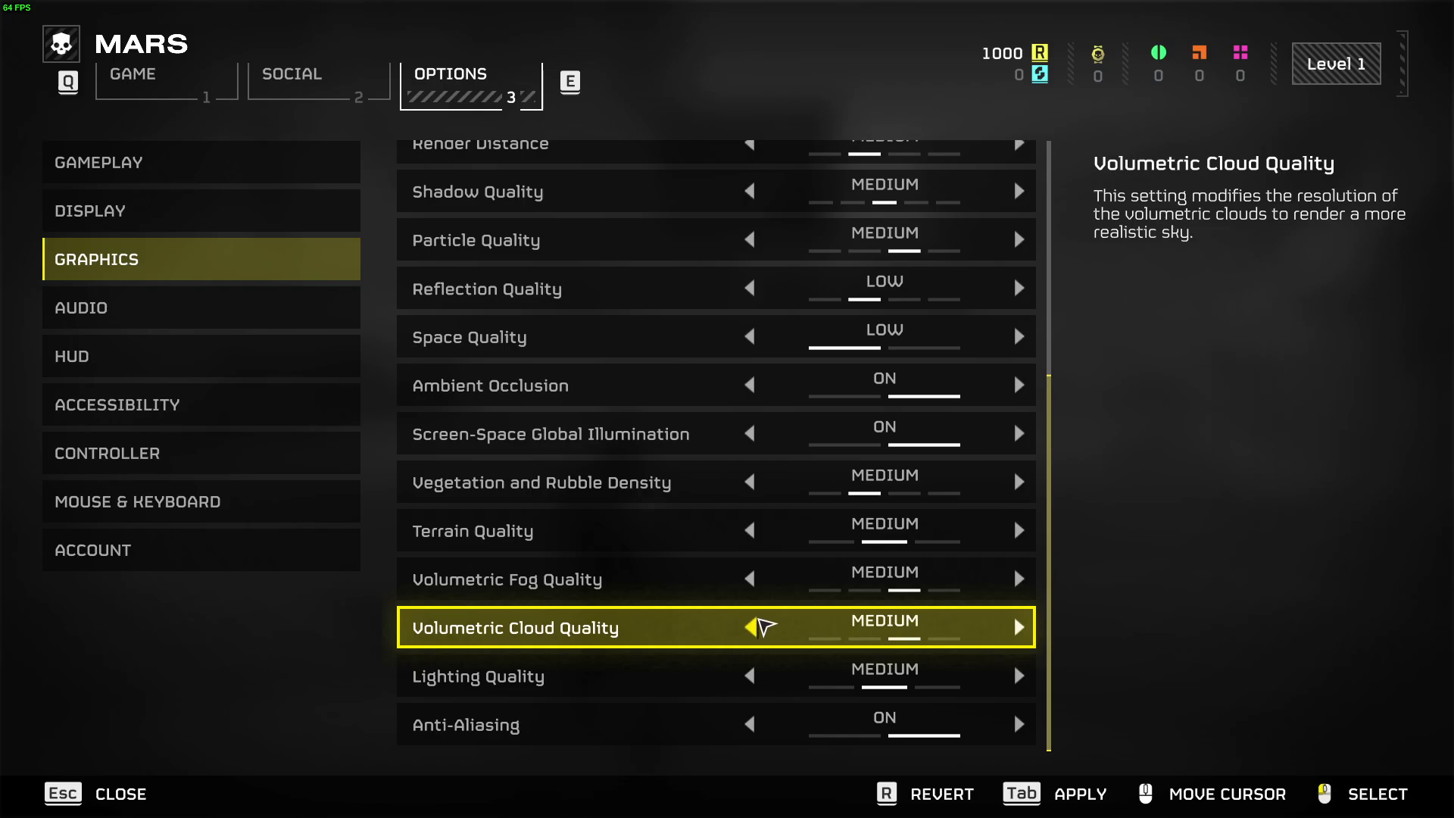
click(759, 622)
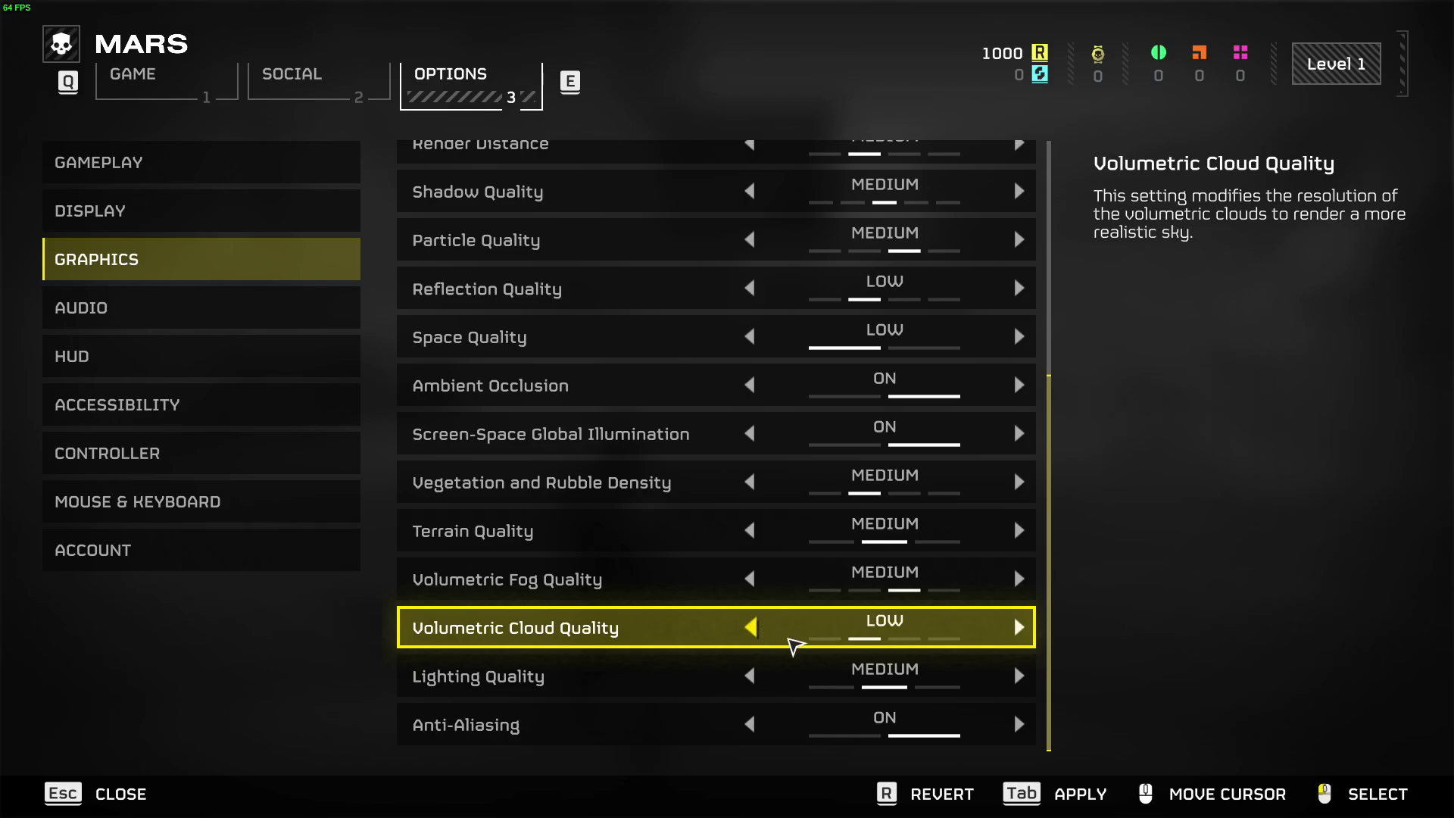
click(759, 727)
scroll(828, 684, up, 5)
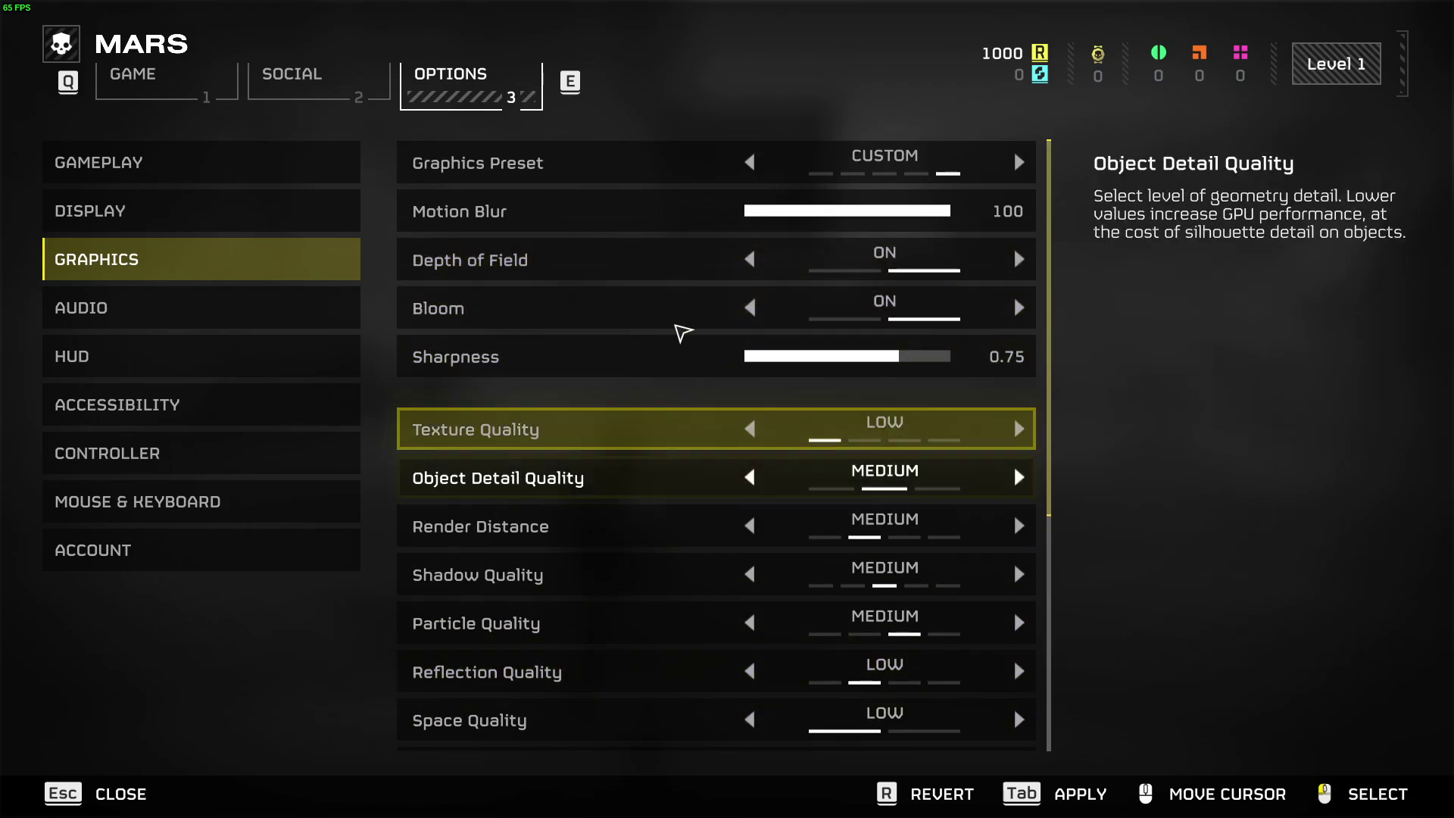
scroll(759, 651, down, 5)
scroll(762, 639, up, 5)
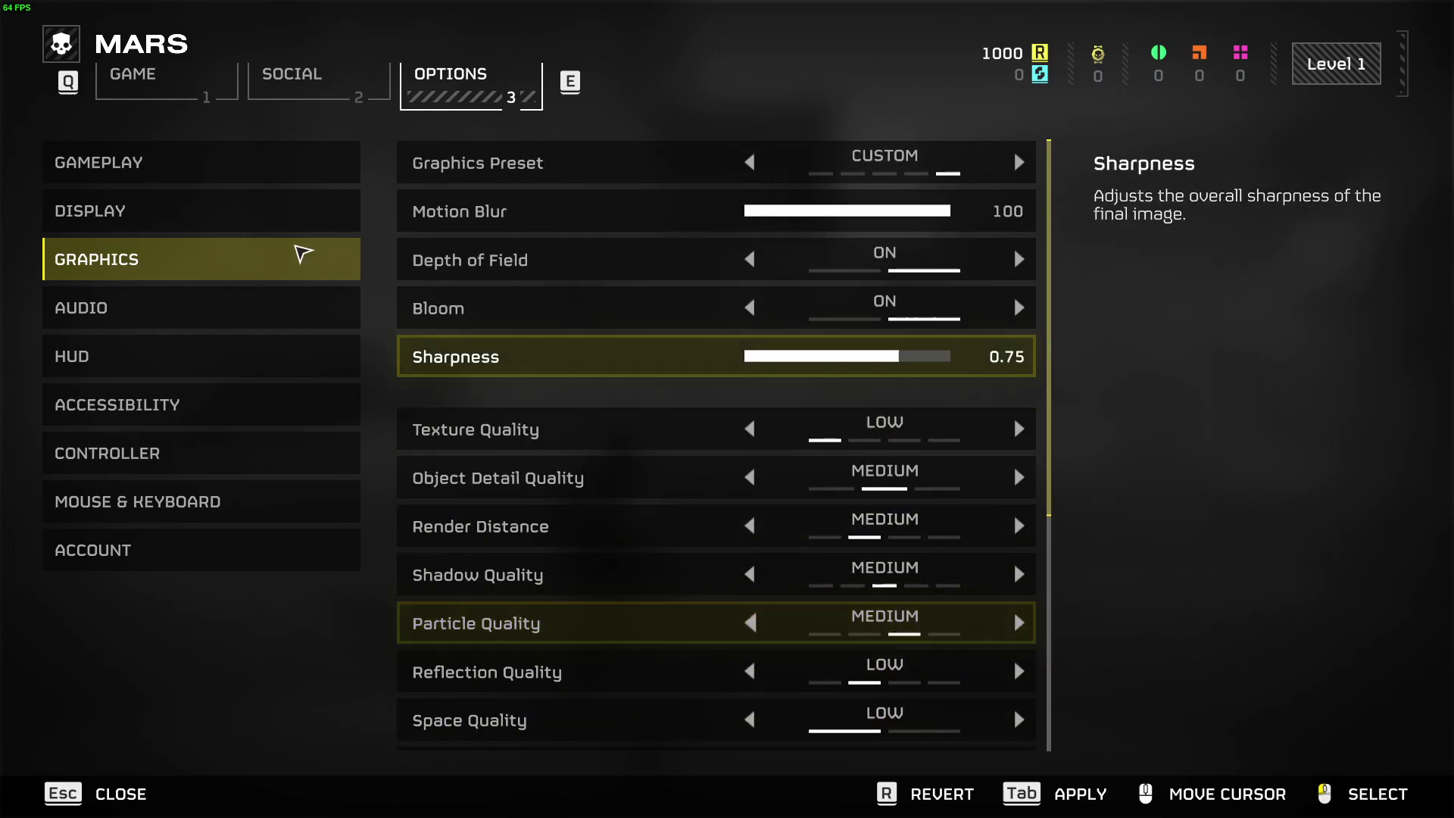
key(Tab)
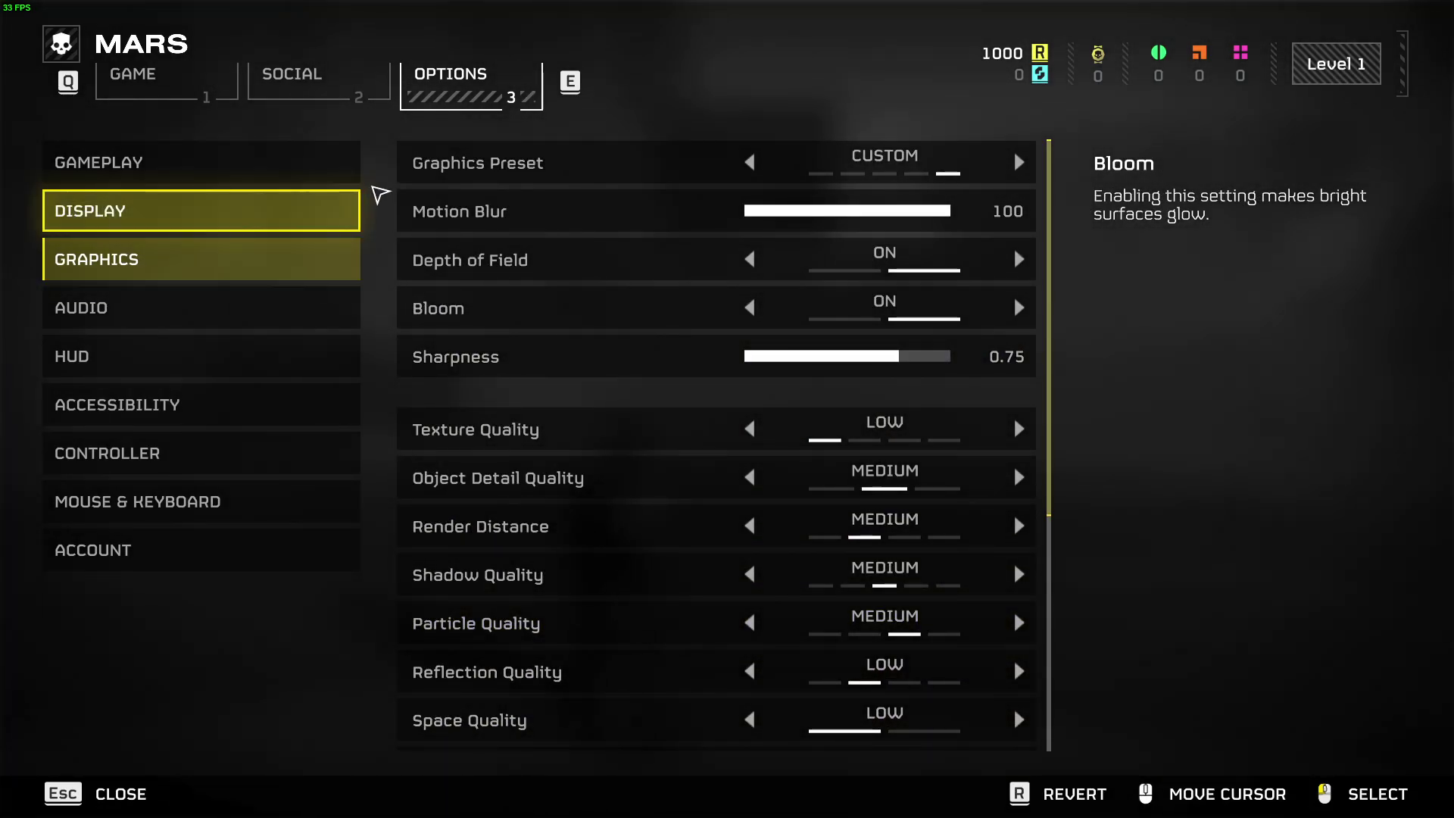
Raise Display Render Scale to Balanced, apply it, and close Options.
click(233, 224)
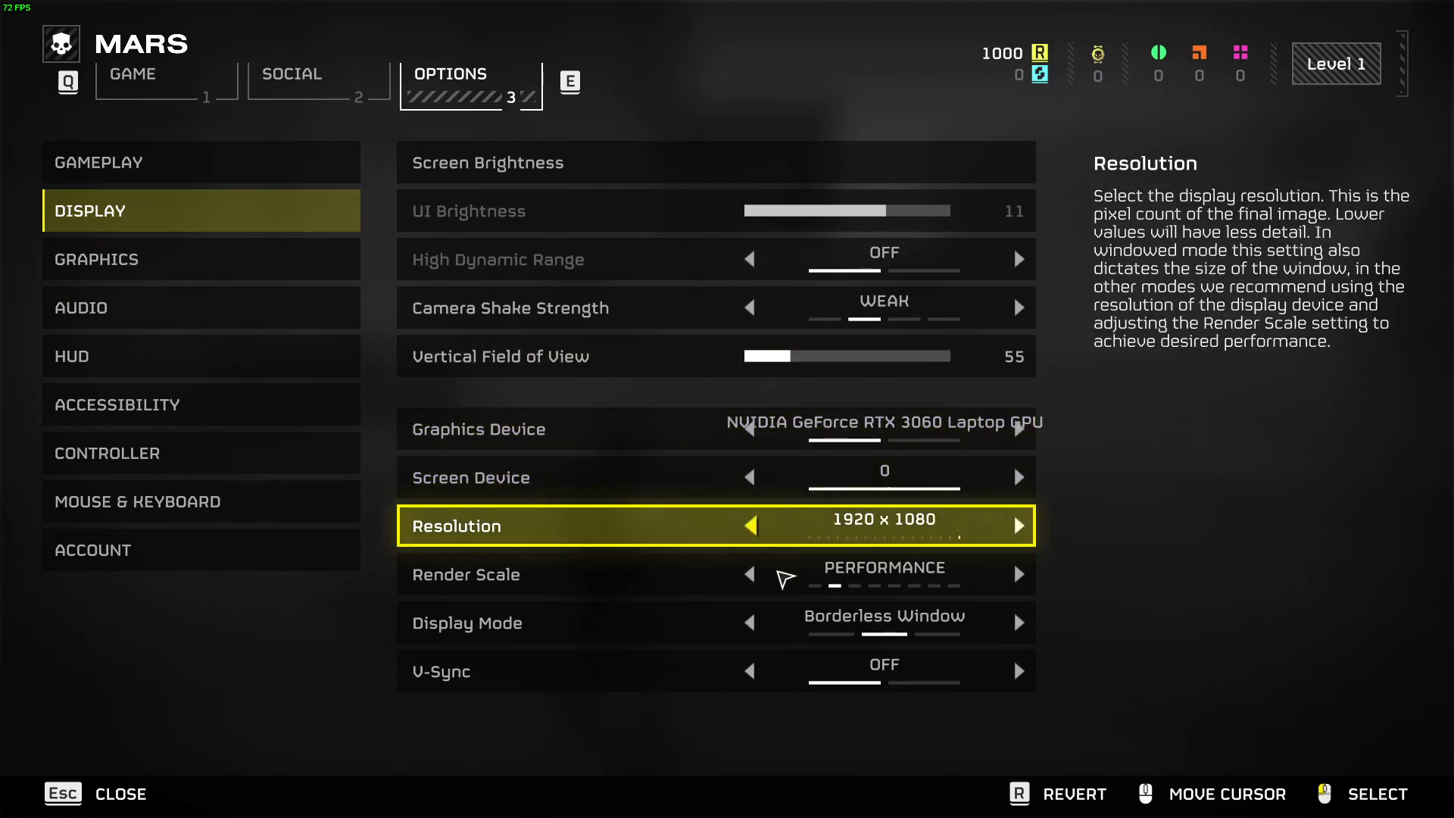
click(1018, 574)
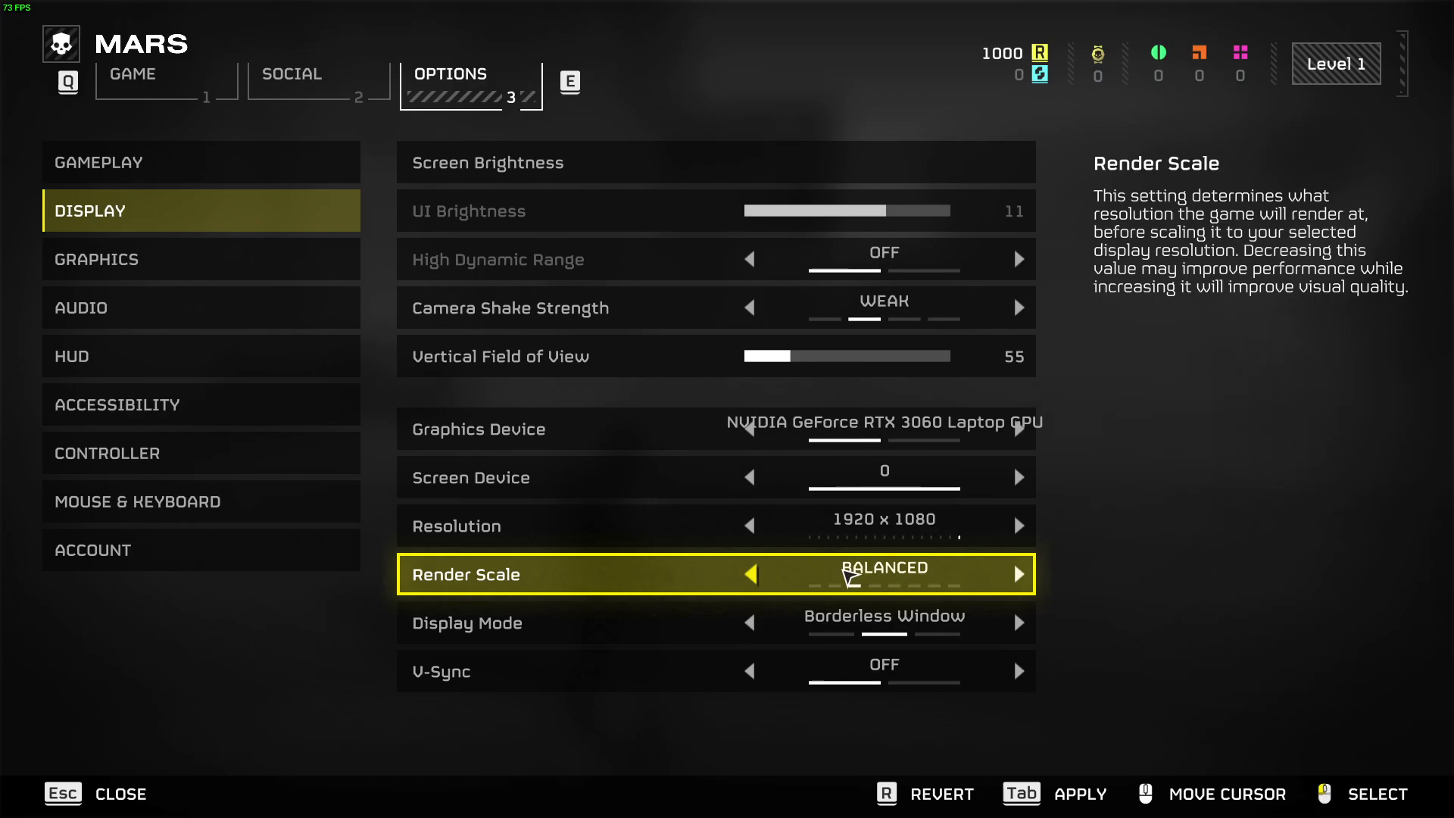
key(Tab)
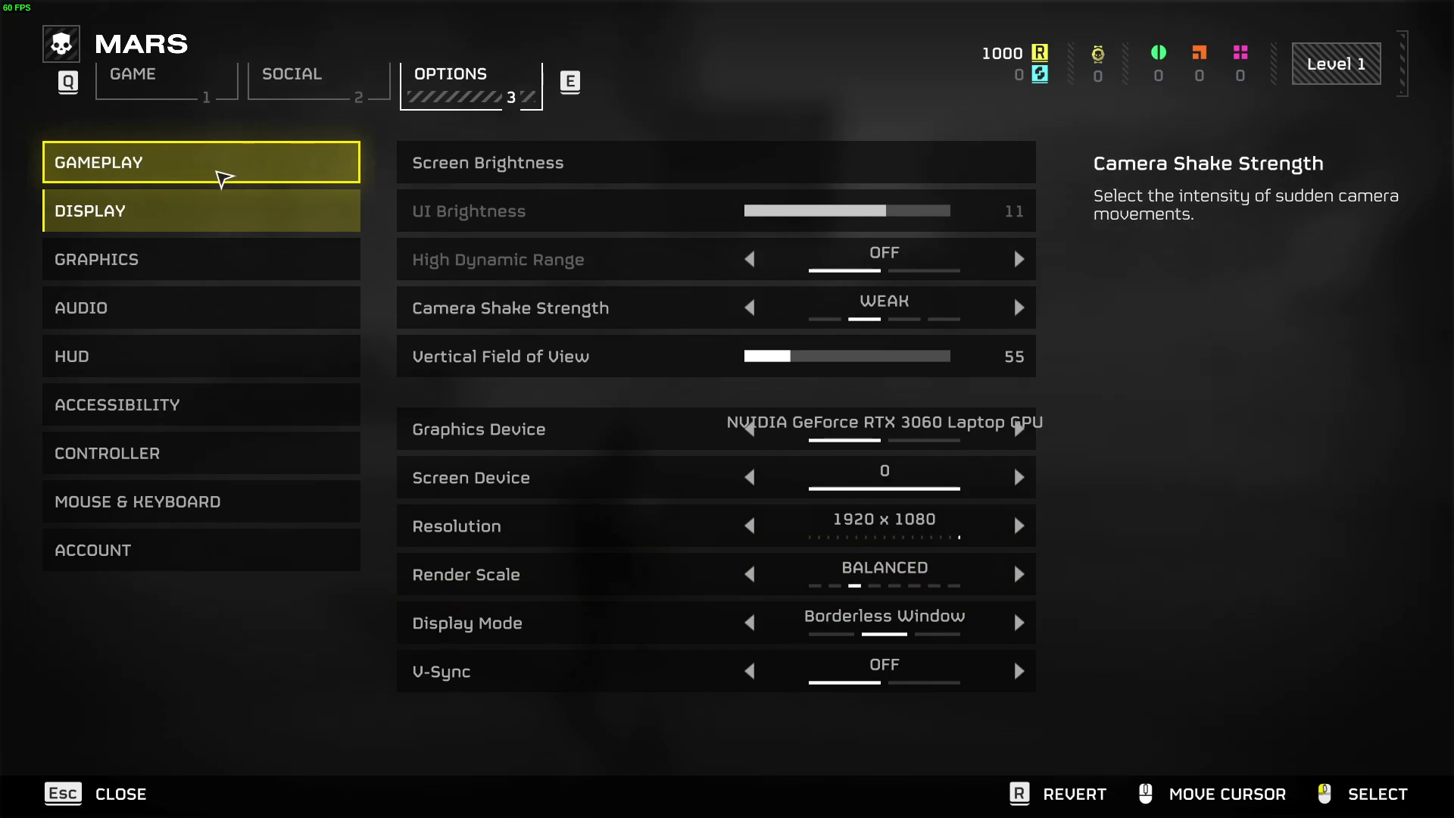
key(Escape)
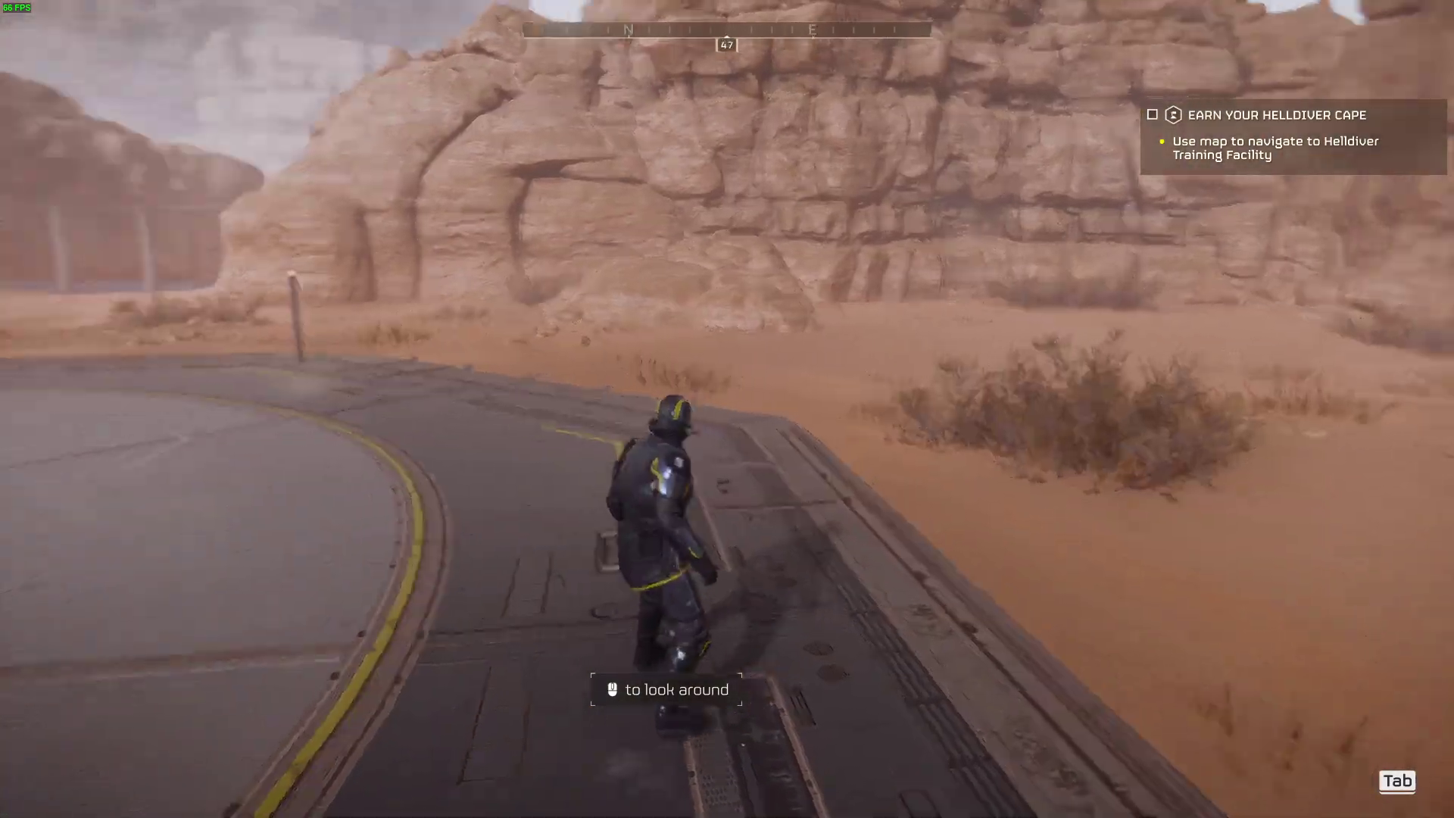
Hold W to run the recruit to the facility gate, then open the Start menu.
key(w)
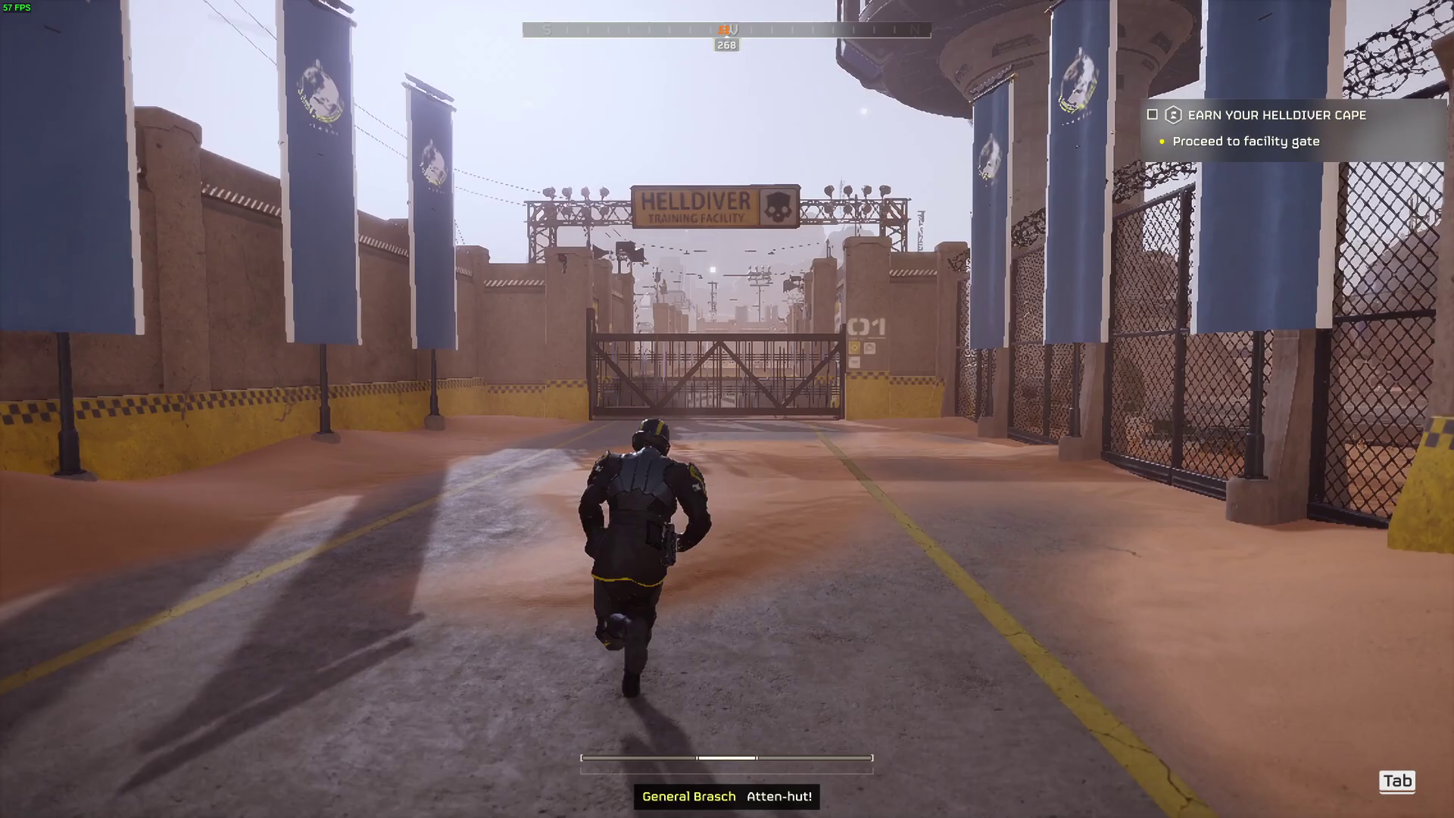
key(super)
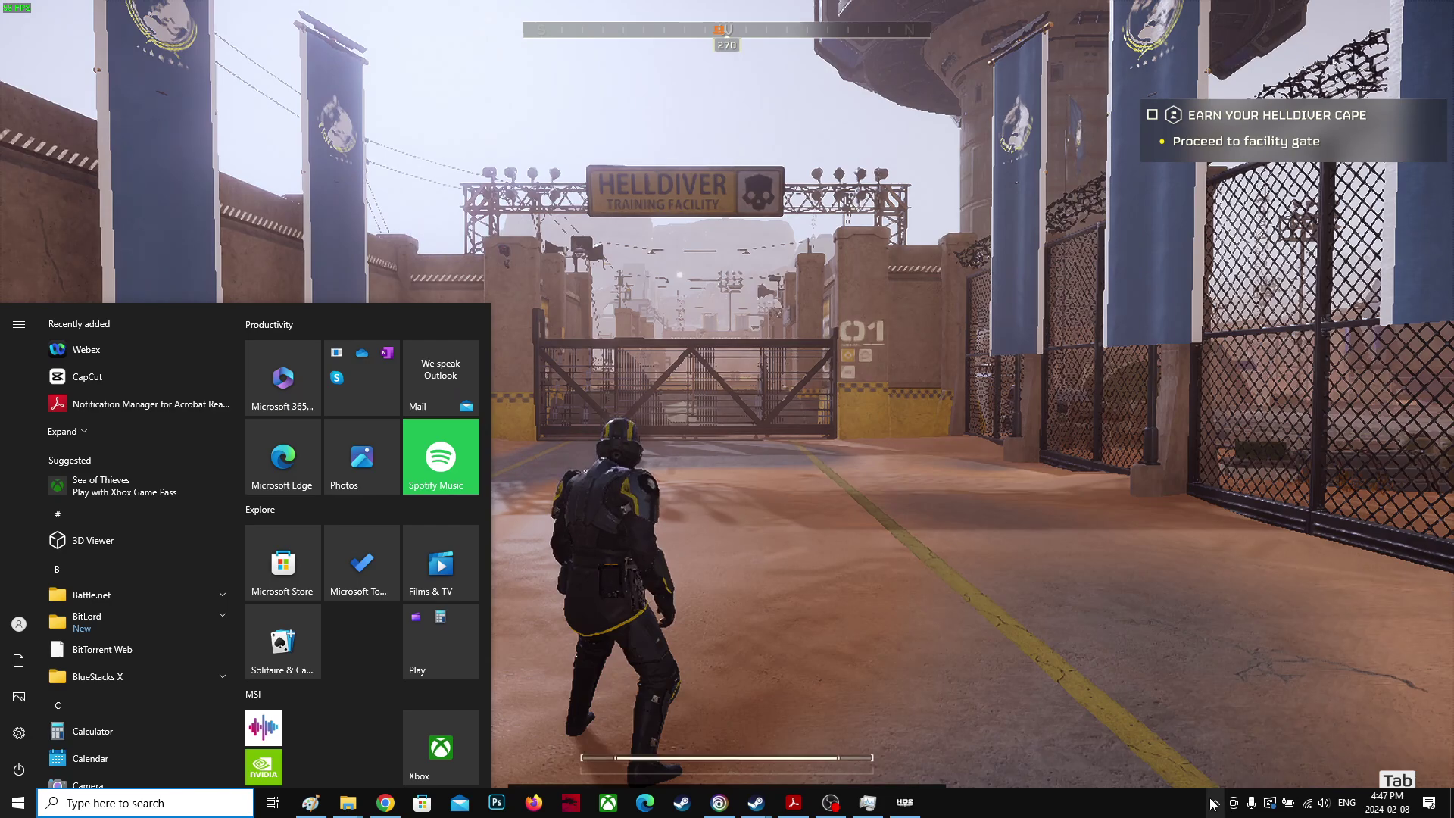
Launch GeForce Experience from the tray, verify driver 551.23, and return to Home.
click(1213, 803)
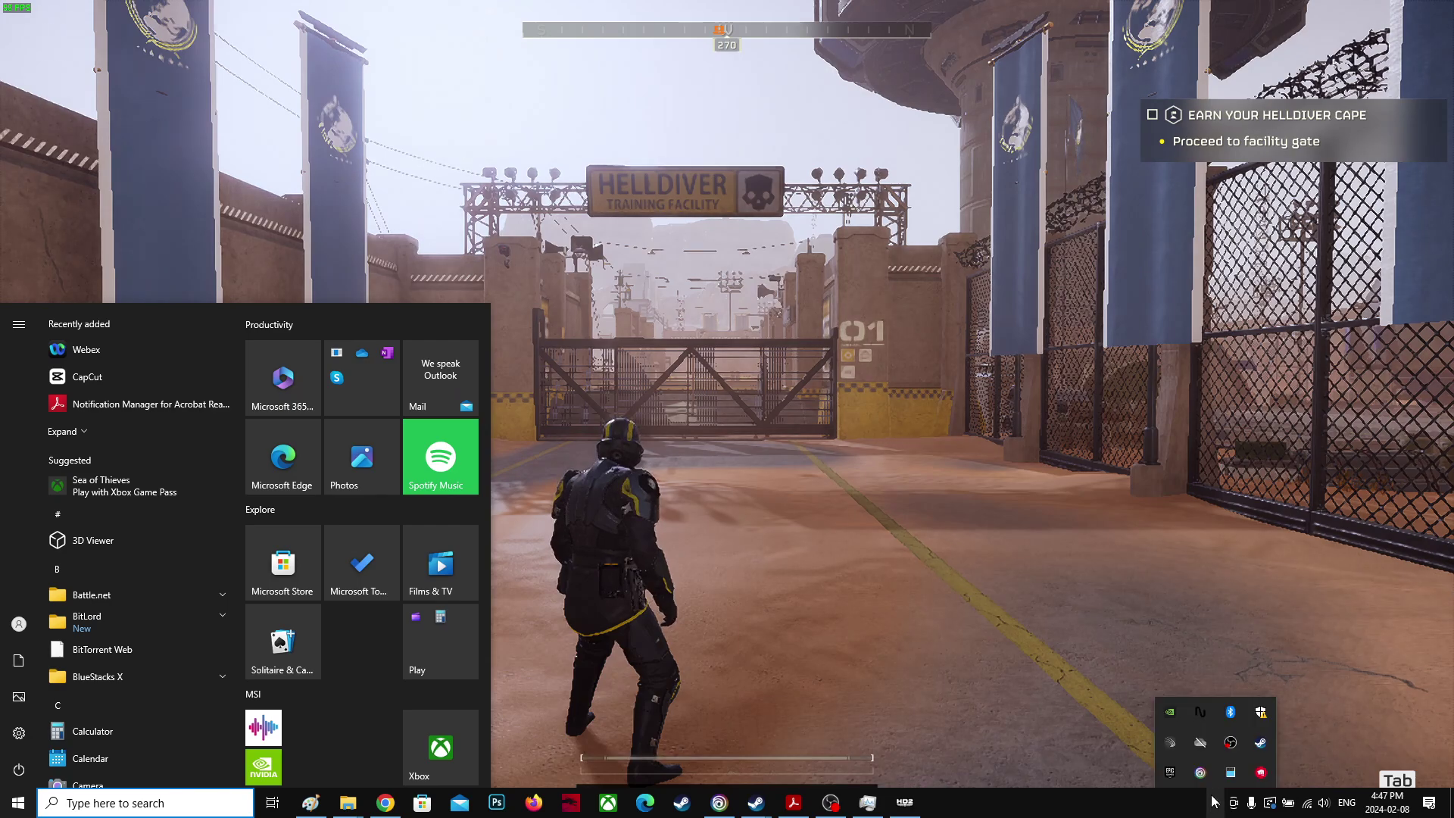
right_click(1170, 712)
click(1242, 720)
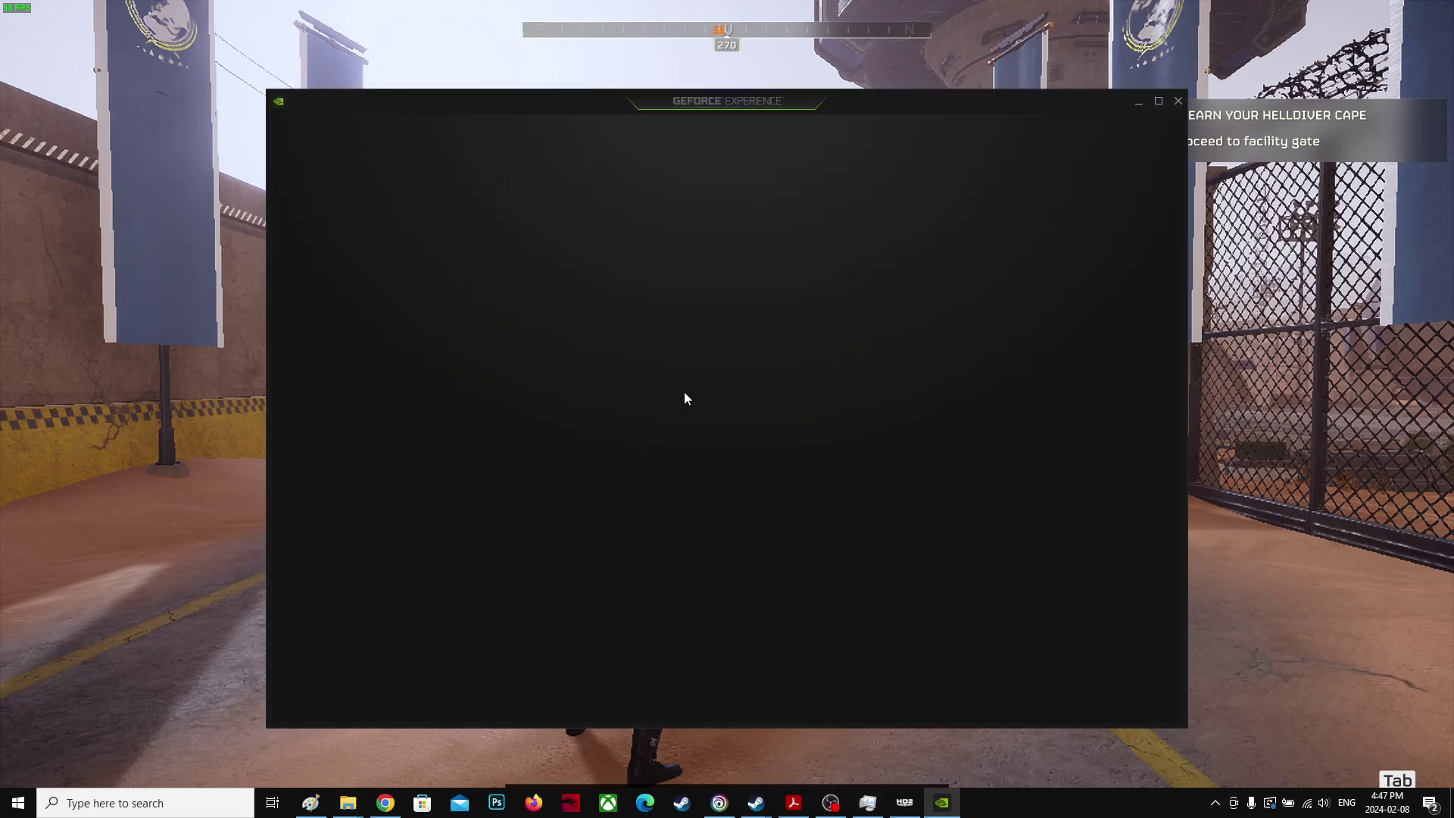
click(413, 132)
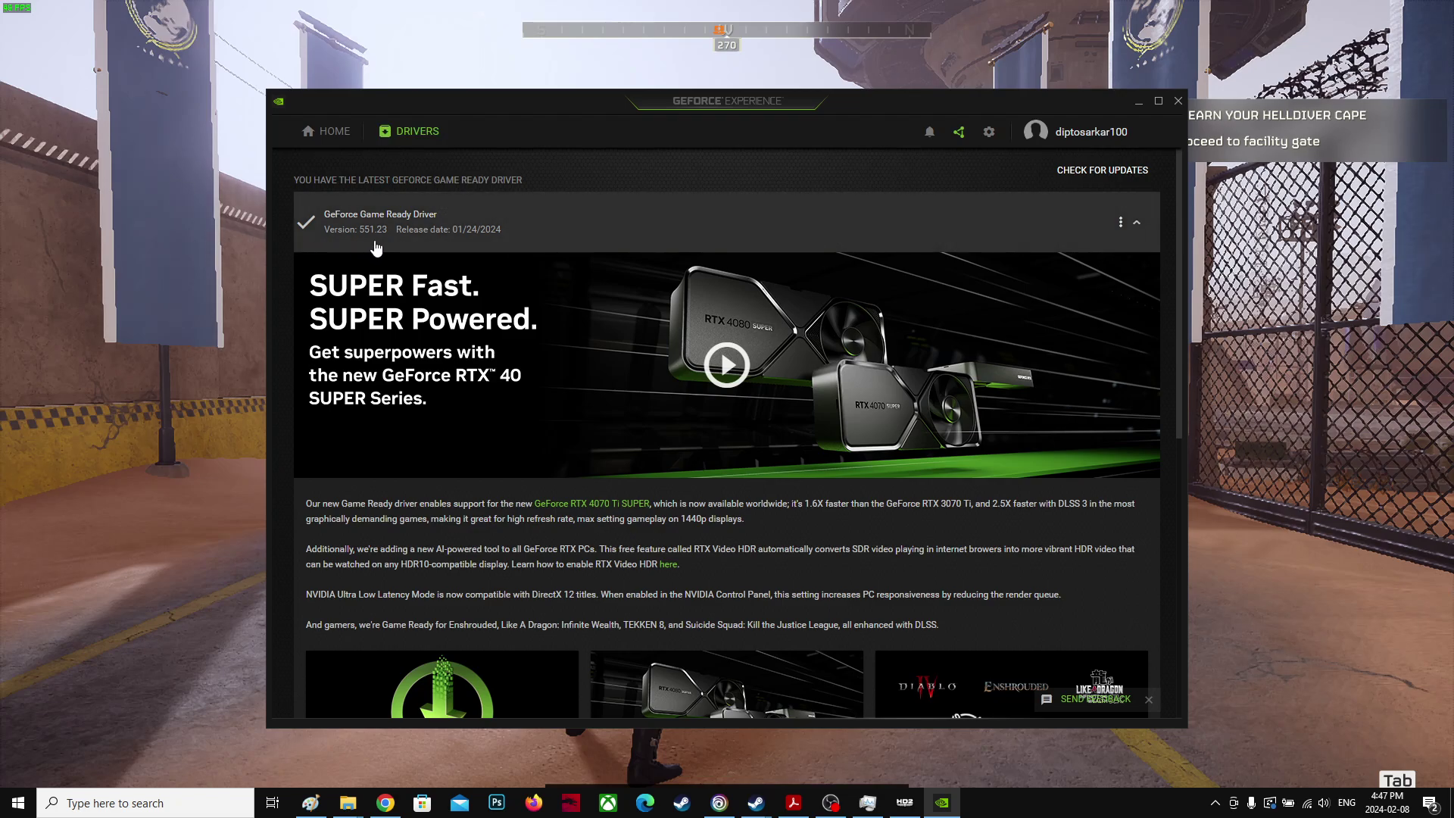
click(349, 146)
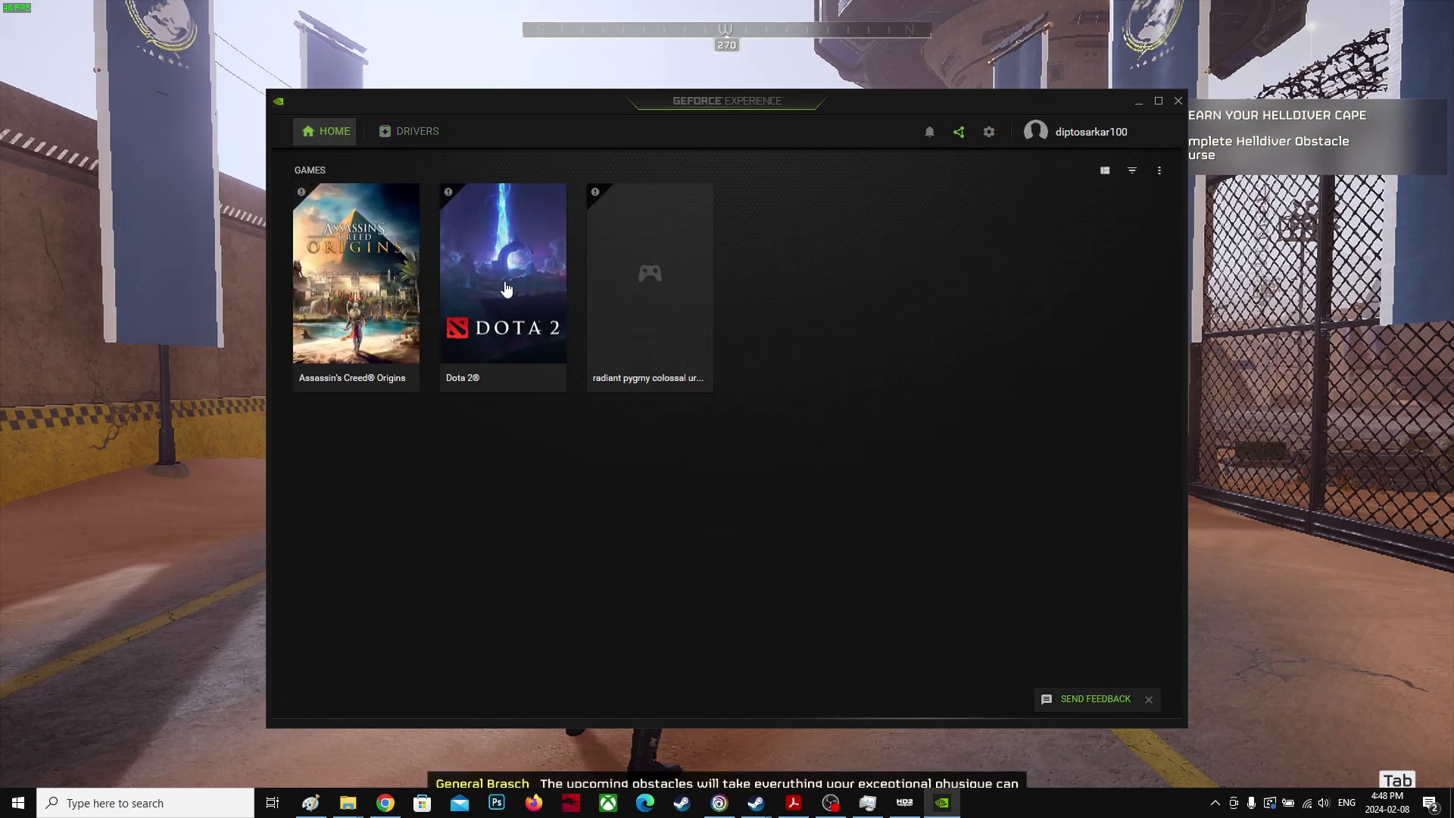
click(362, 297)
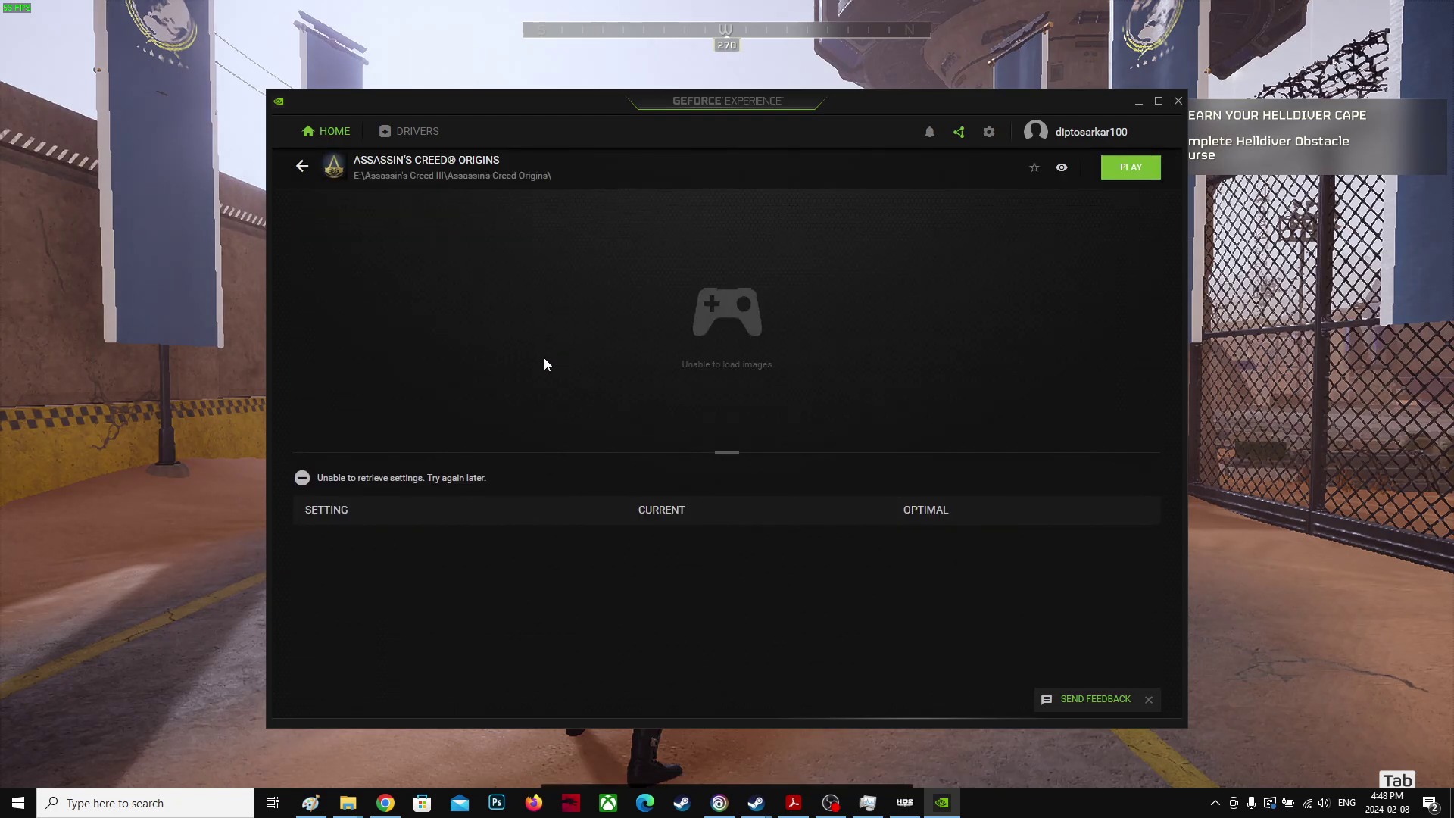
click(333, 133)
click(507, 297)
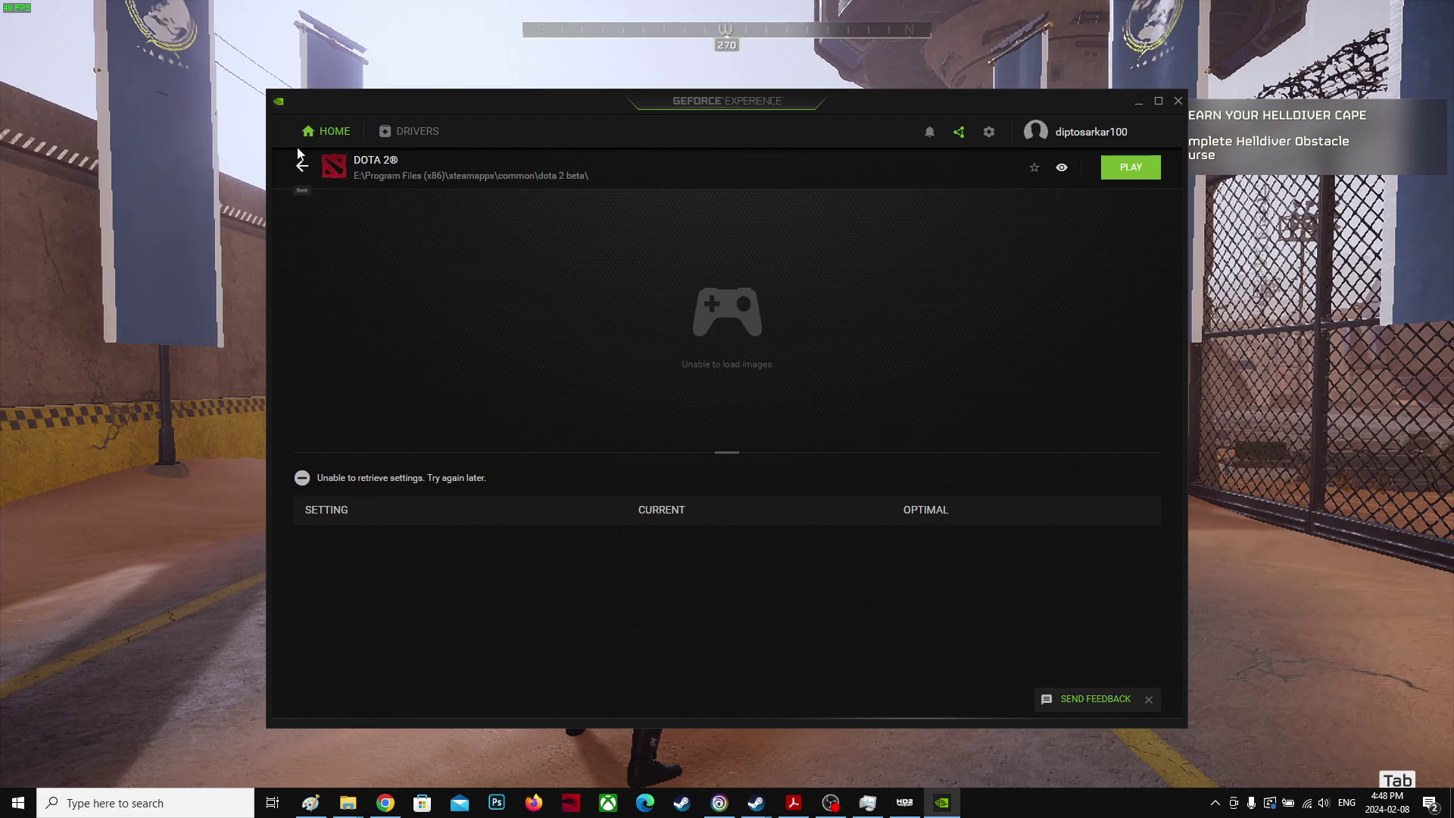
click(304, 168)
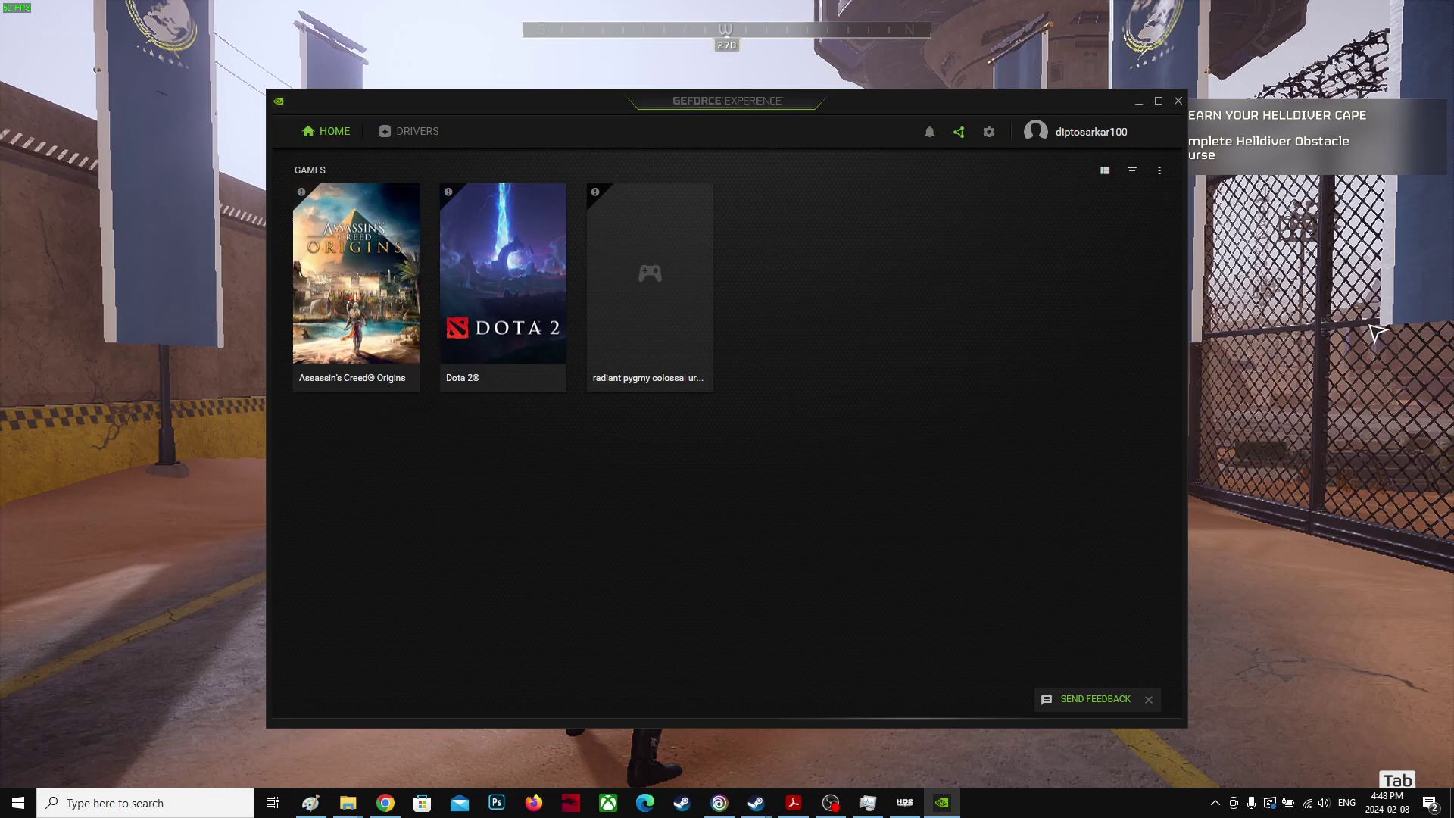
Launch NVIDIA Control Panel via Start search, accept its license, and centre the window.
key(alt+Tab)
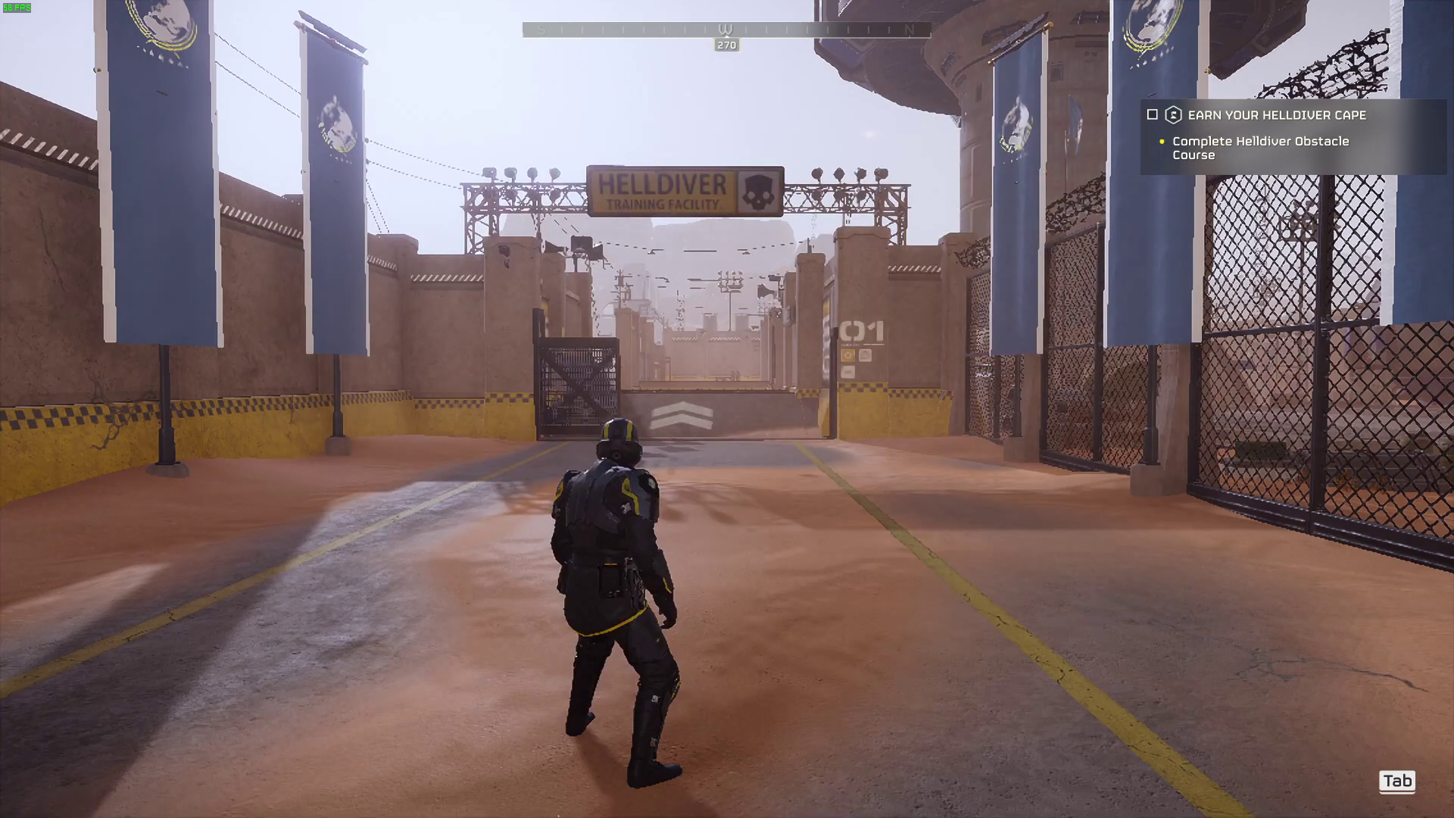
key(super)
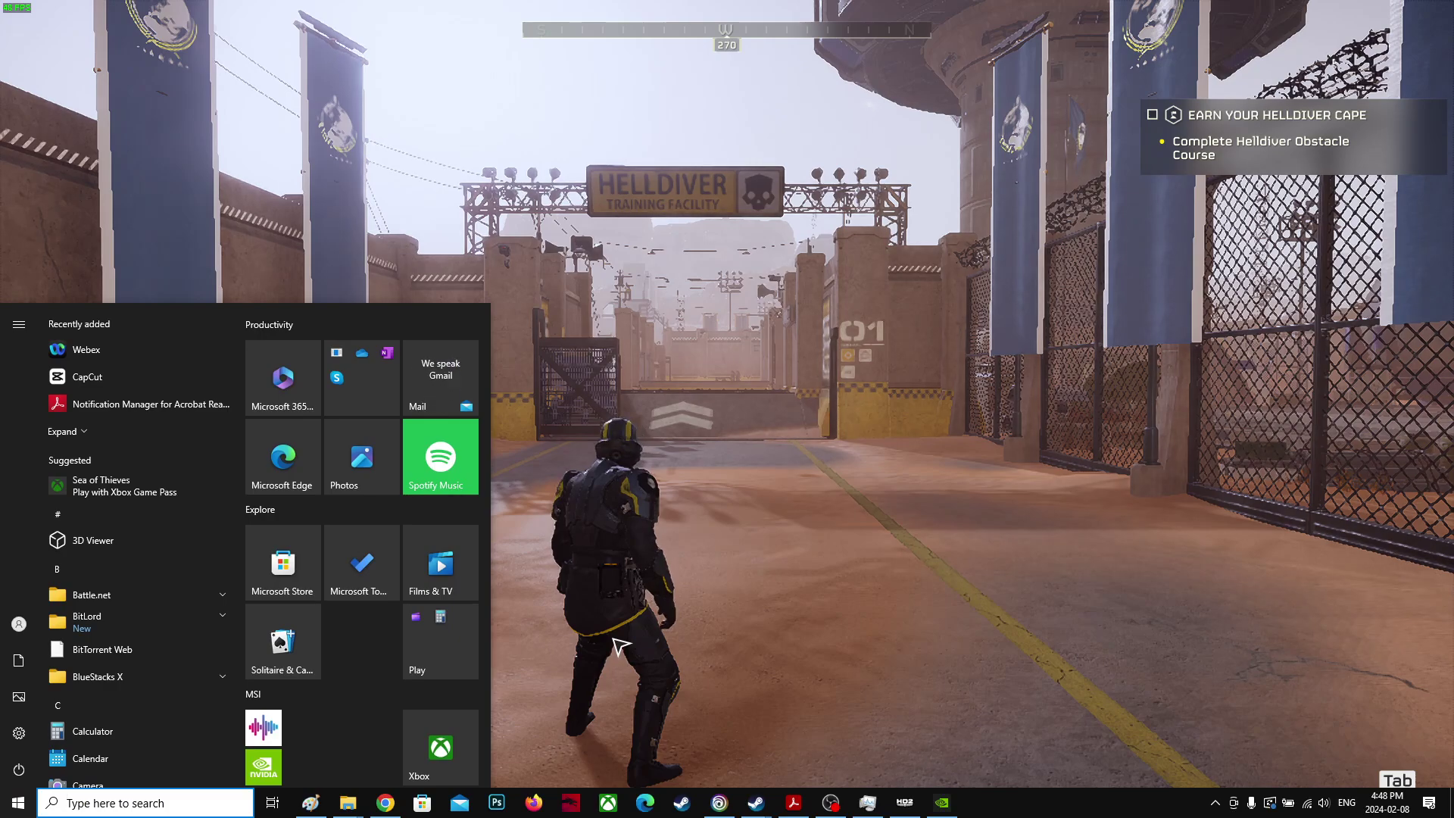
text(NVDIA)
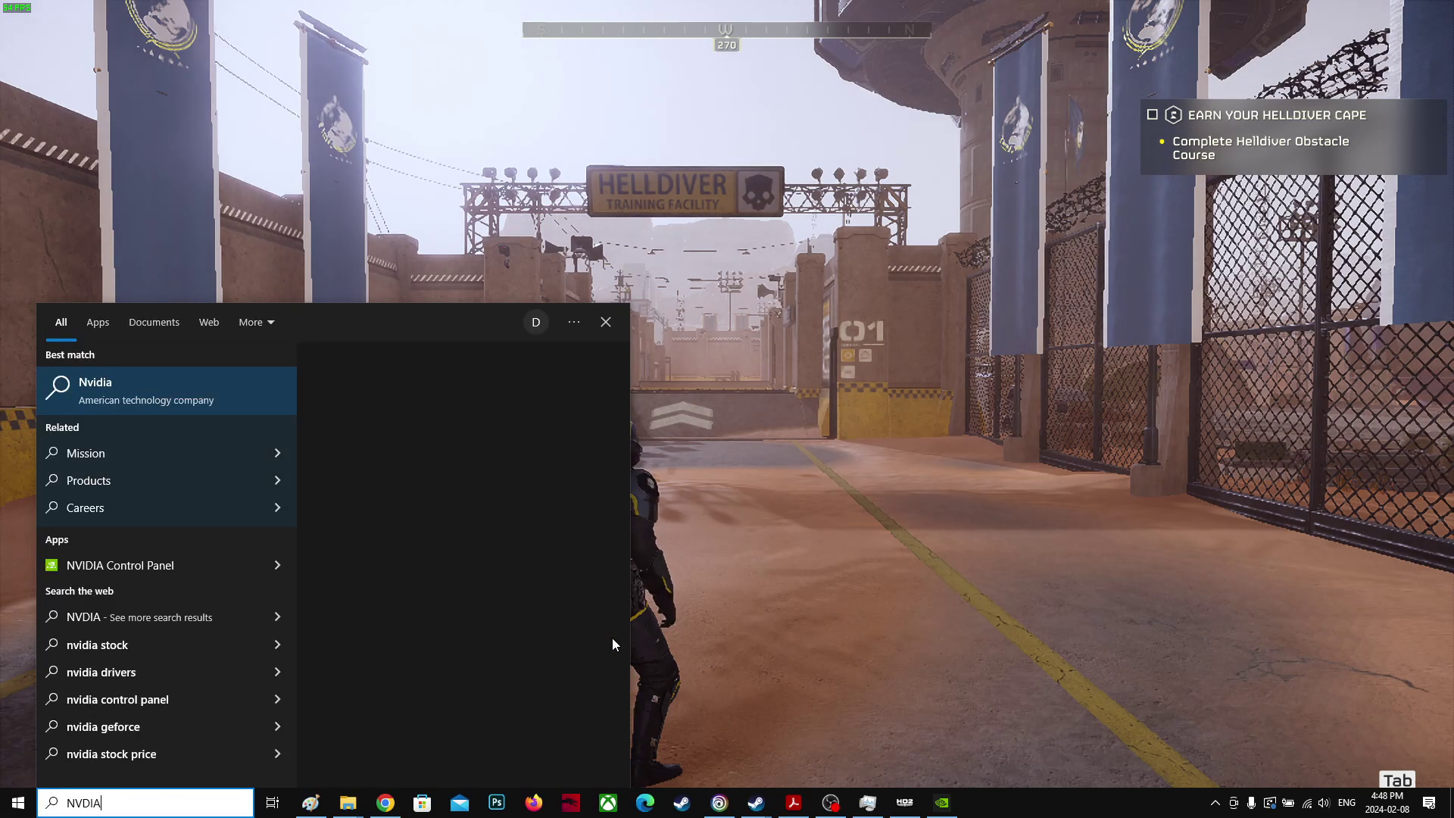
click(179, 565)
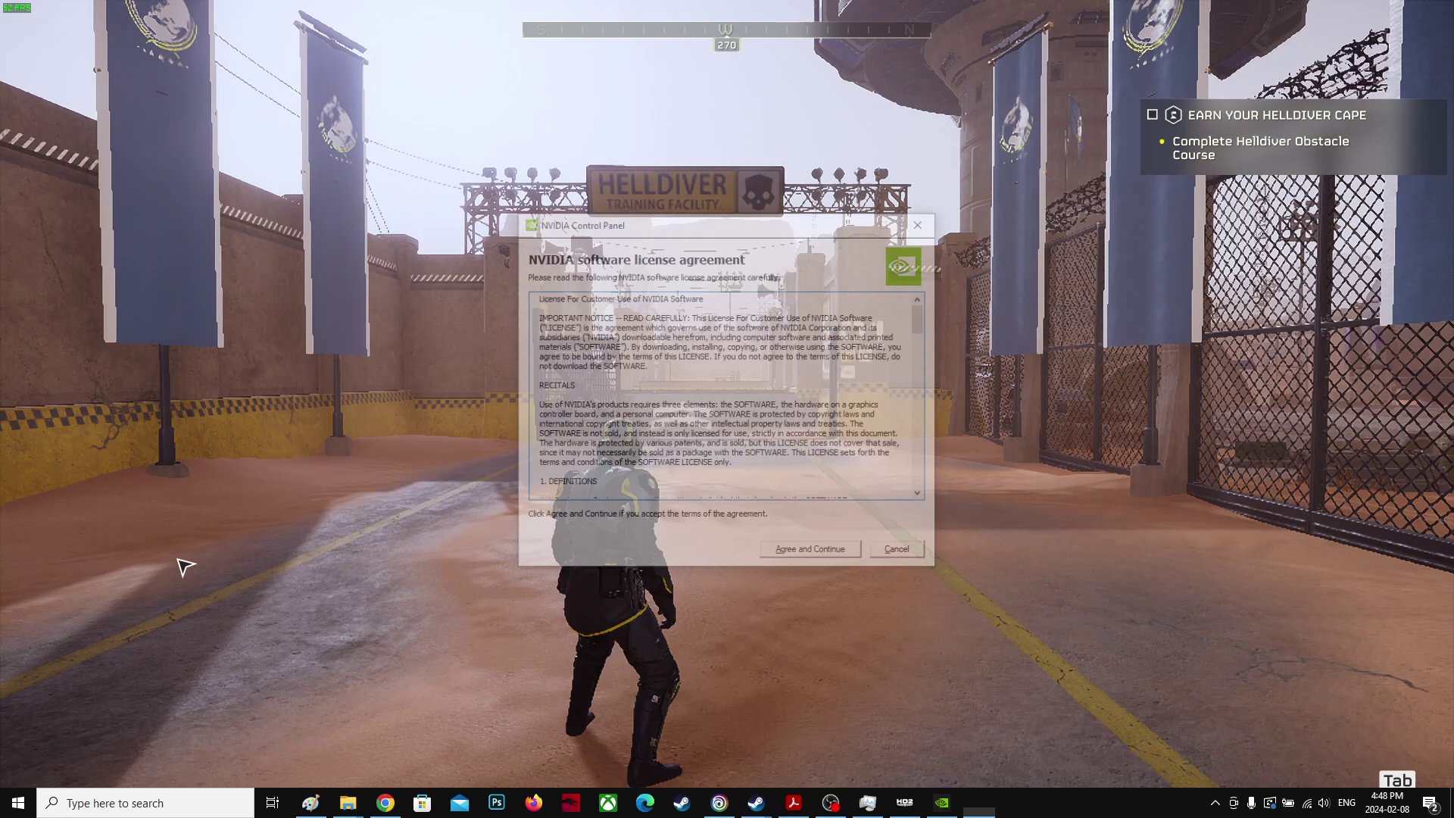
click(831, 560)
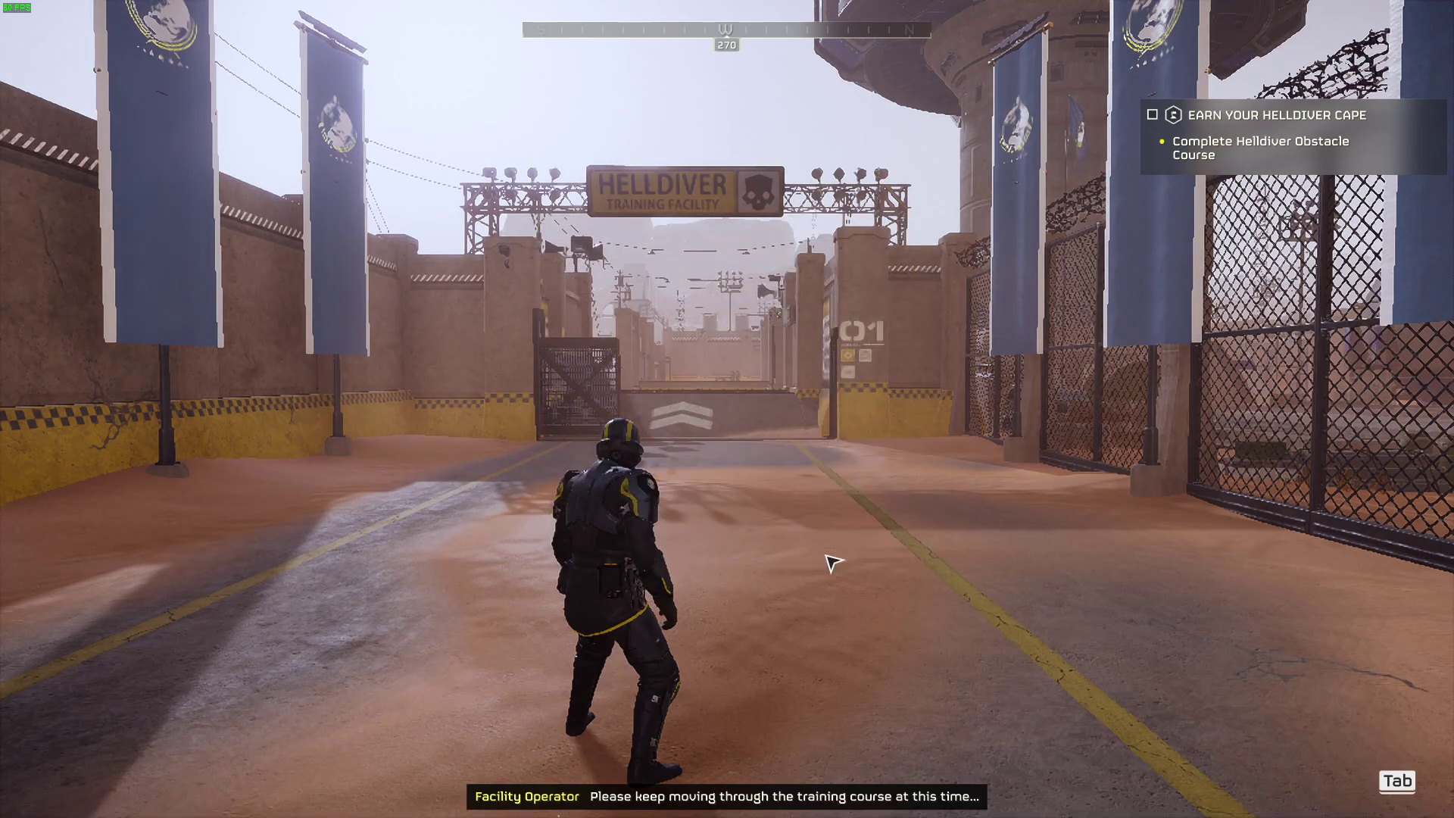
key(super)
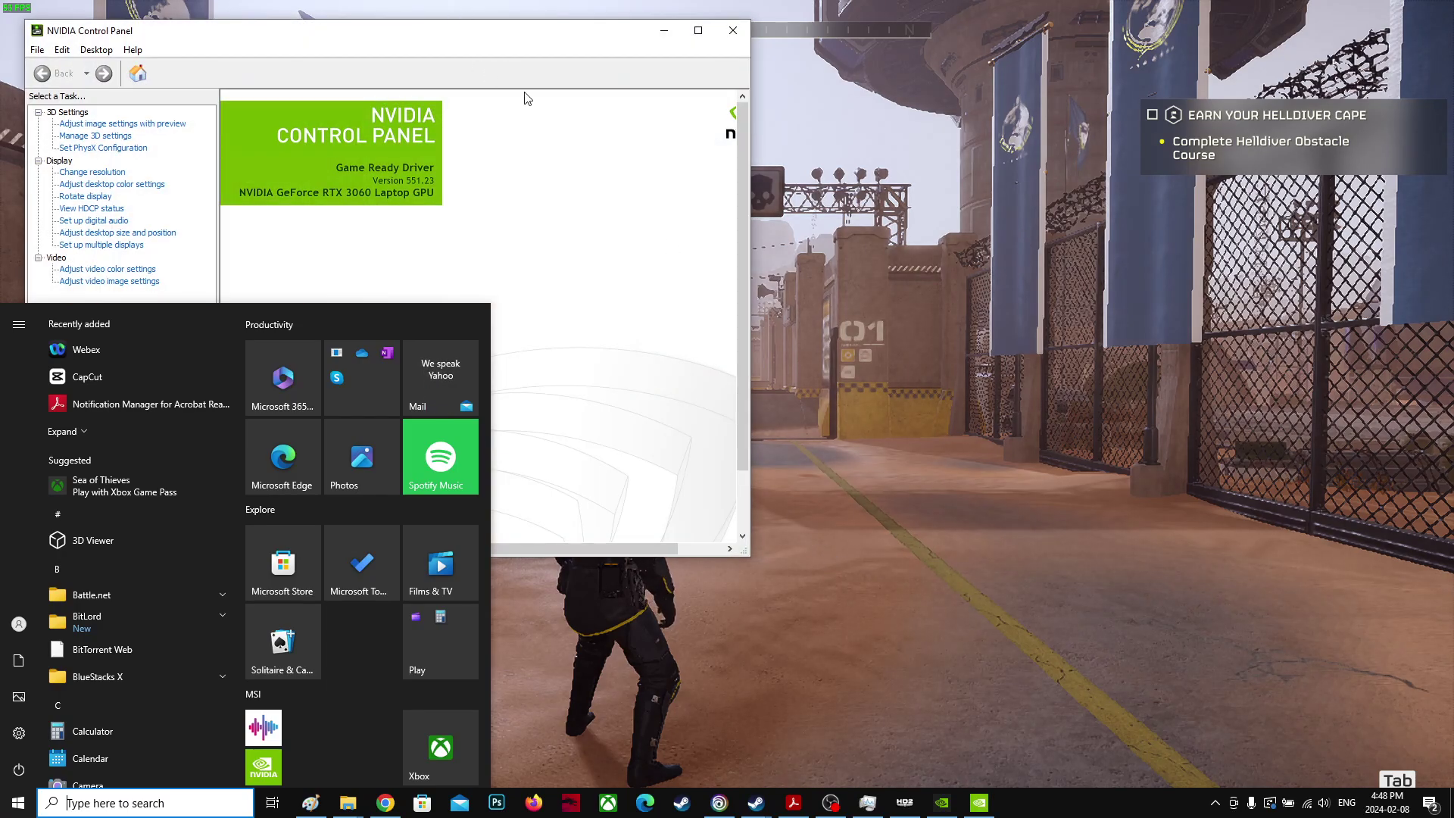
drag(362, 31, 552, 75)
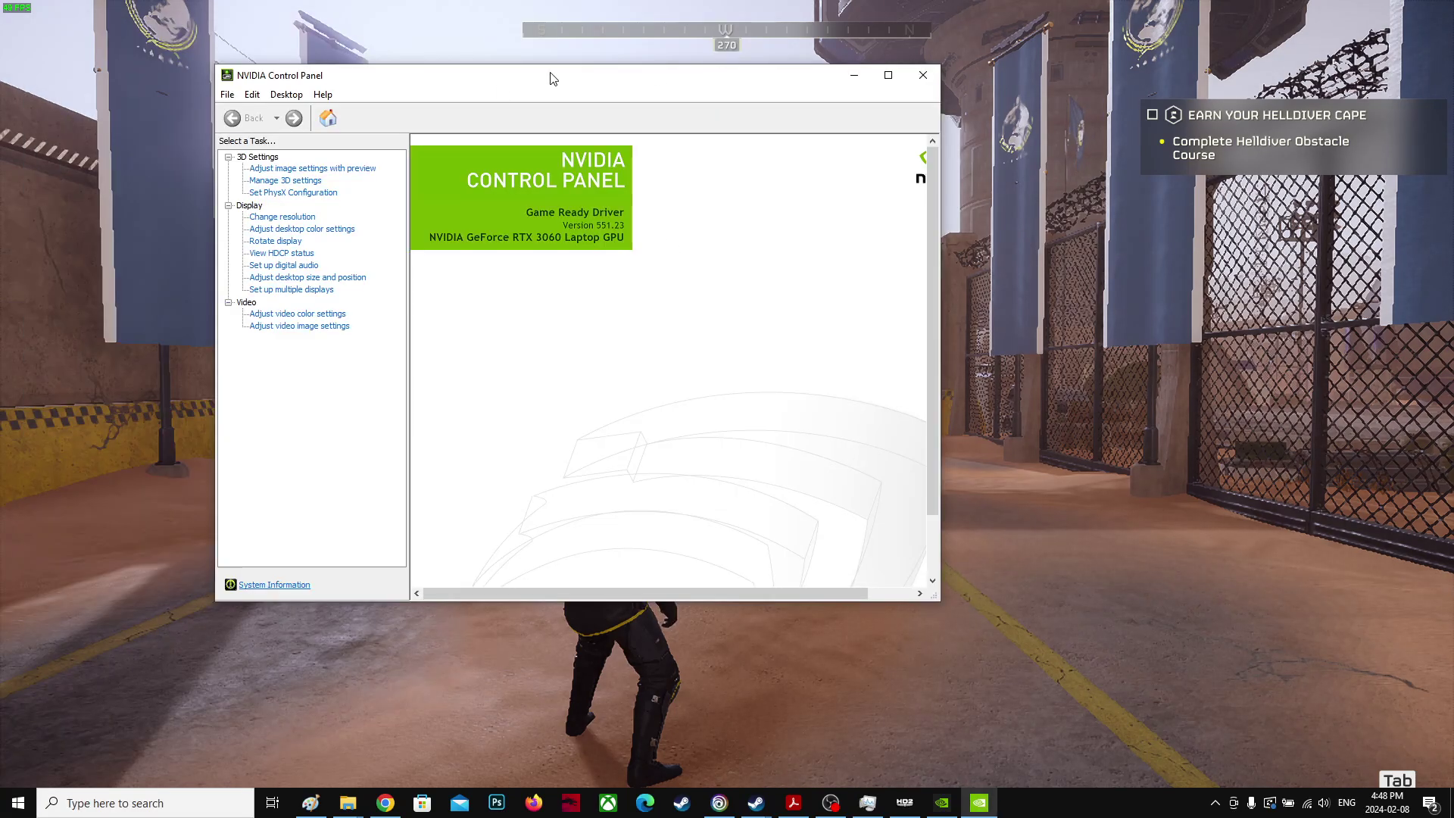
Show the PhysX configuration page, leaving the PhysX processor on Auto-select.
click(292, 193)
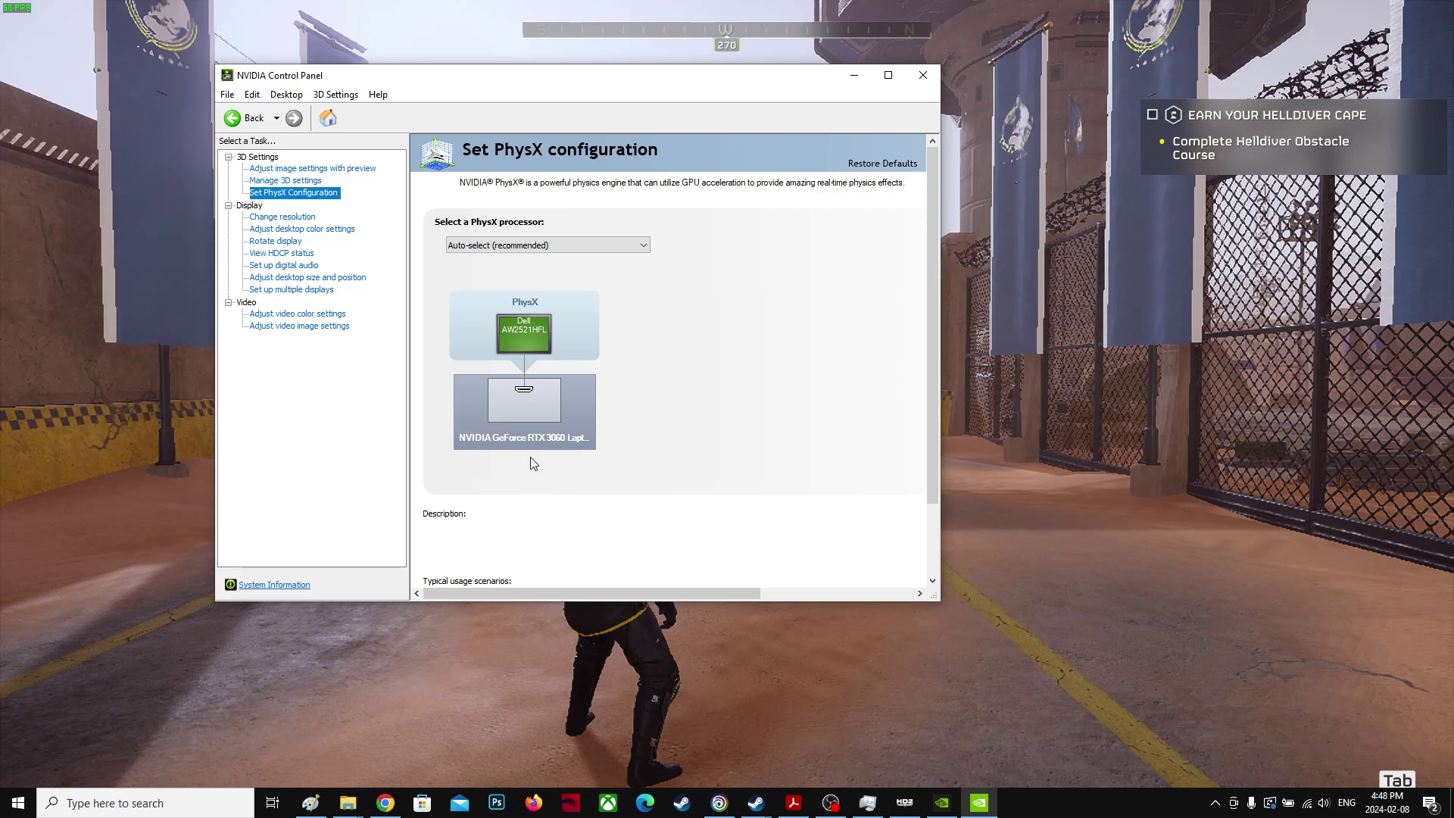
click(535, 247)
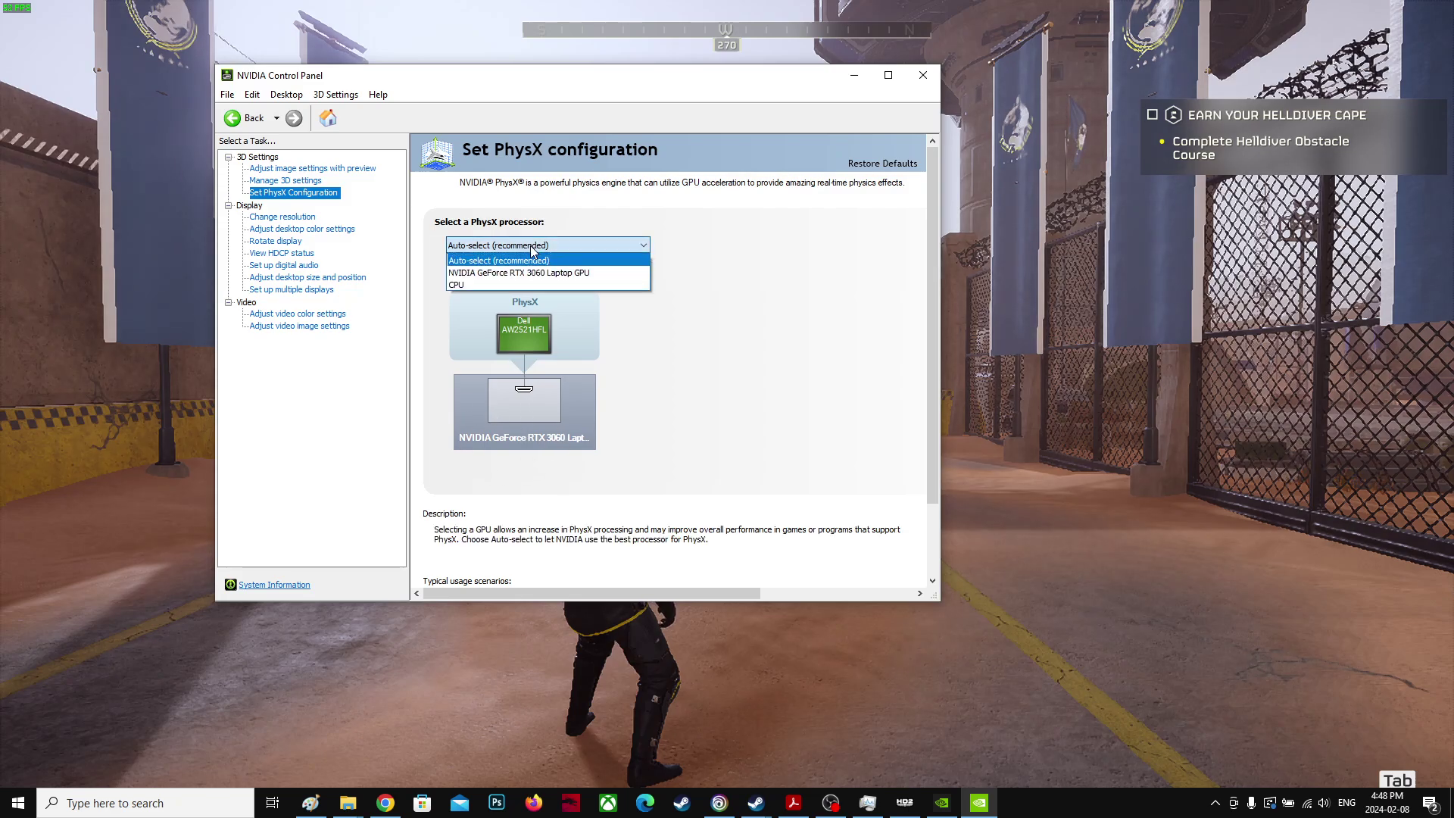
click(531, 249)
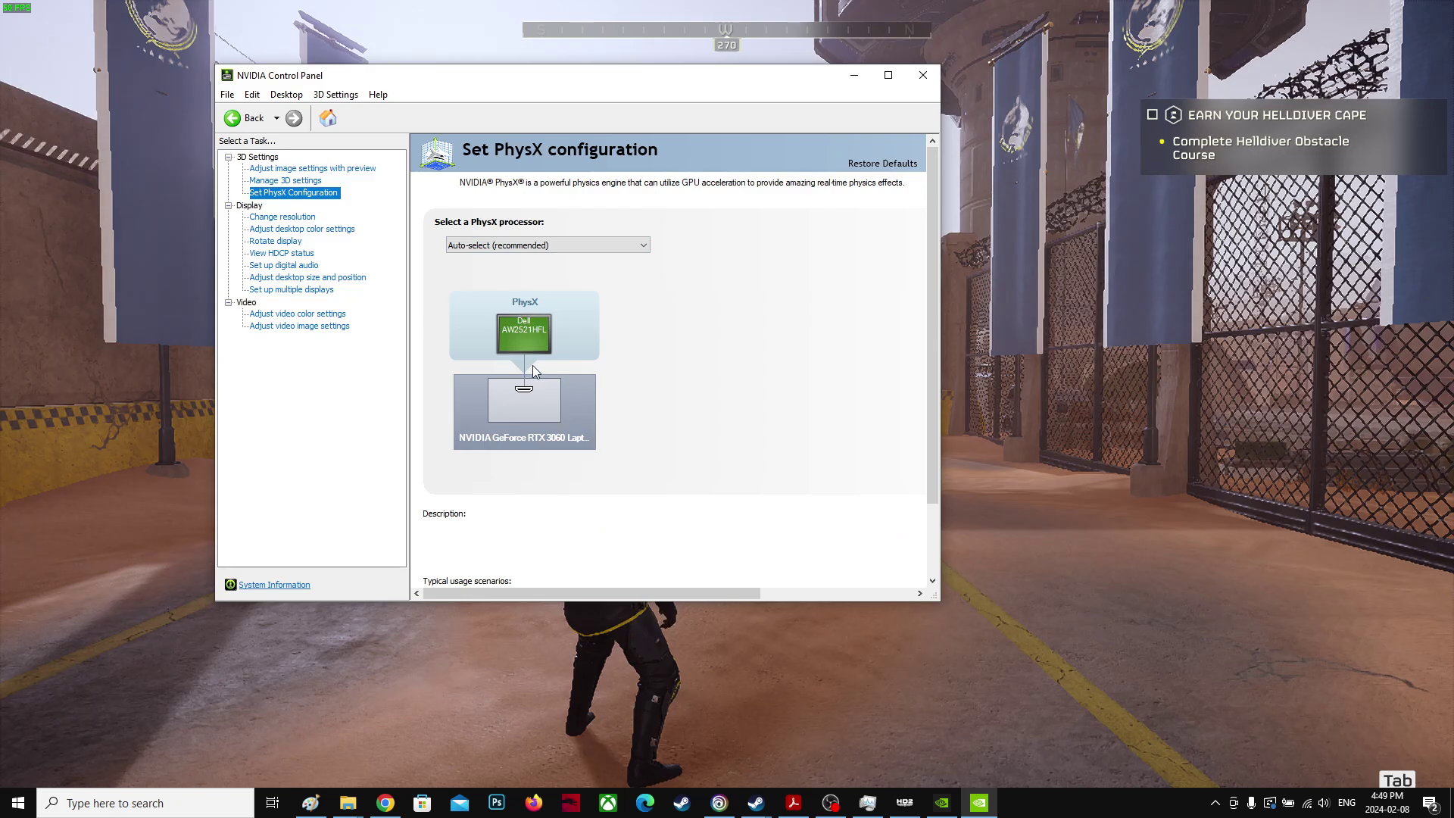
click(606, 246)
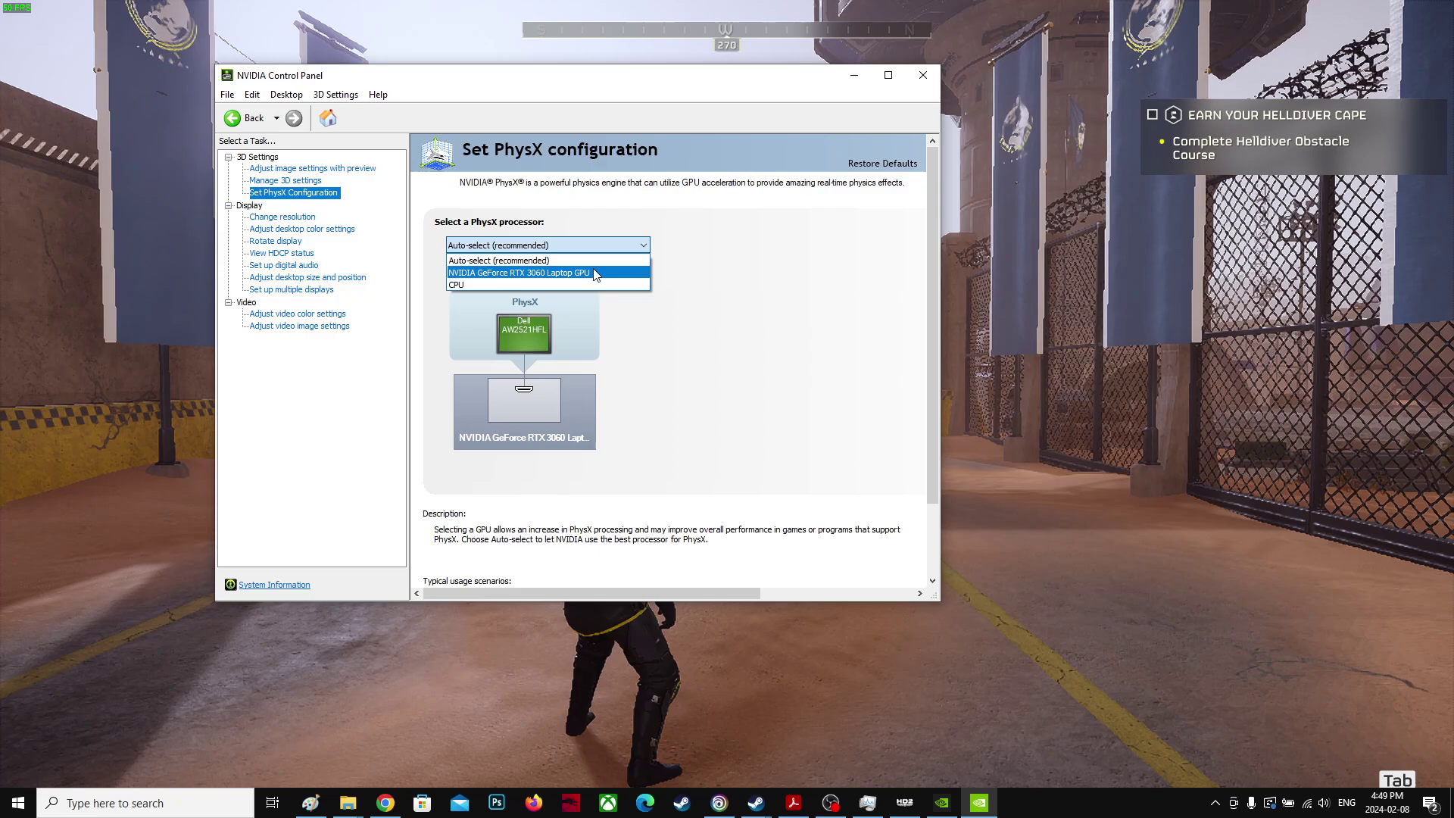
click(801, 270)
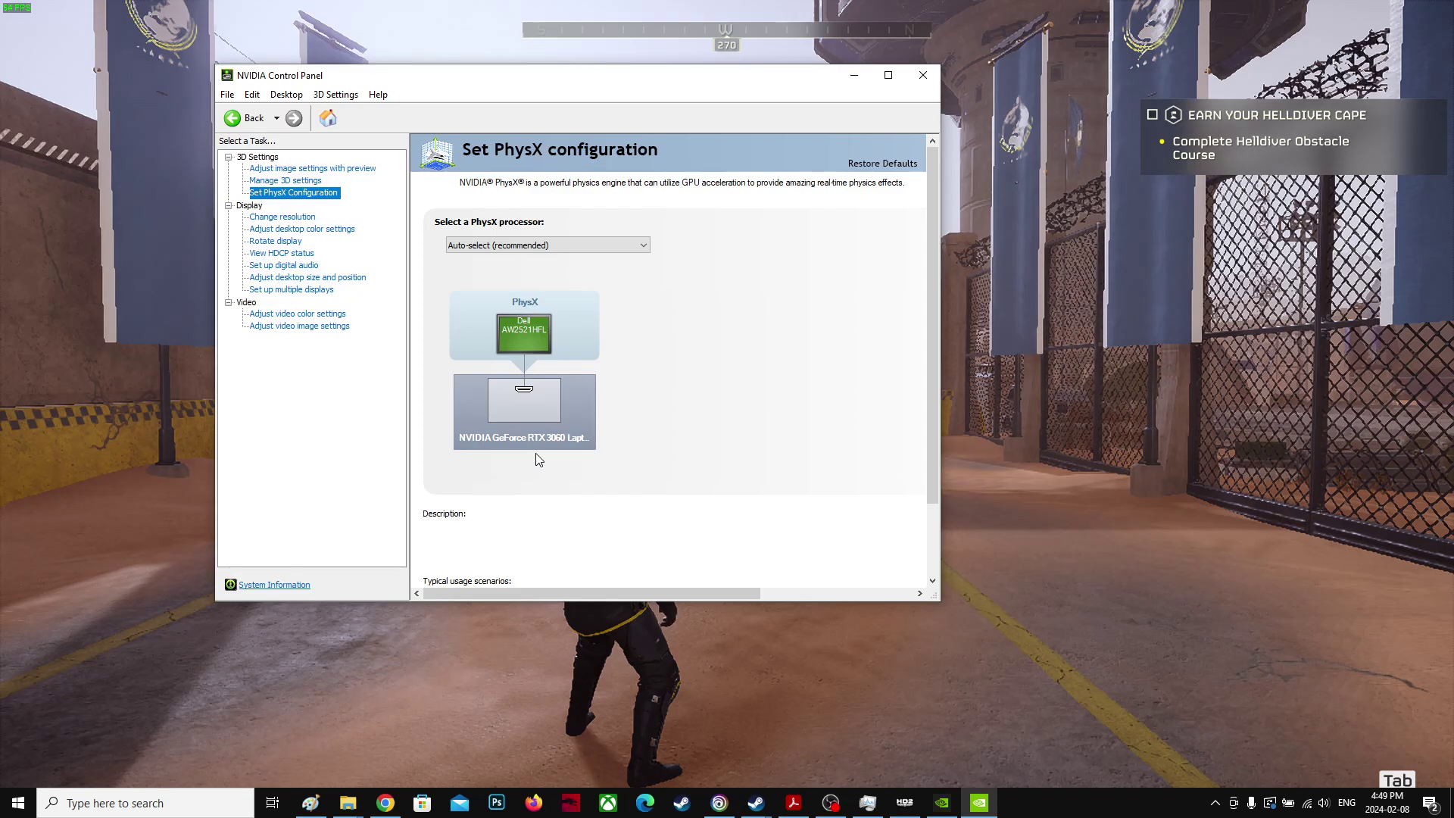
click(831, 803)
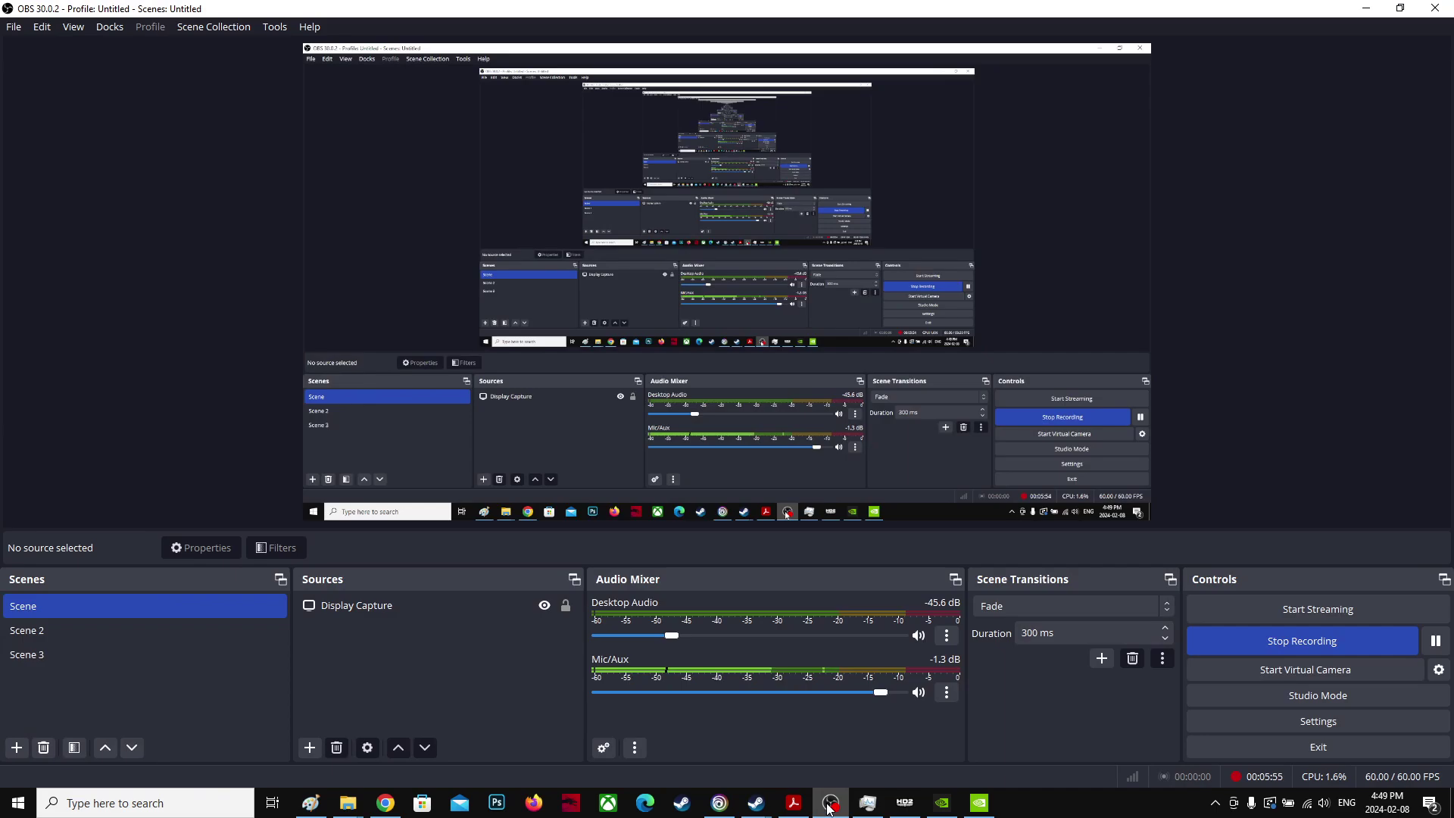
click(830, 803)
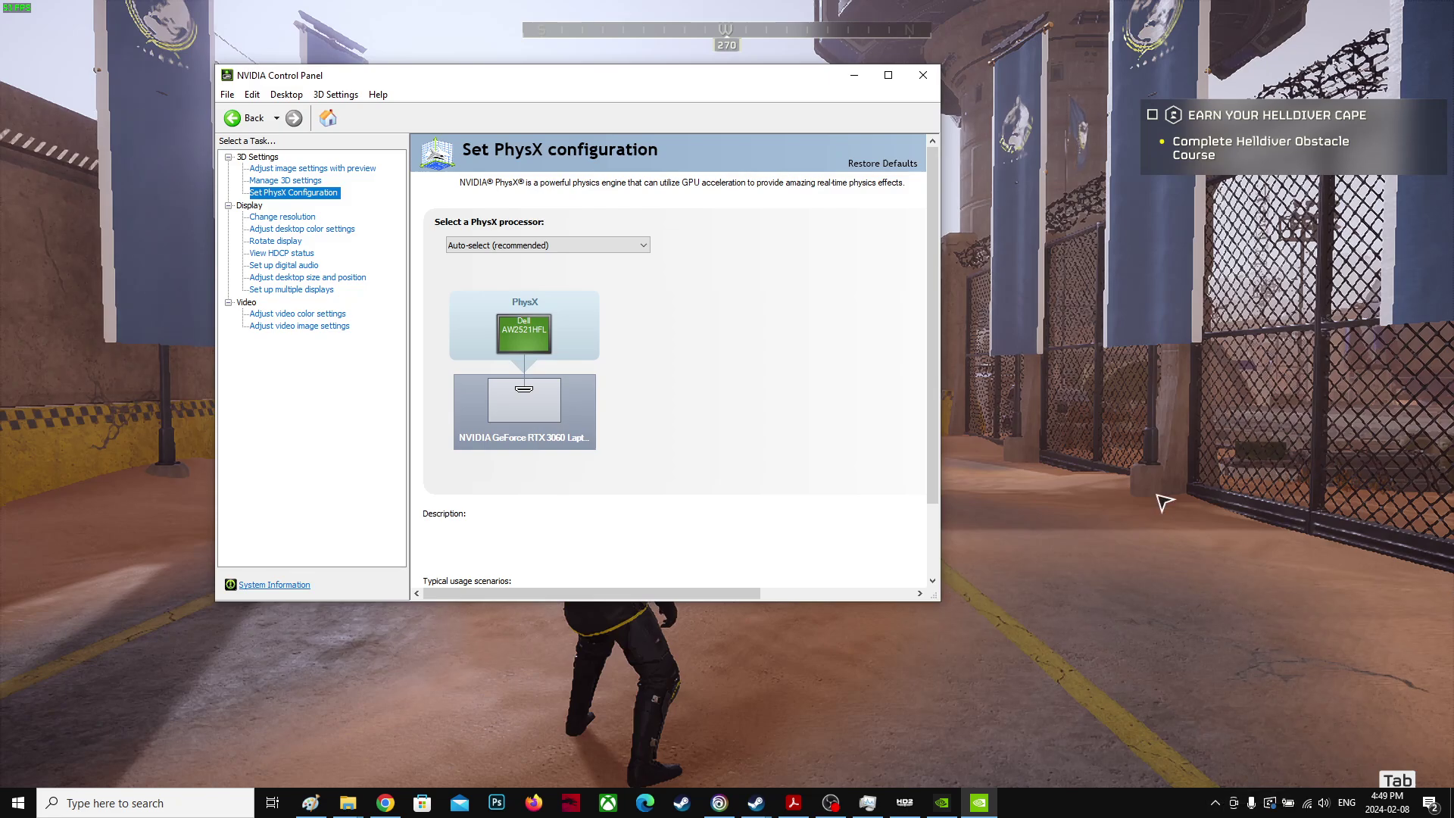
Open the Temp folder by running %temp% from the Run dialog.
key(super+r)
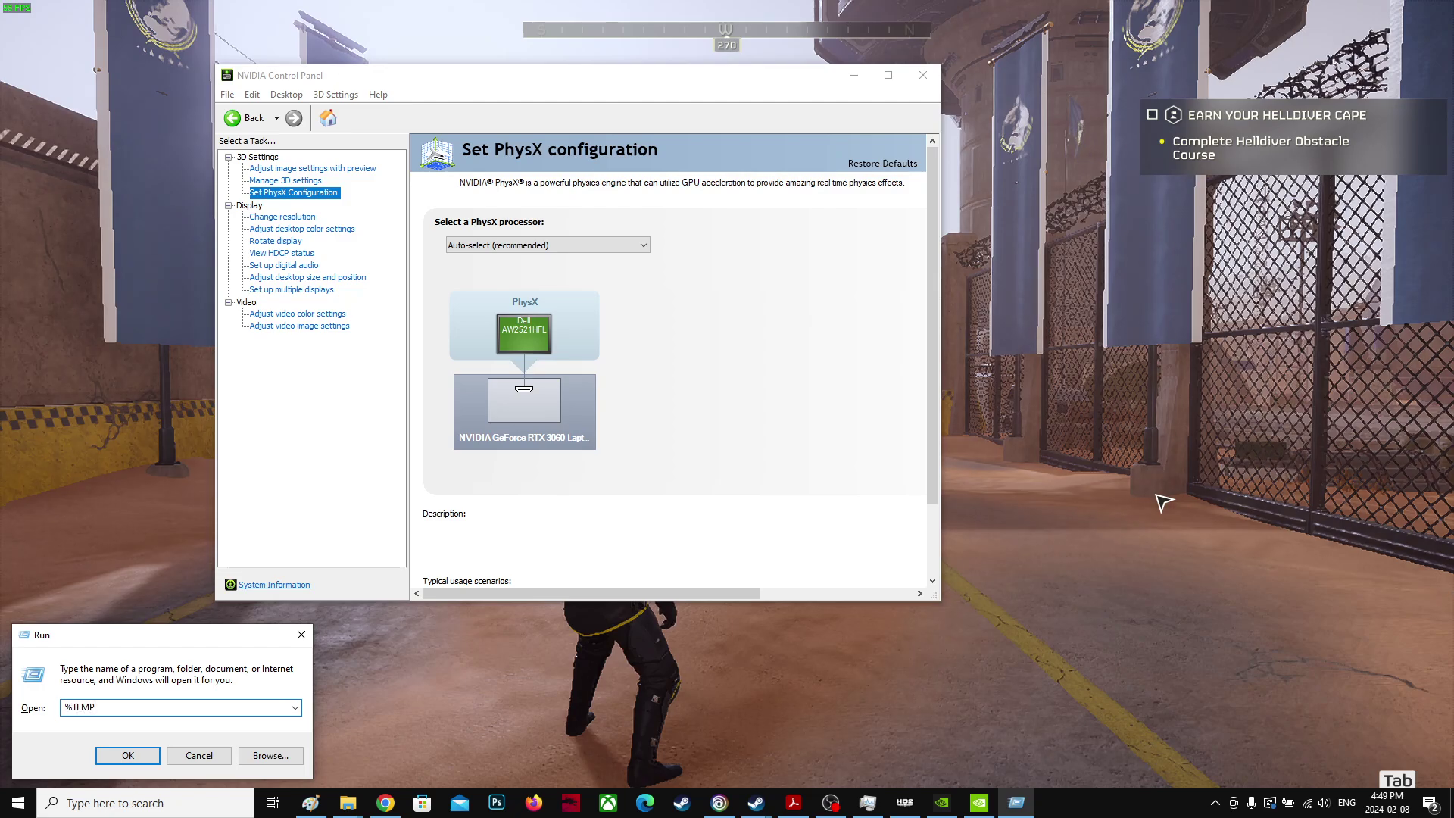
text(%)
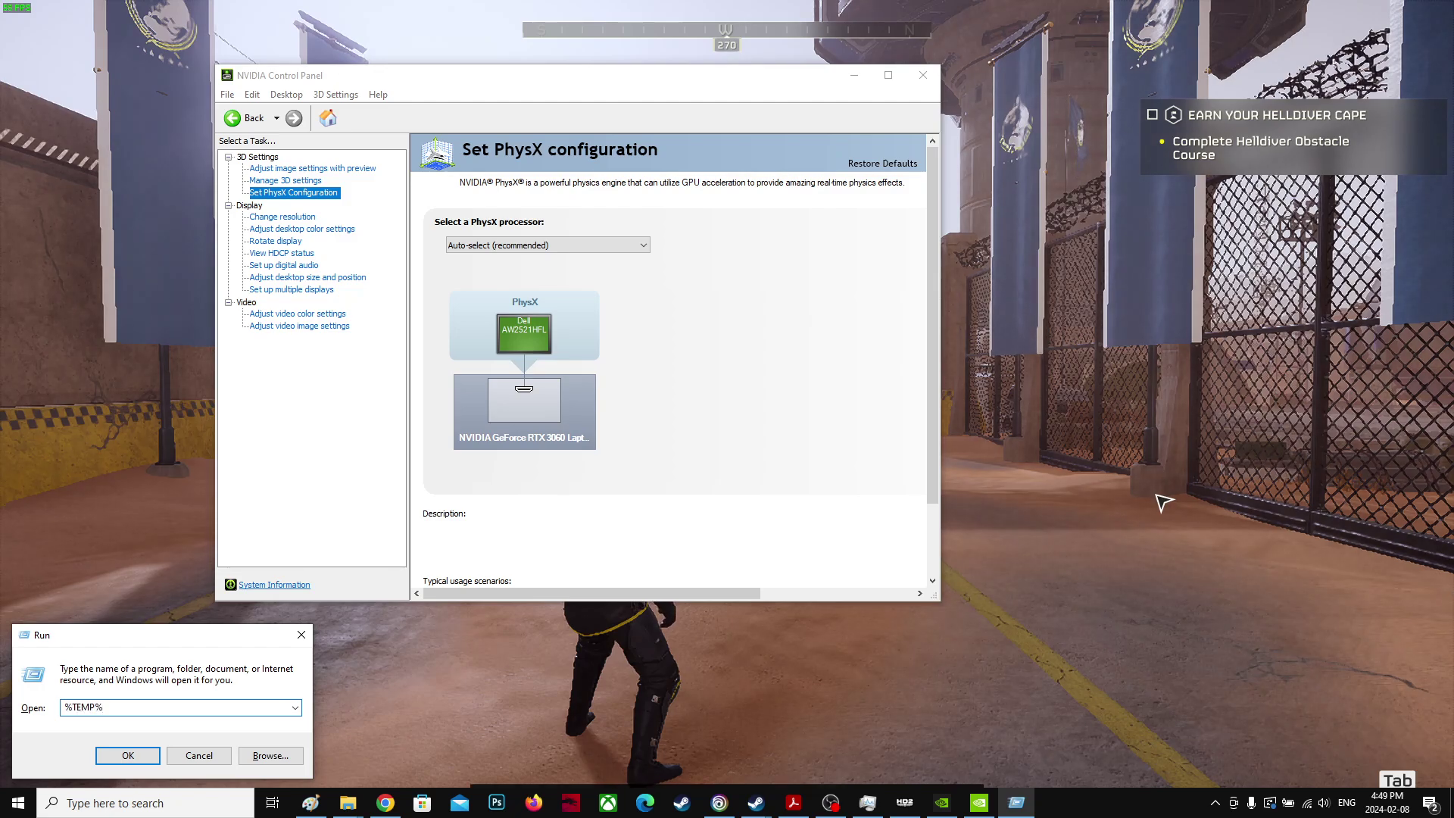
key(ctrl+a)
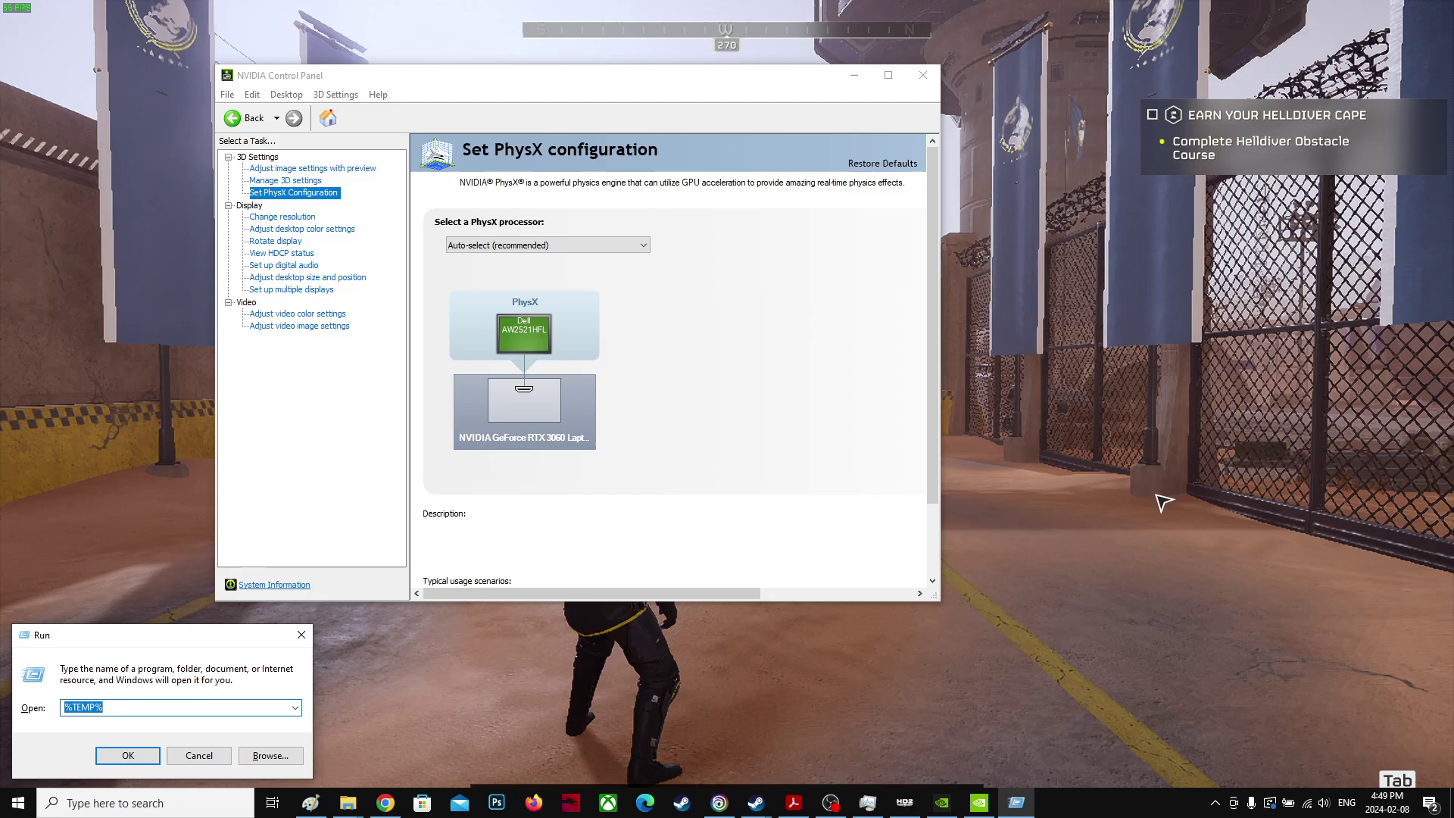
text(%te)
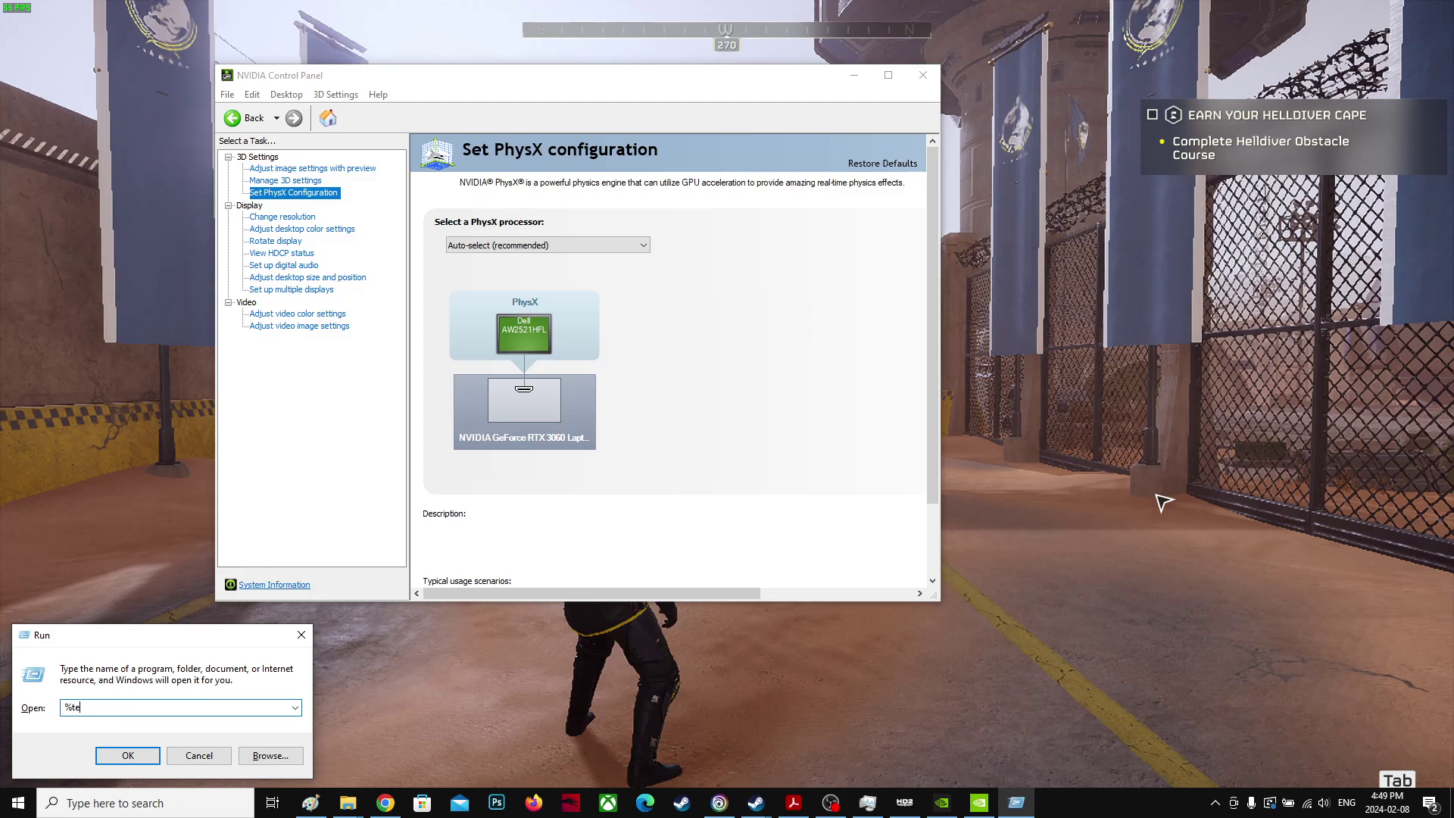
text(p%)
key(Return)
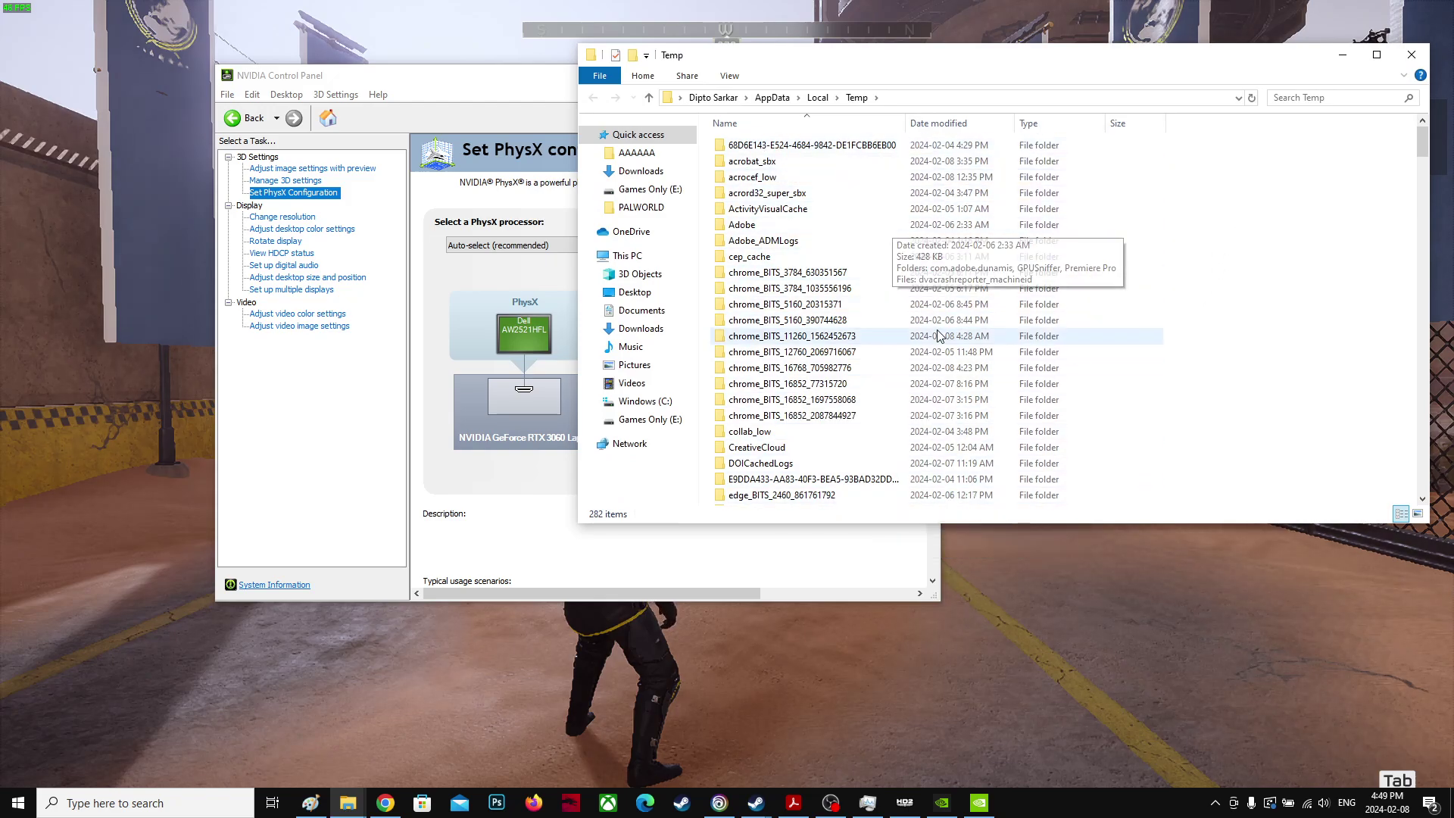
Permanently delete every Temp item, skipping in-use and protected files for all.
key(ctrl+a)
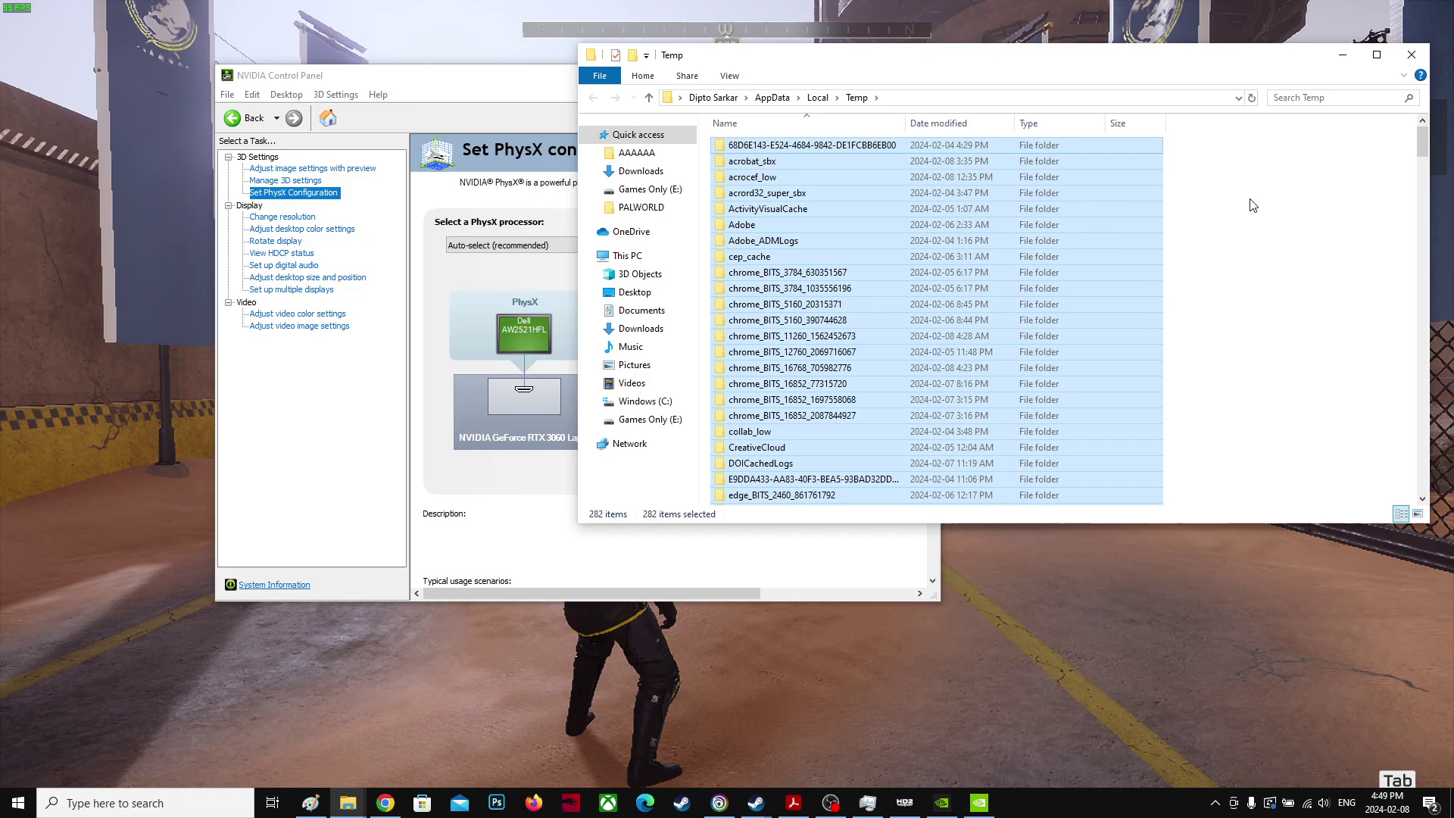
key(shift+Delete)
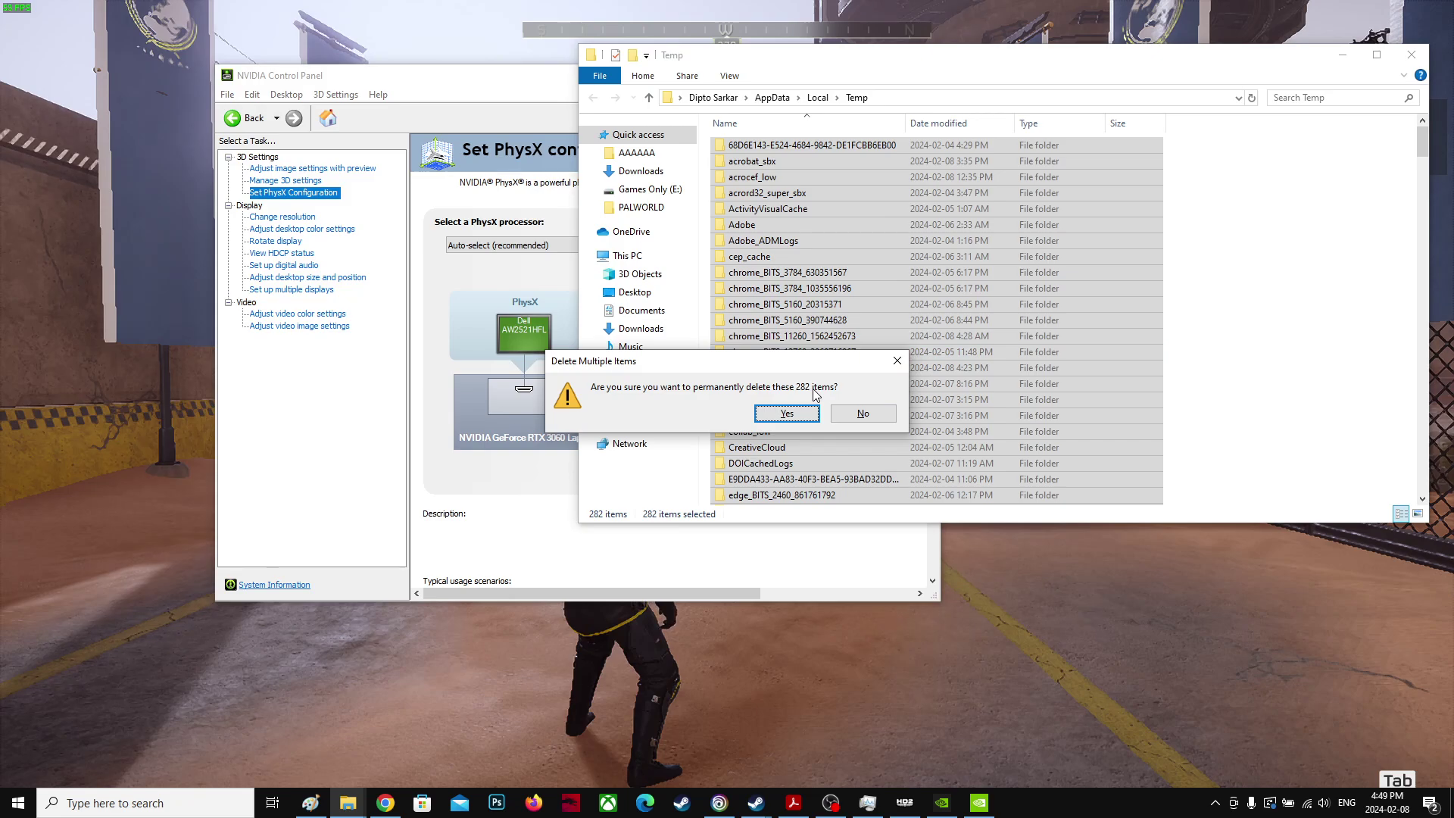
click(784, 410)
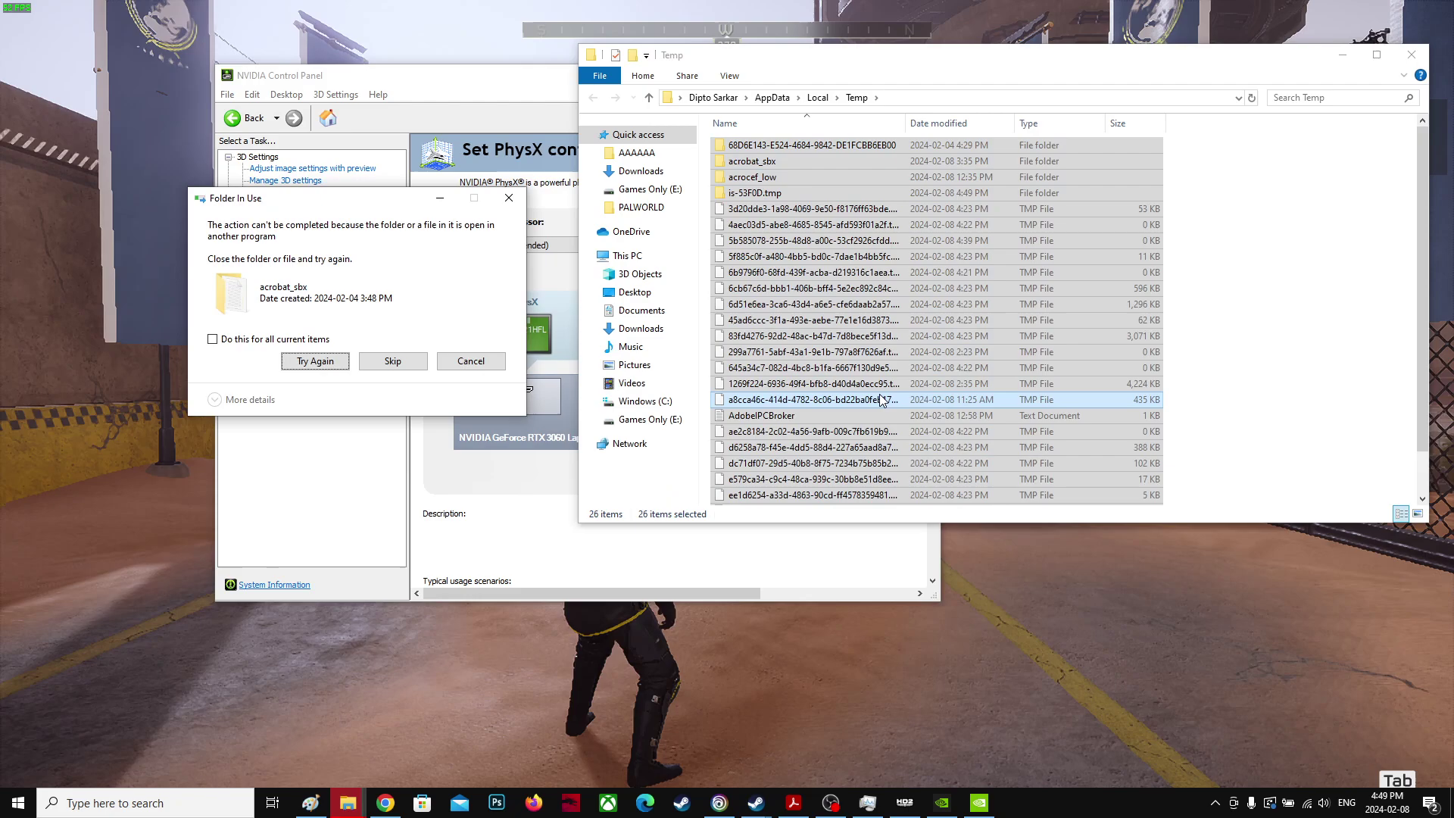
click(384, 363)
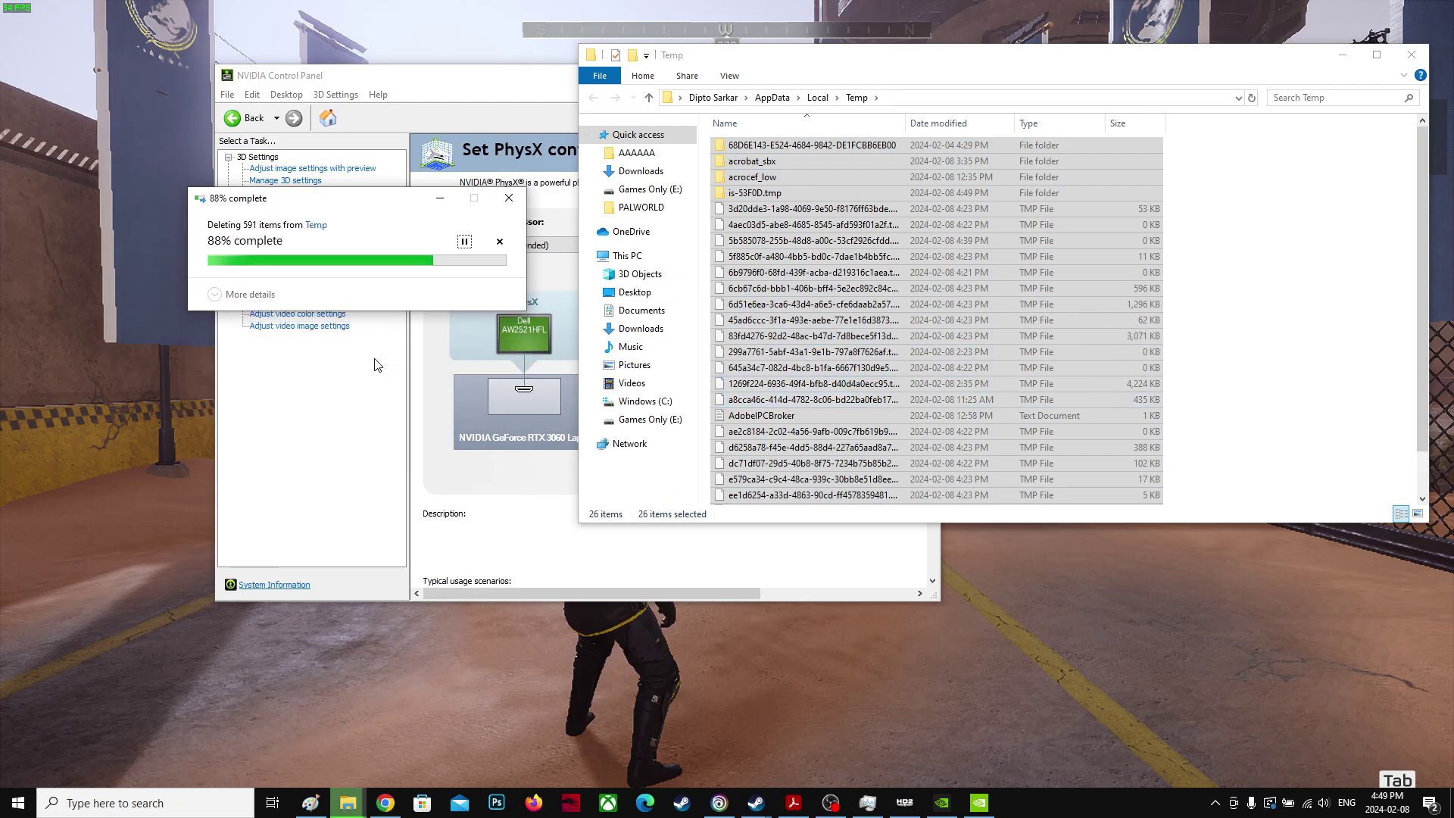
click(319, 348)
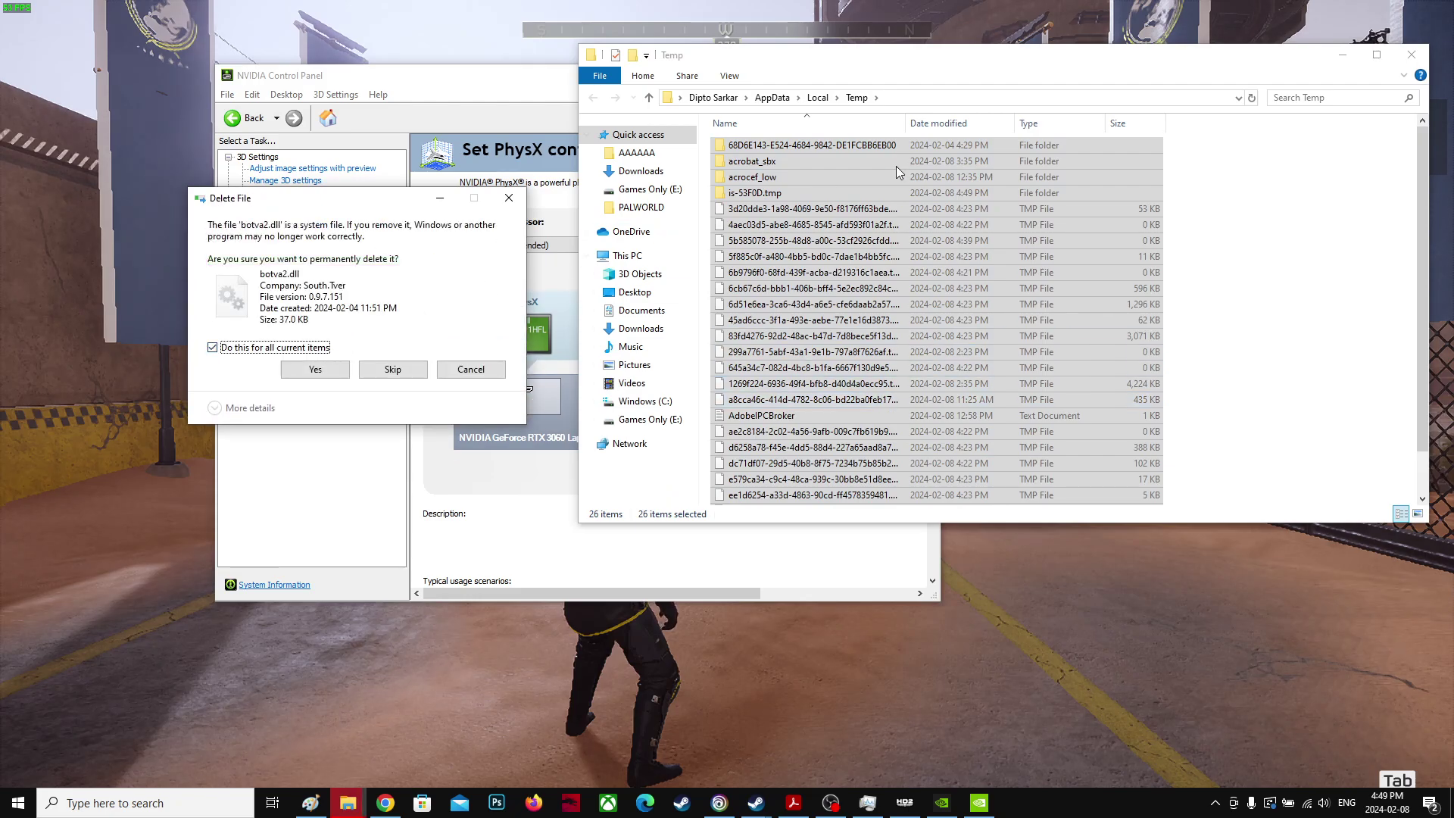
click(400, 370)
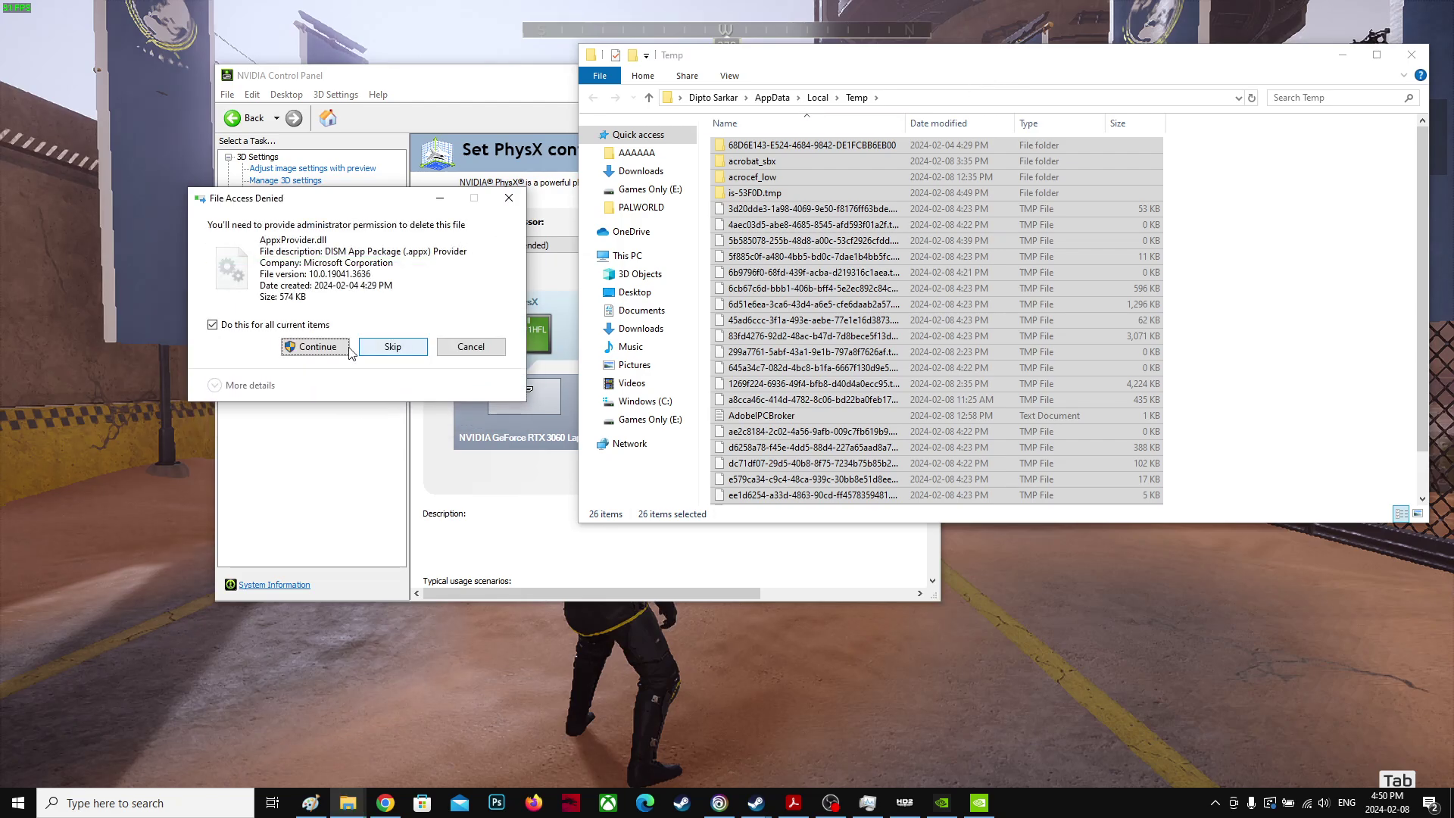
click(386, 345)
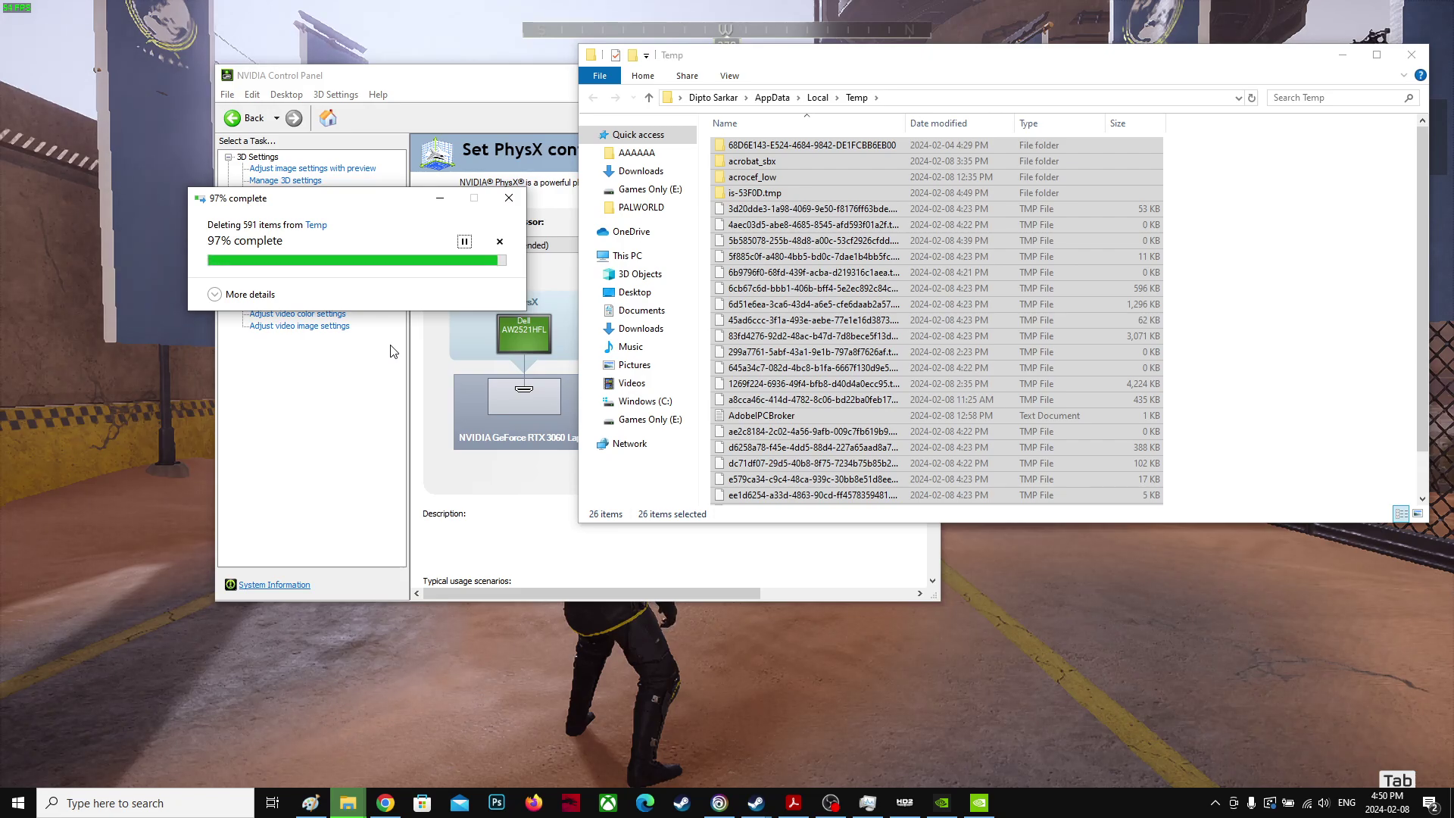
Open the Recent folder through the Run dialog.
key(super)
text(run)
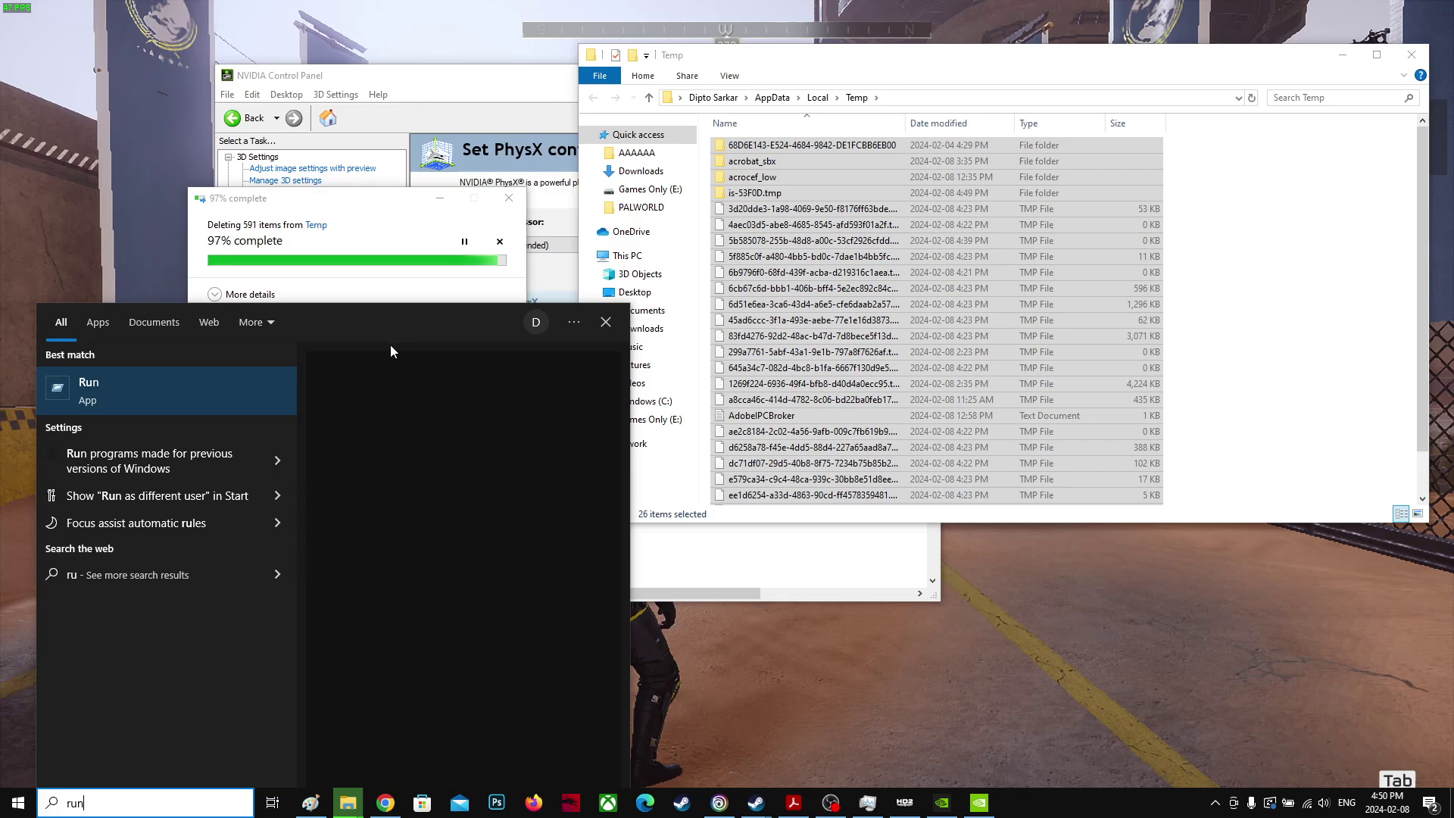
key(Return)
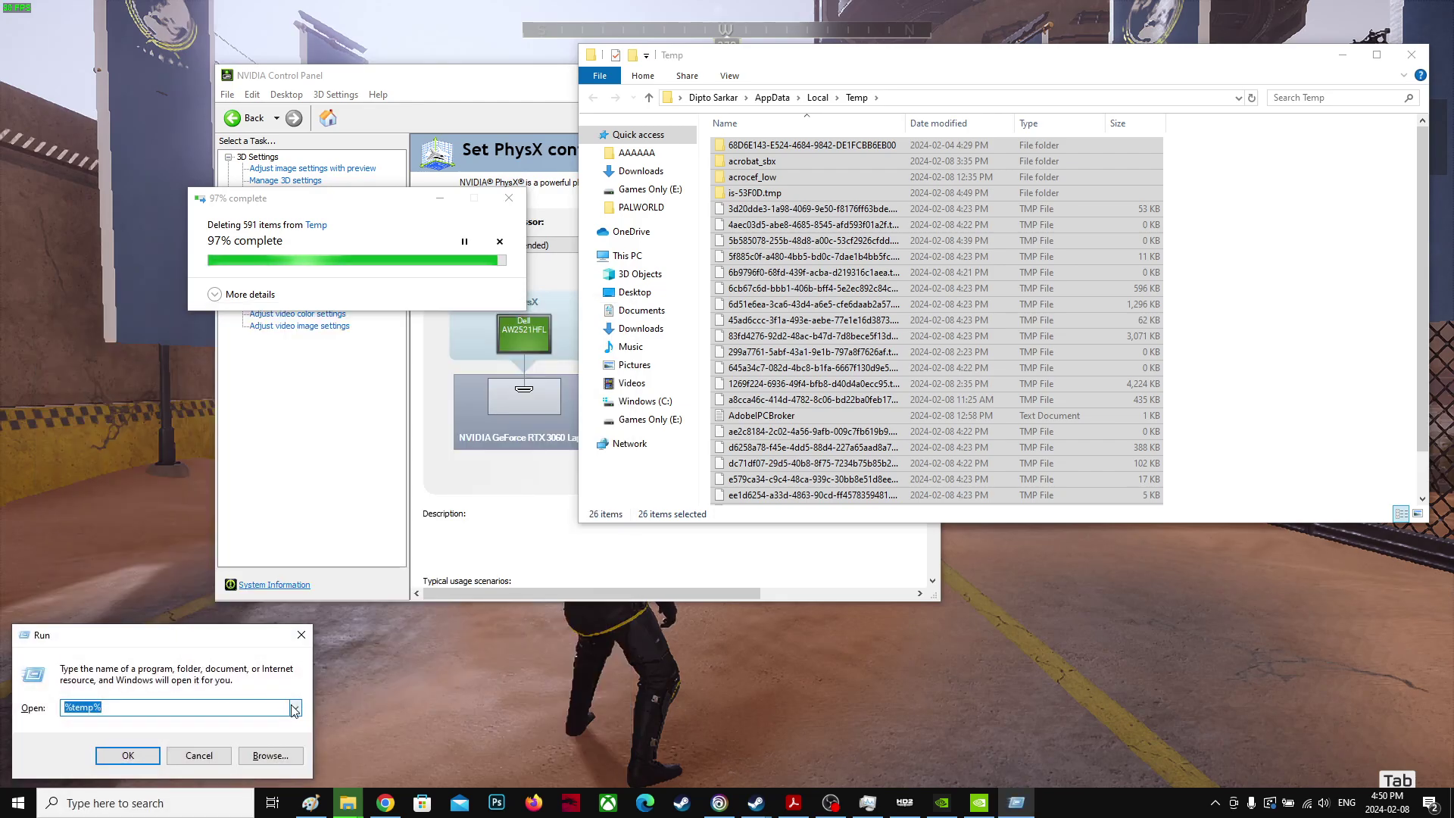
text(re)
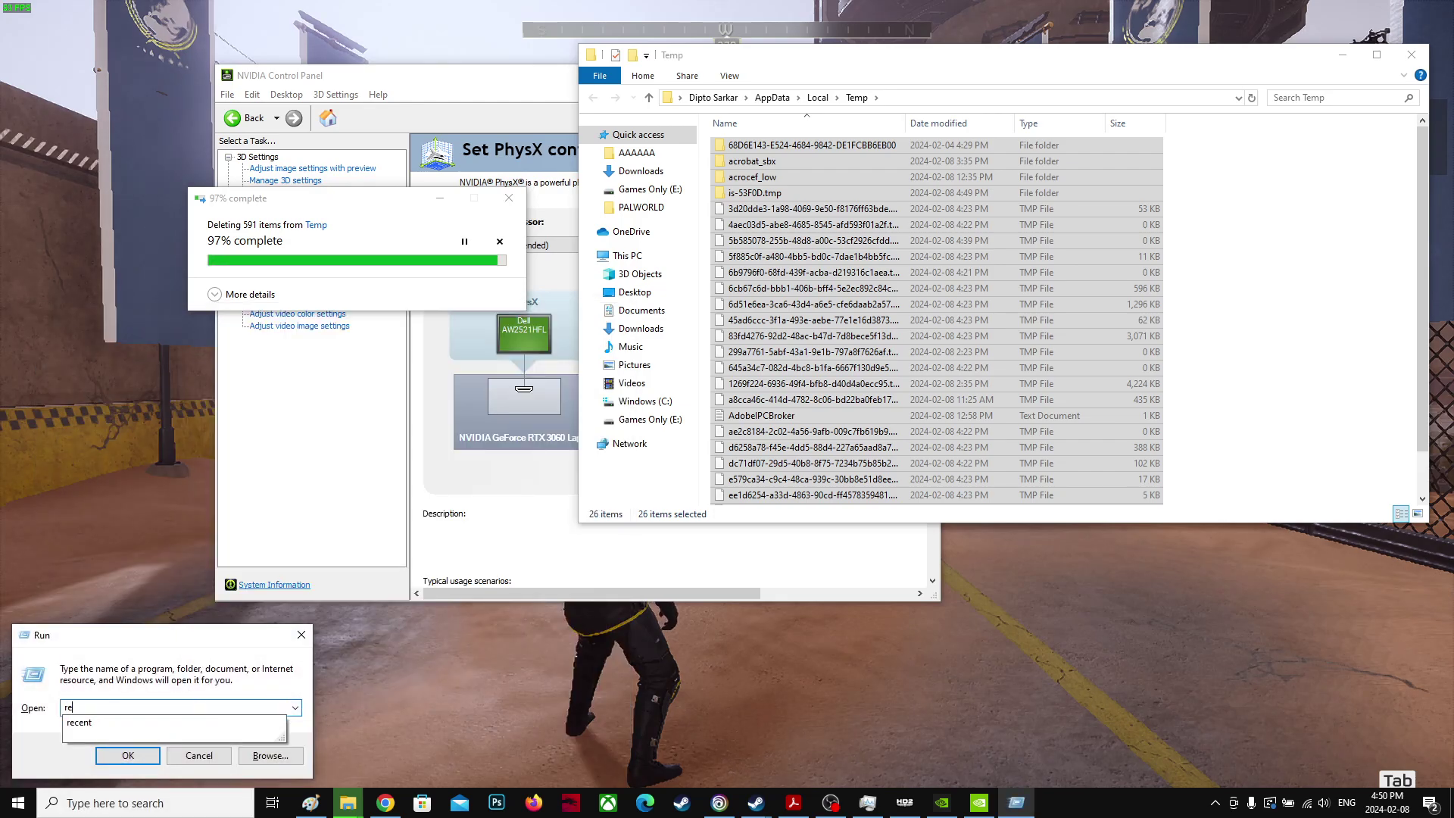
click(80, 723)
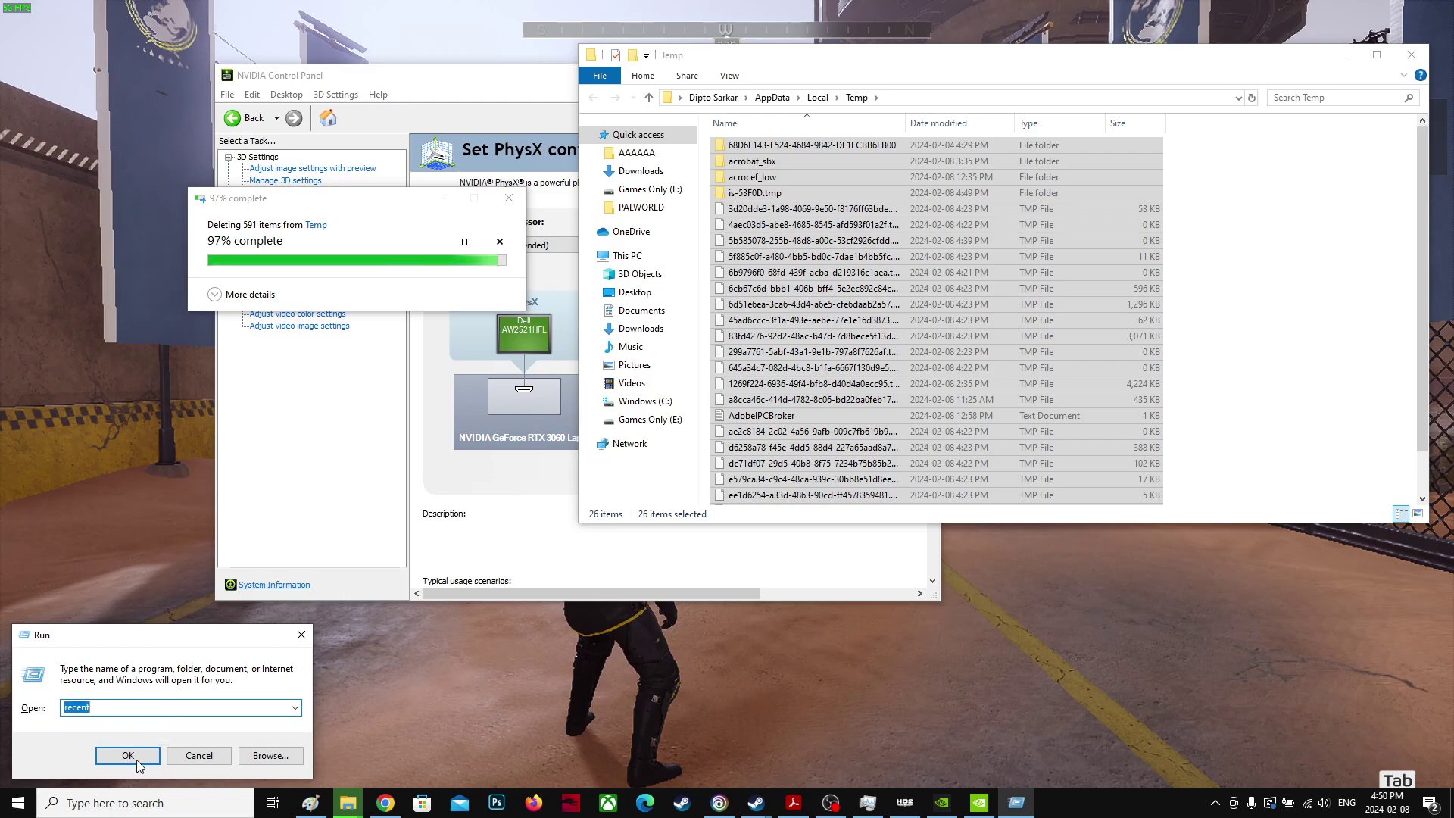
click(137, 760)
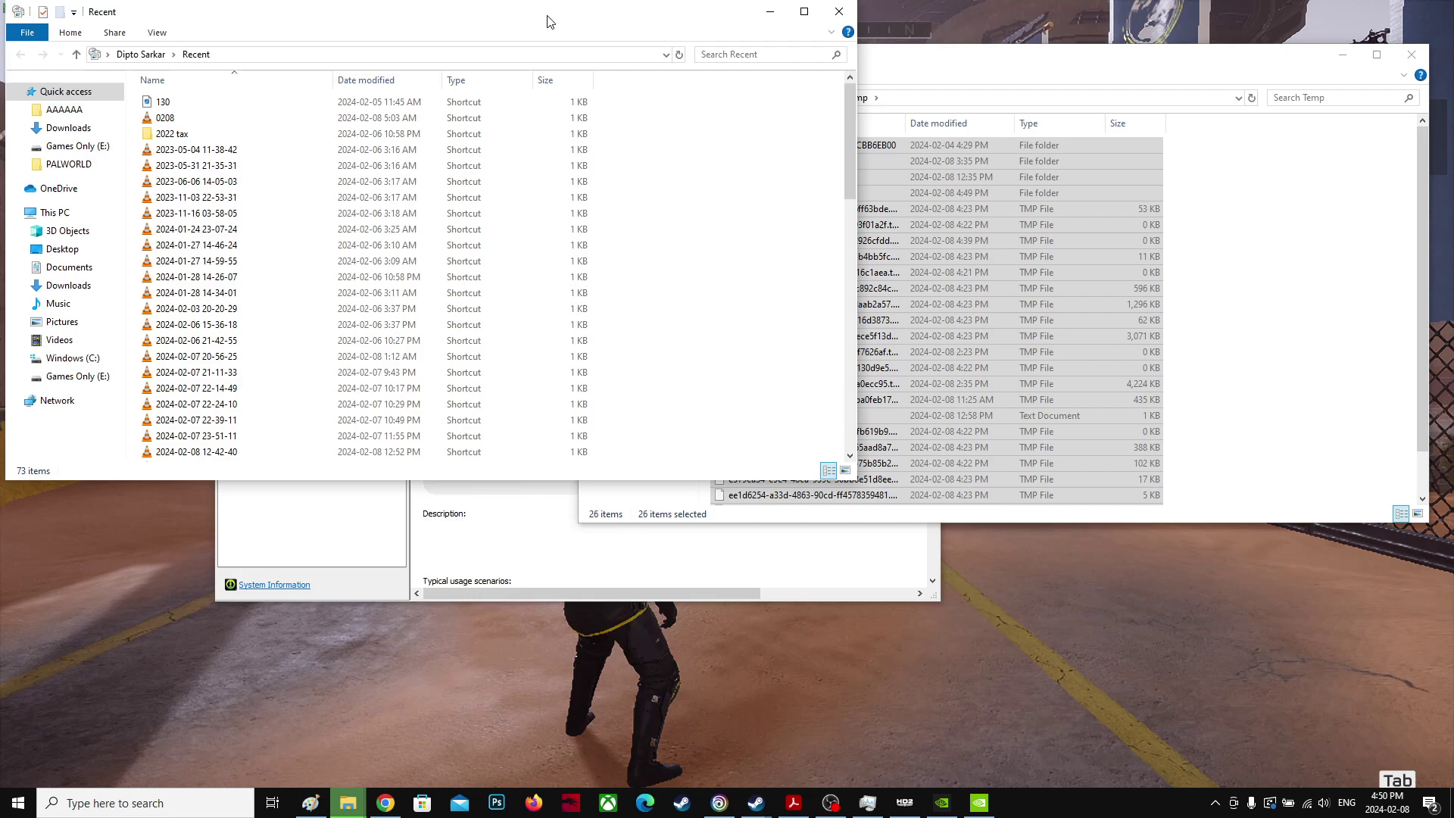
drag(549, 25, 704, 100)
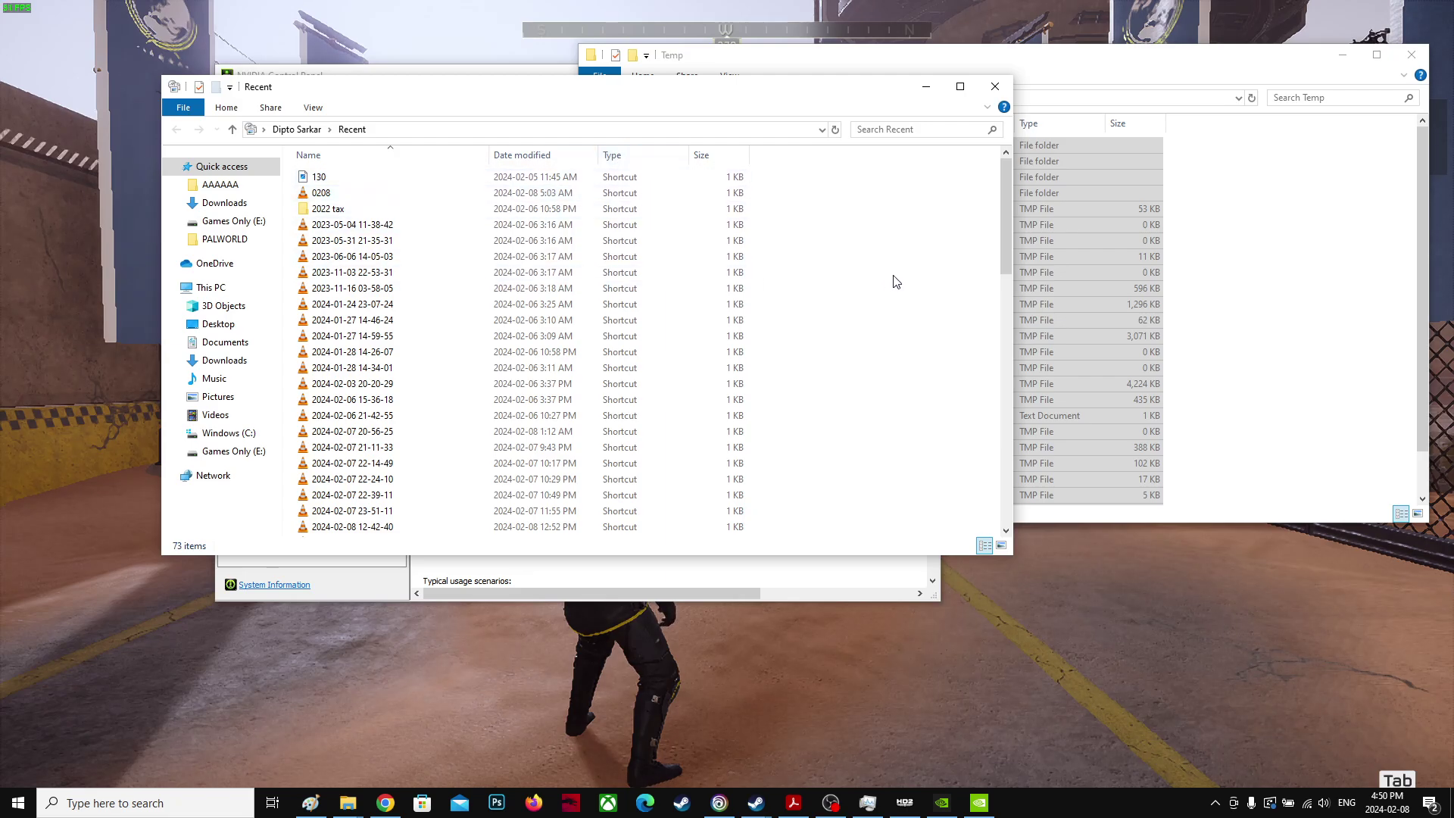
Delete all Recent shortcuts, then close the Recent and Temp folder windows.
key(ctrl+a)
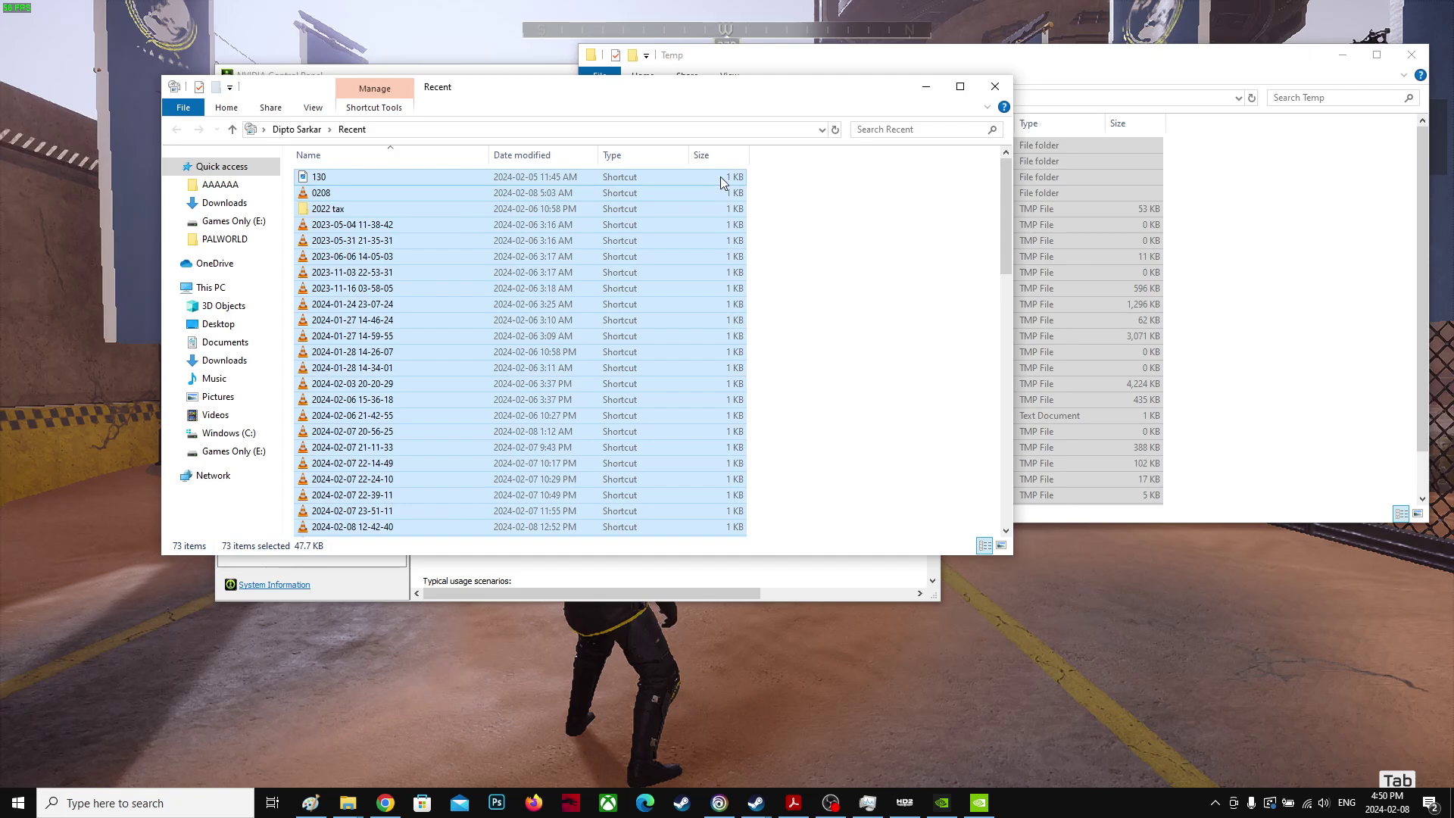
key(Delete)
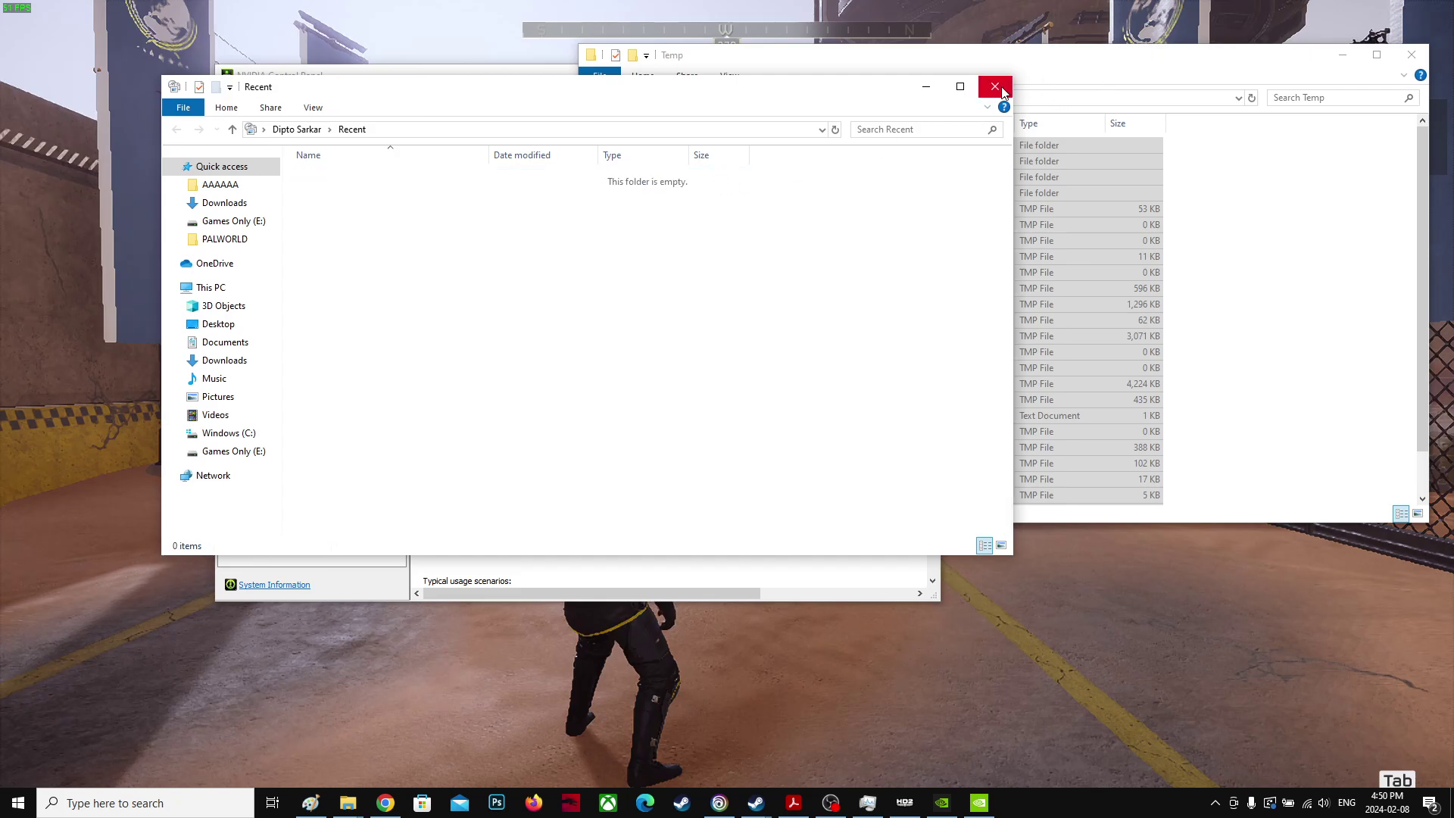
click(995, 87)
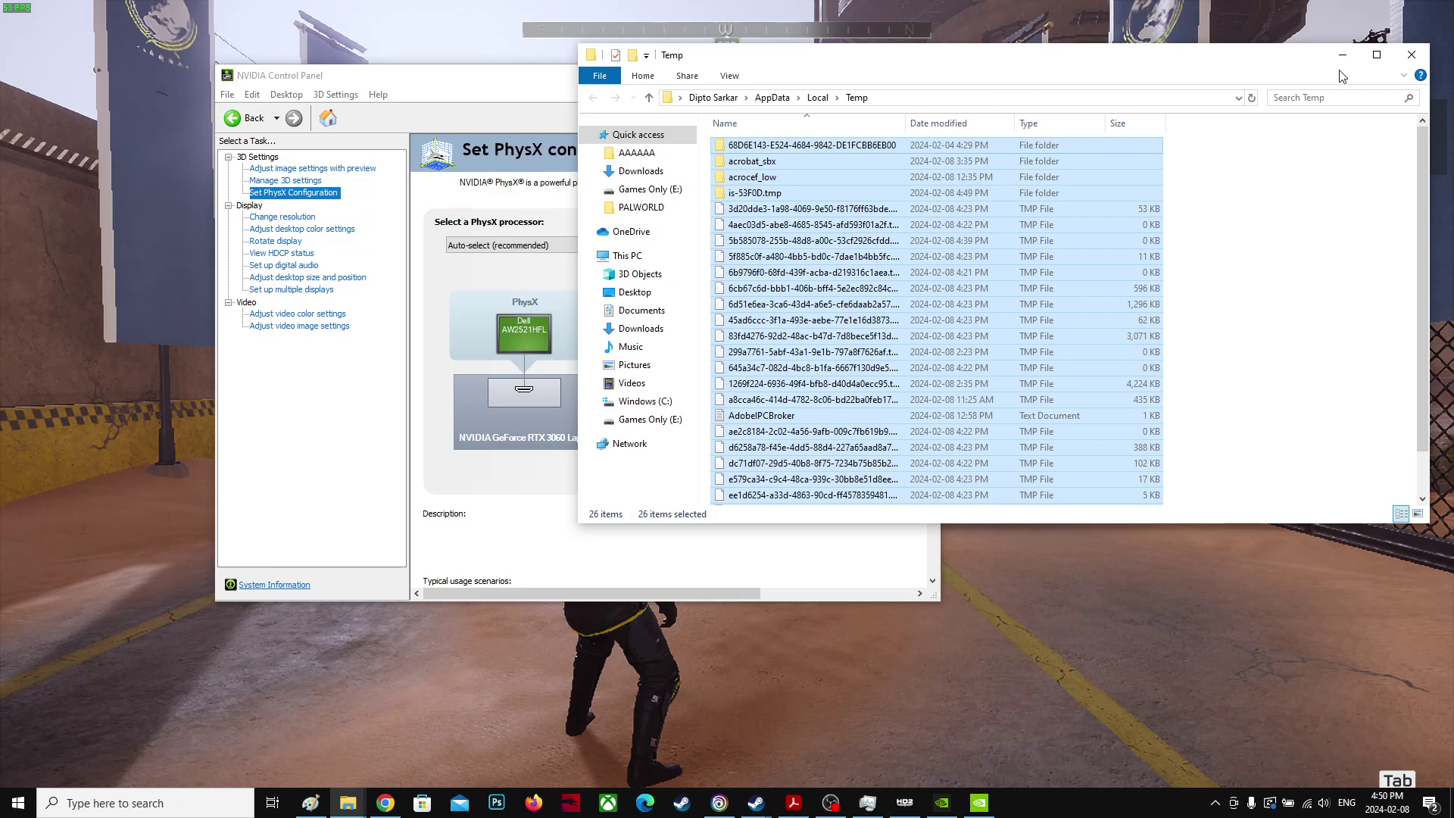
click(1412, 55)
click(831, 803)
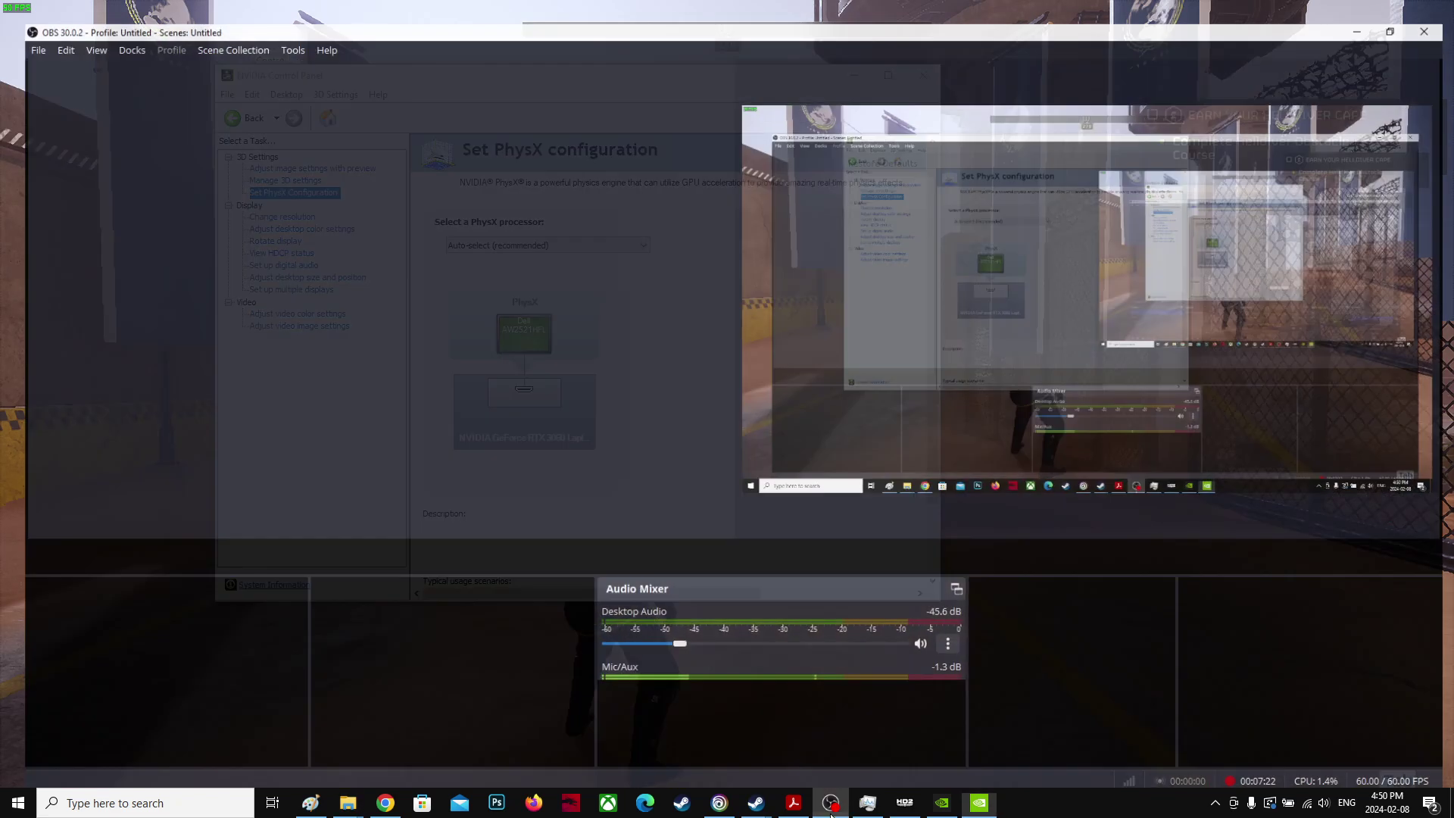
click(830, 802)
key(Tab)
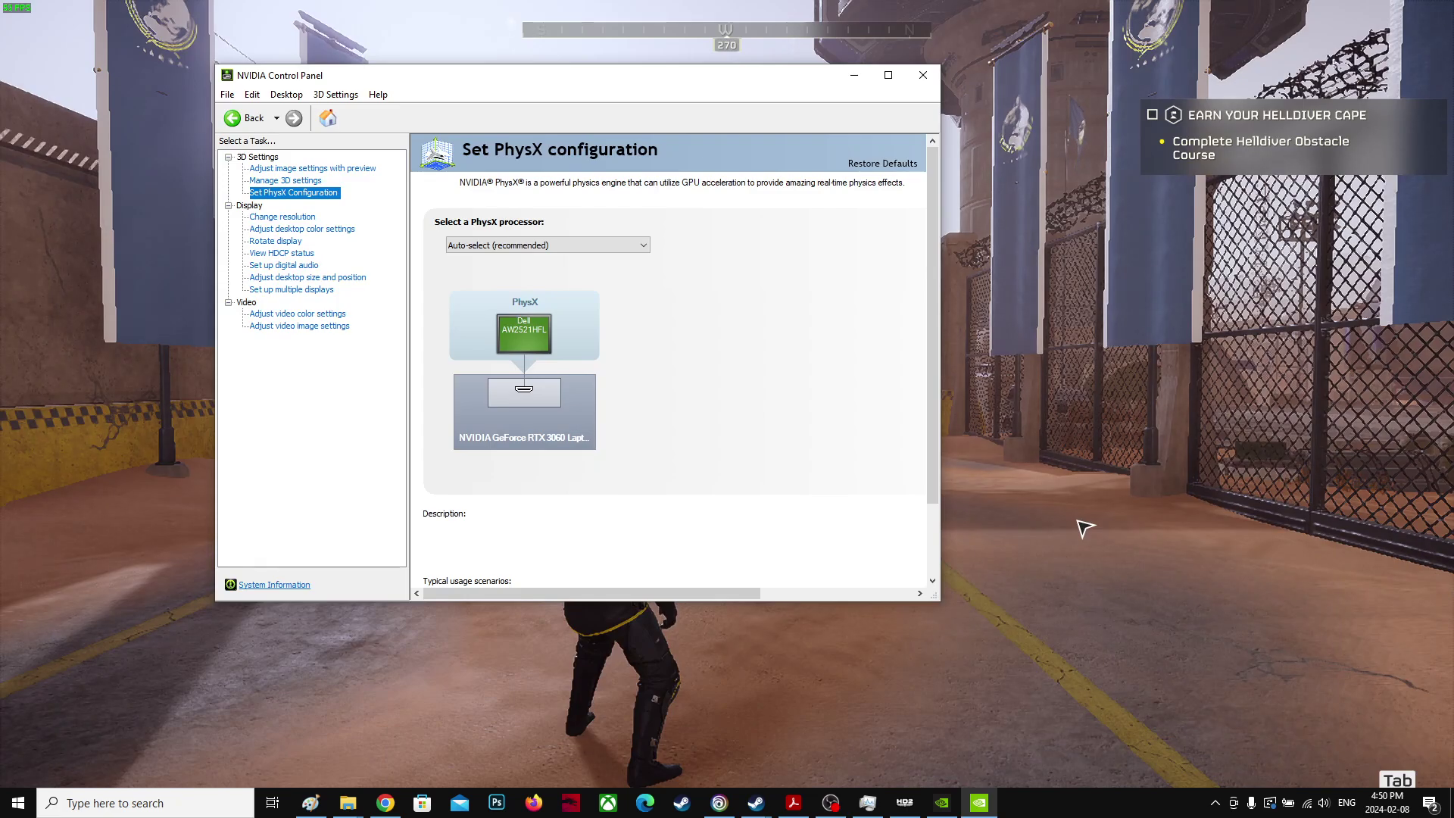
Run the tree command from the Run dialog.
key(super+r)
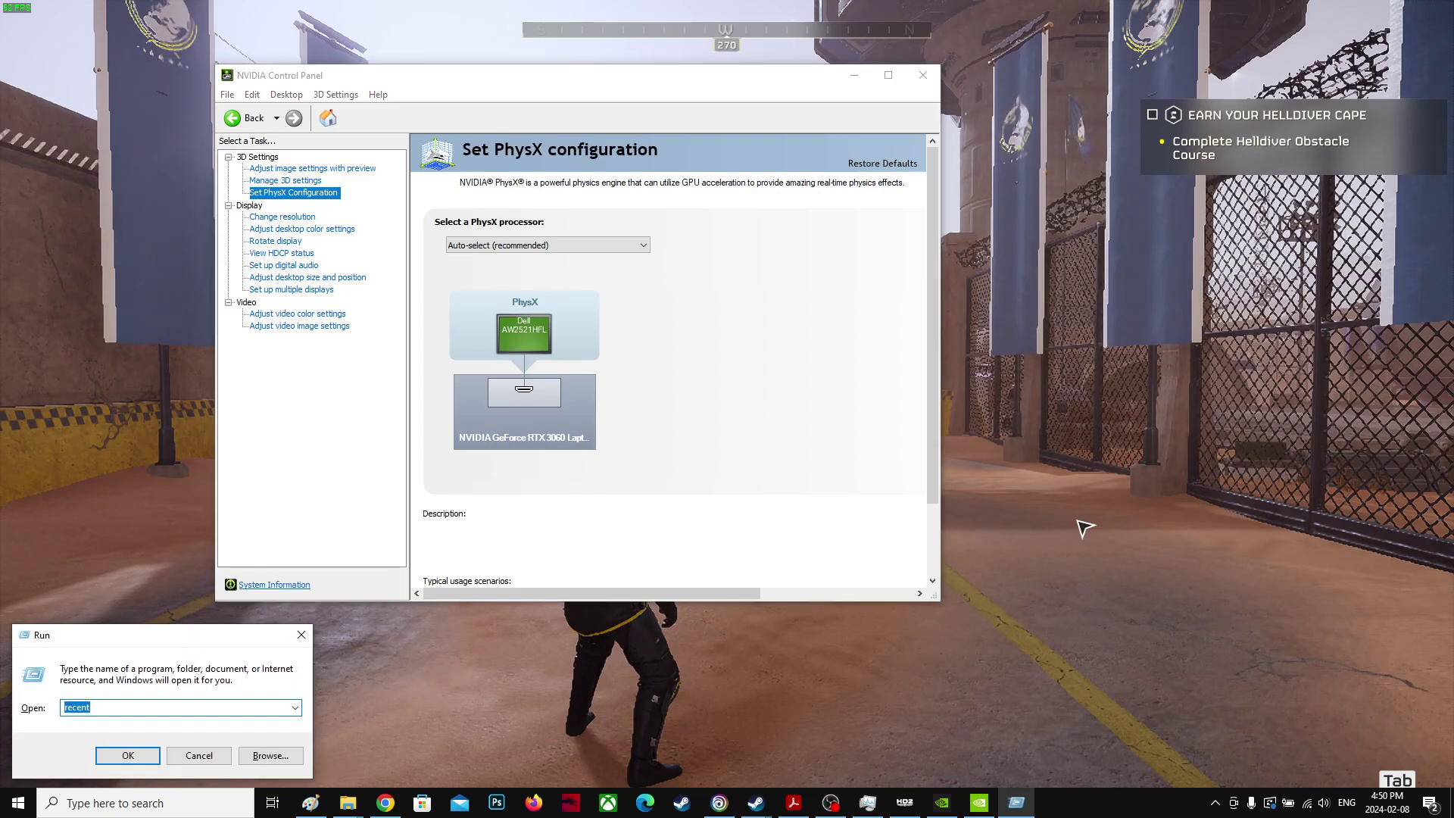
text(tr)
key(Return)
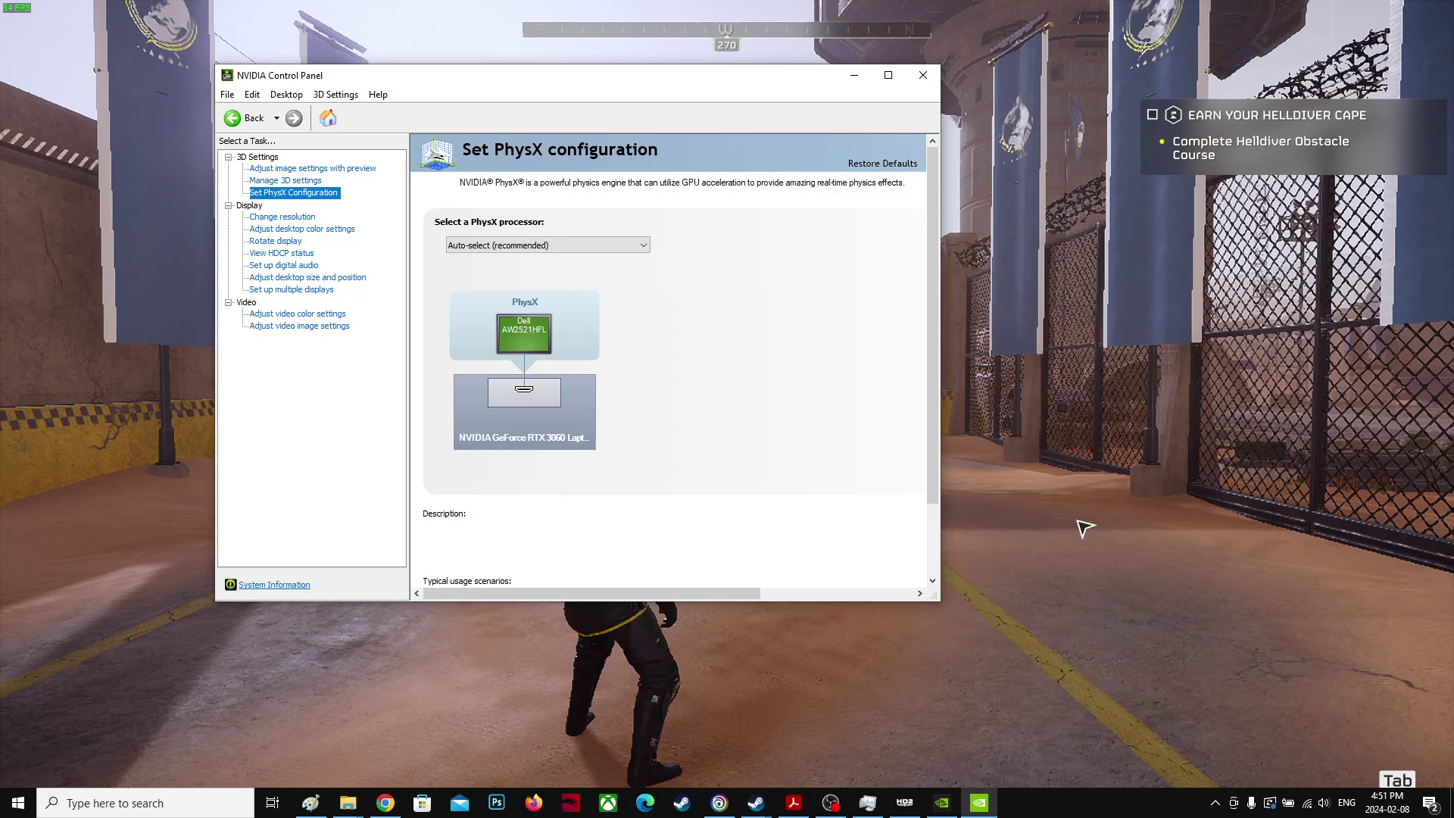
Submit prefetch in the Run dialog to open the Prefetch folder.
key(super+r)
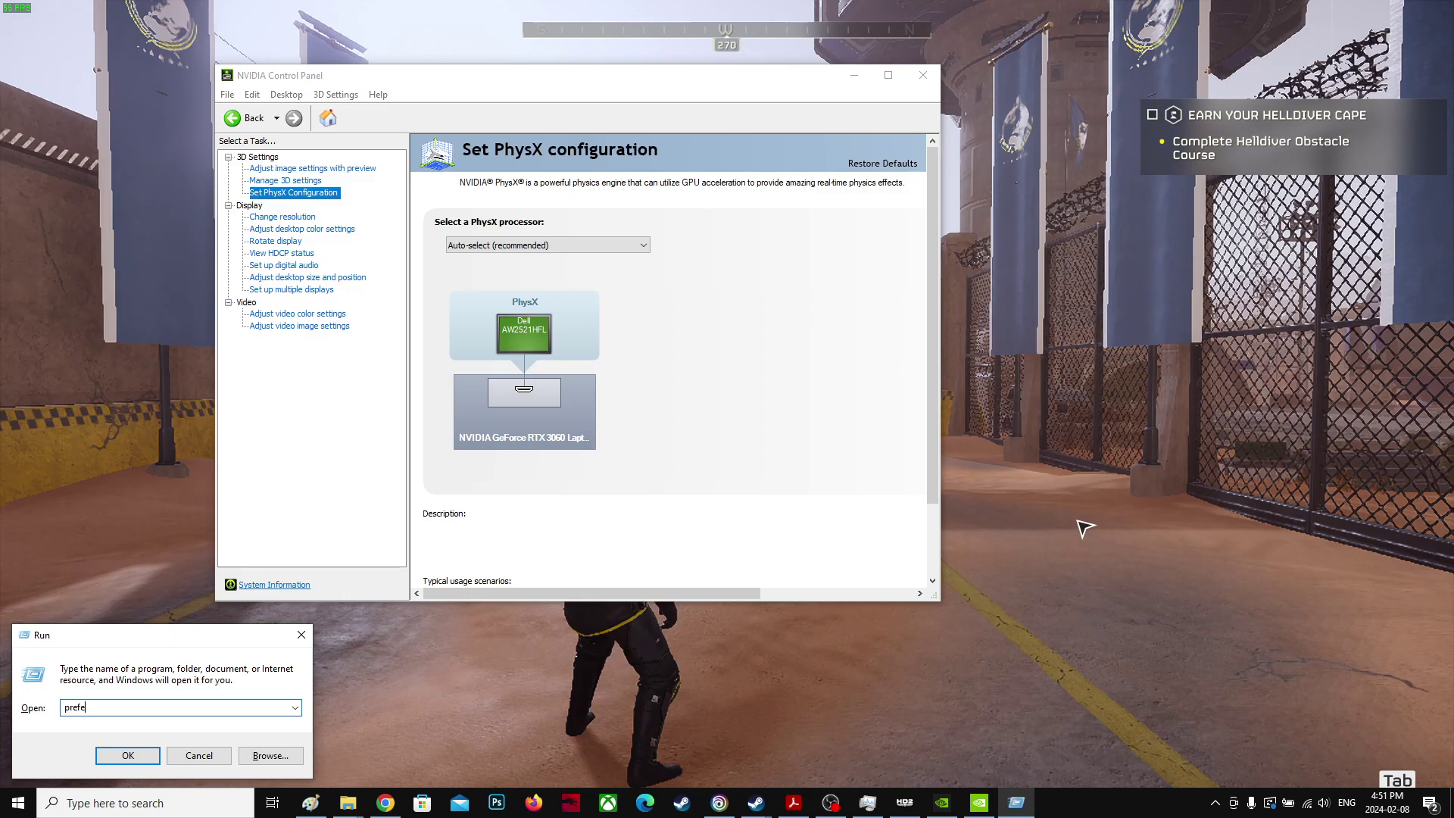
text(ch)
key(Return)
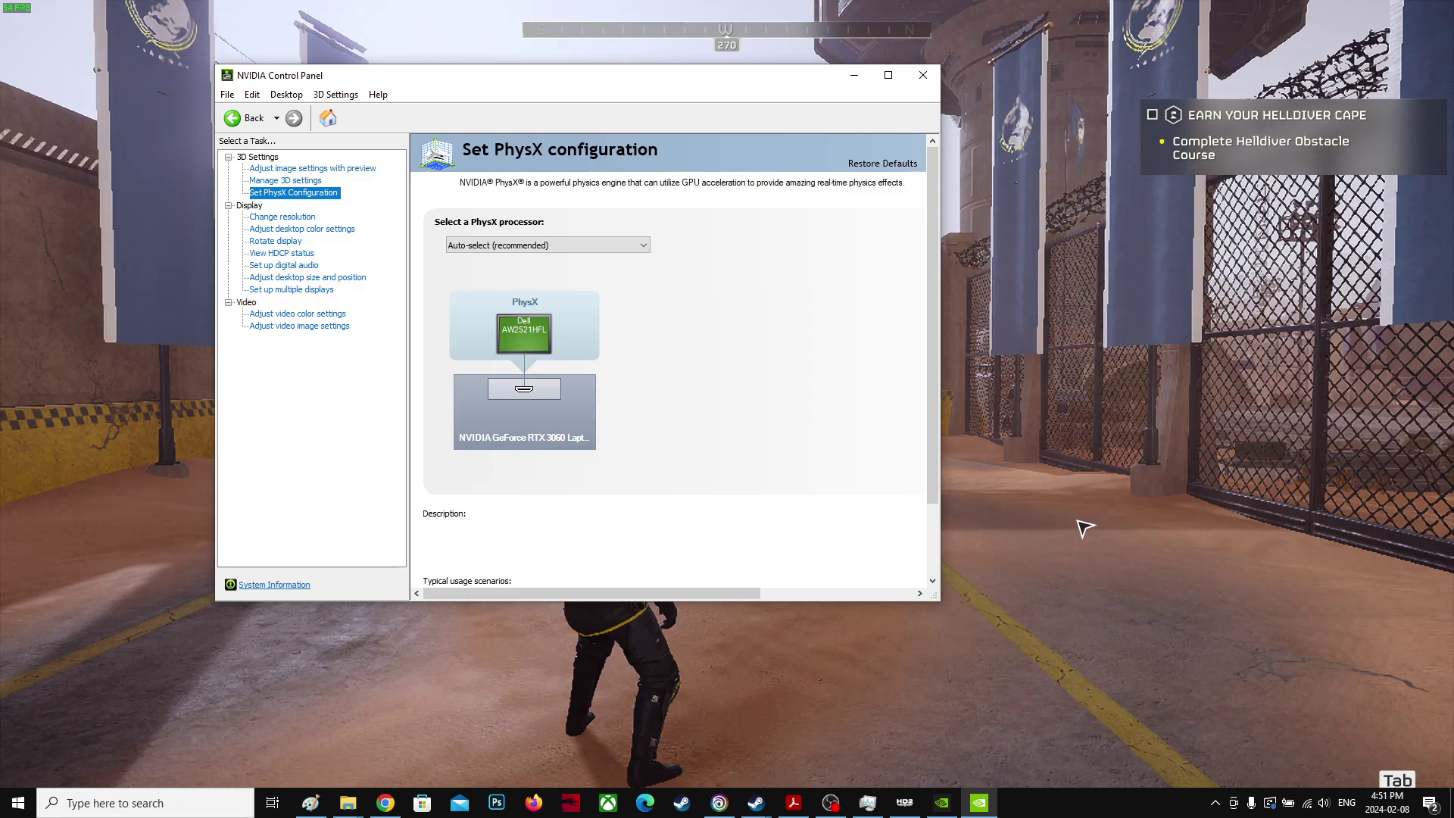
click(833, 805)
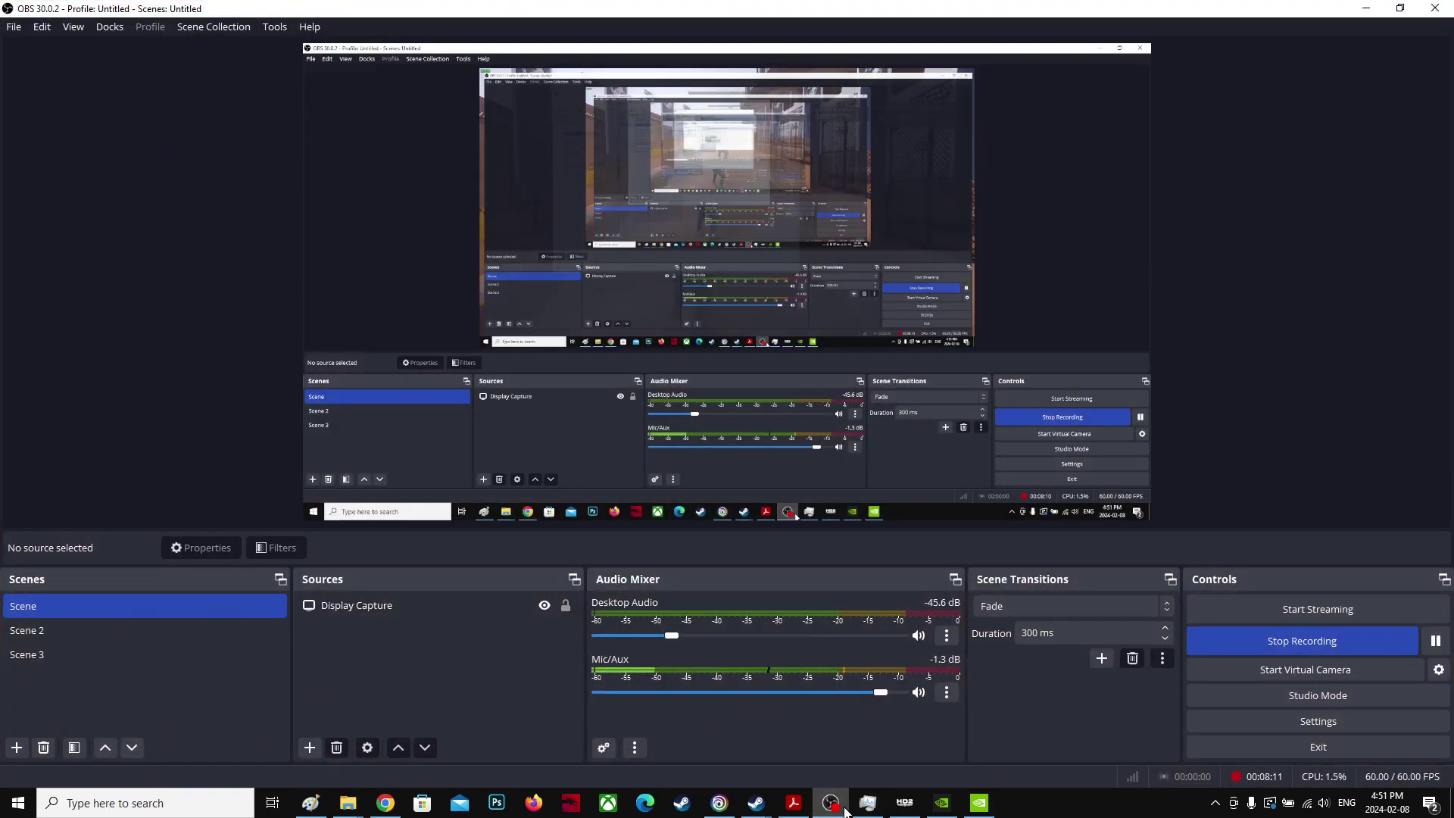